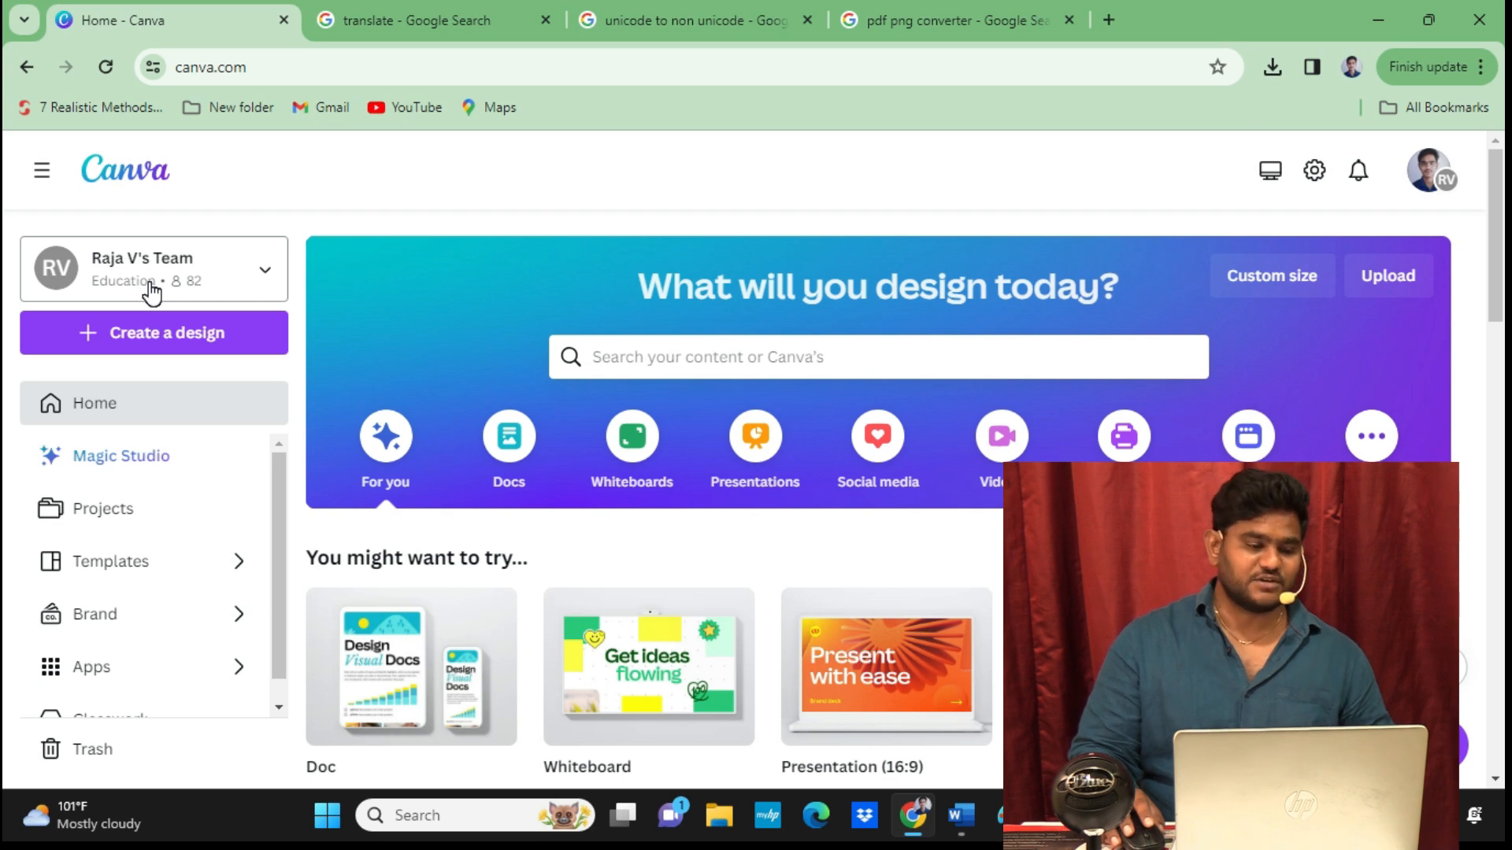
Create a blank YouTube Thumbnail design by searching the design types for "YOUTUBE".
left_click(150, 350)
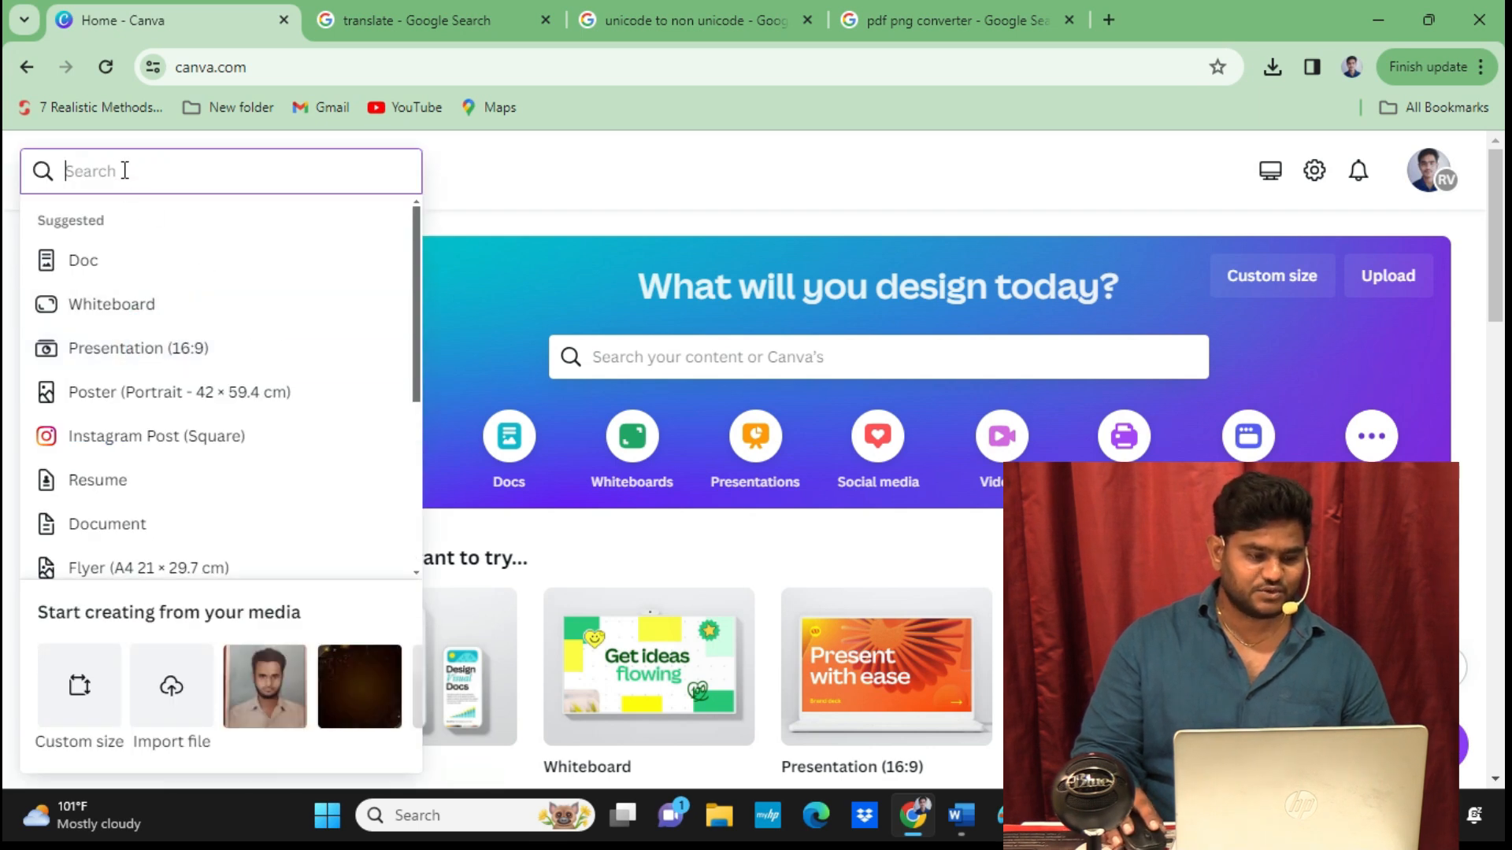
type("YO")
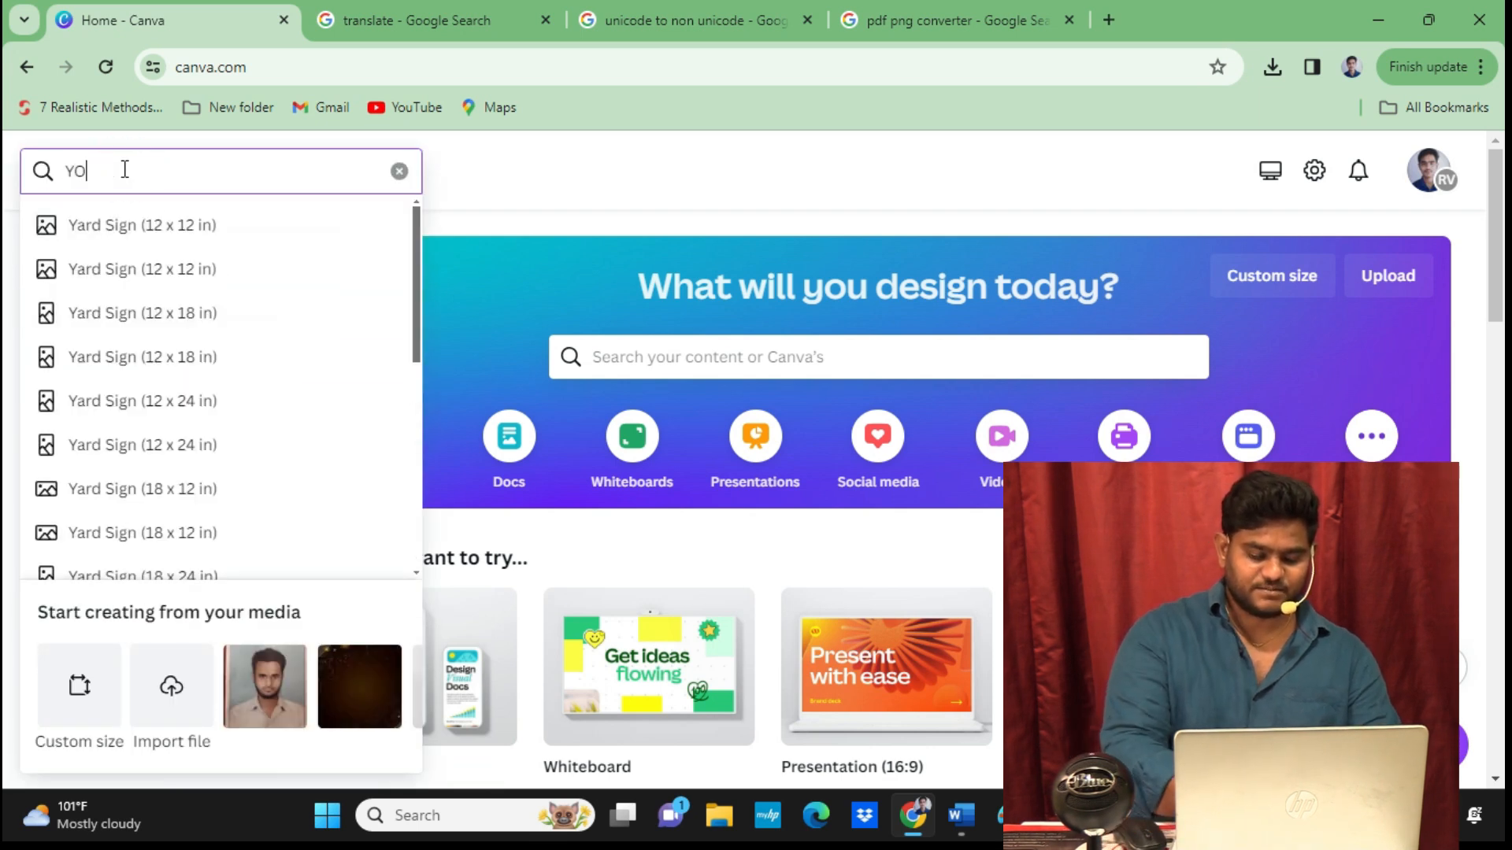
type("UTUBE")
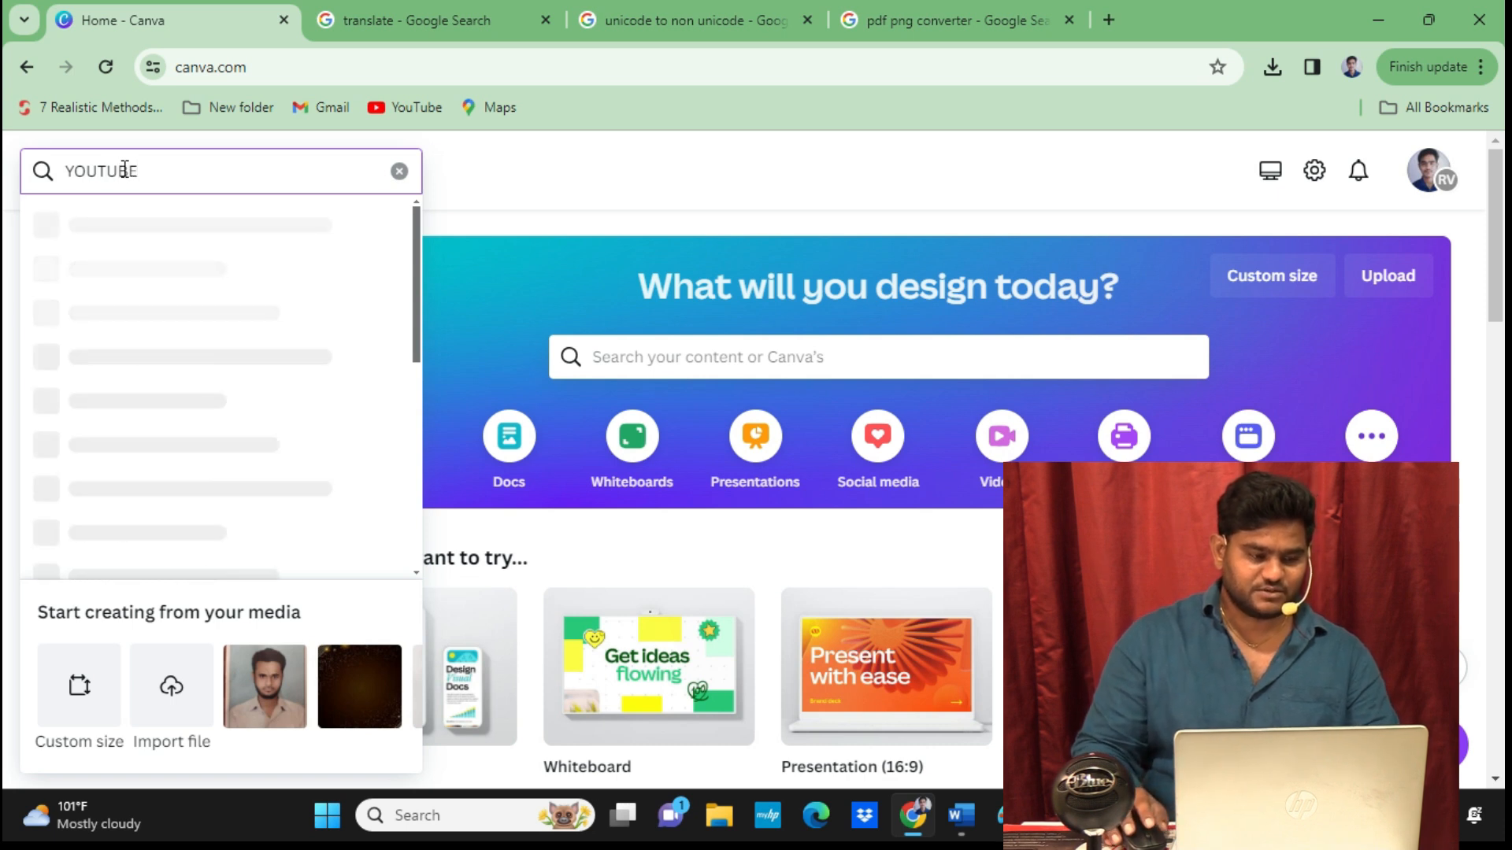
left_click_drag(414, 338, 415, 386)
scroll(94, 418, "down", 2)
left_click(95, 394)
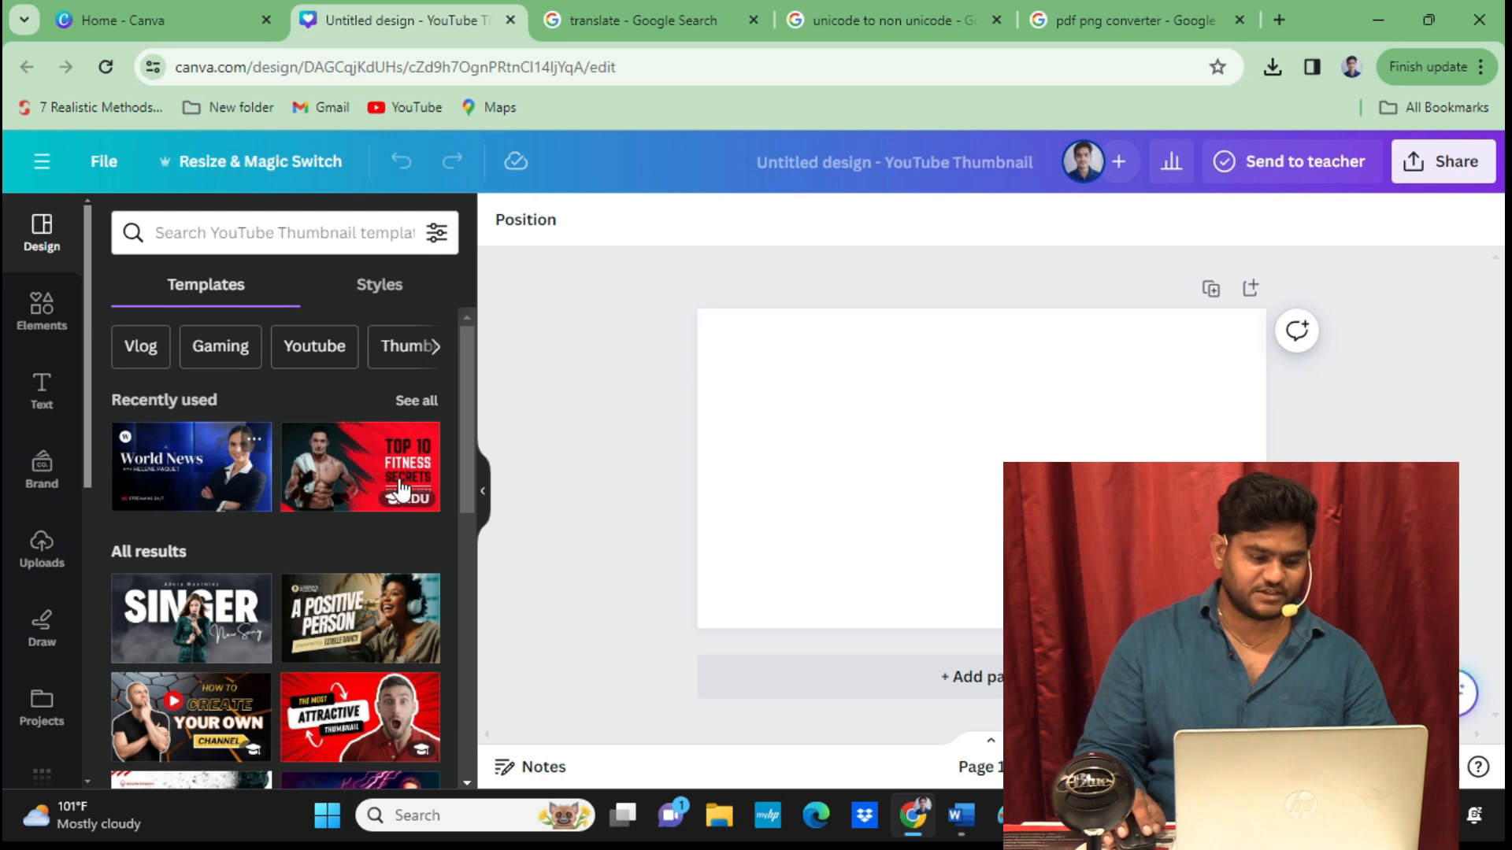
Browse the thumbnail templates and apply the Blue Textured News Channel "World News" template to the page.
left_click_drag(460, 438, 448, 539)
scroll(441, 583, "down", 3)
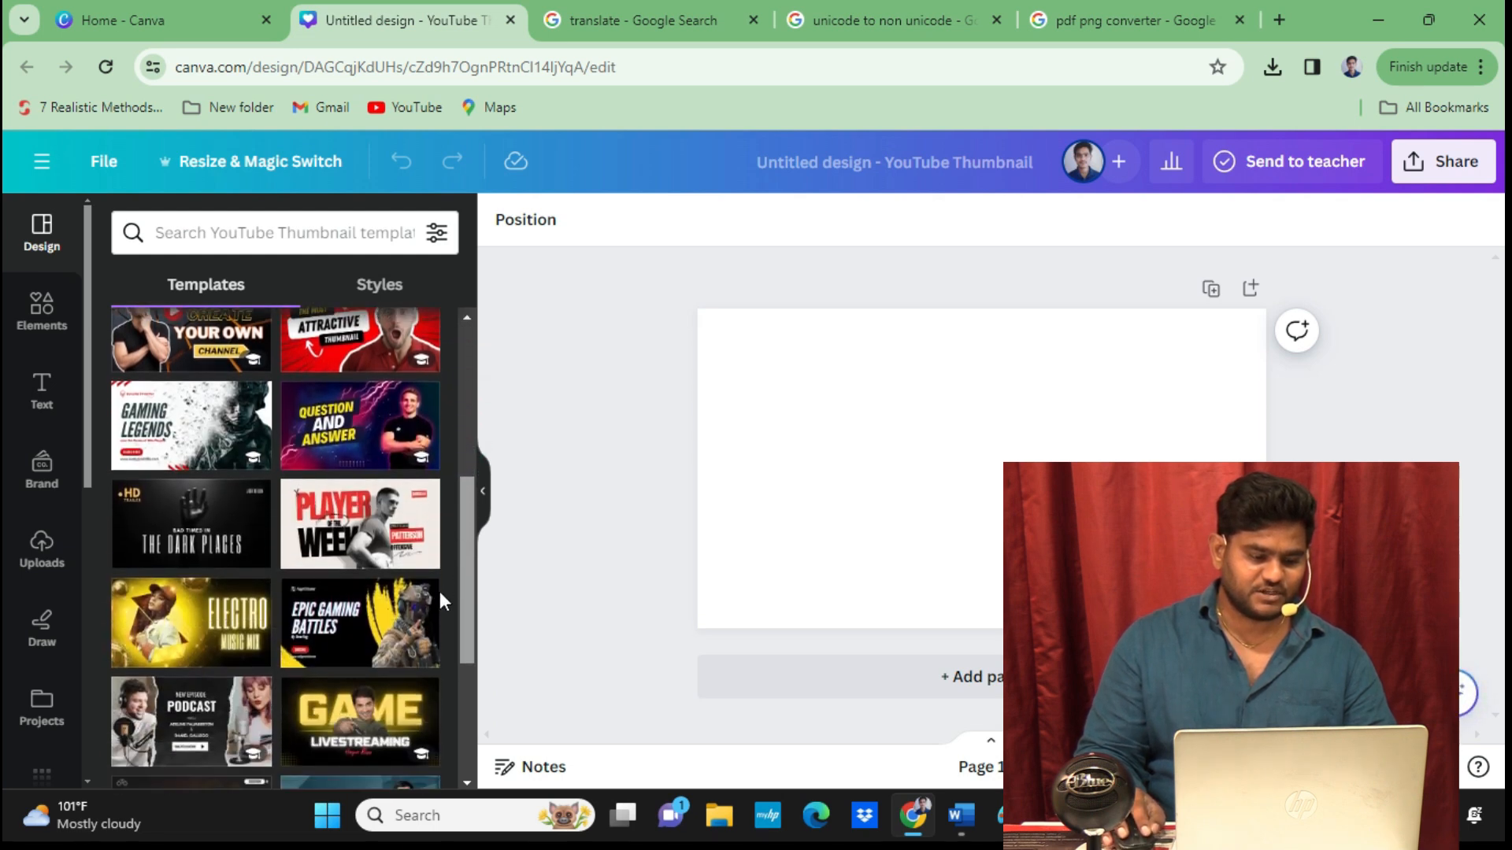
scroll(437, 621, "down", 4)
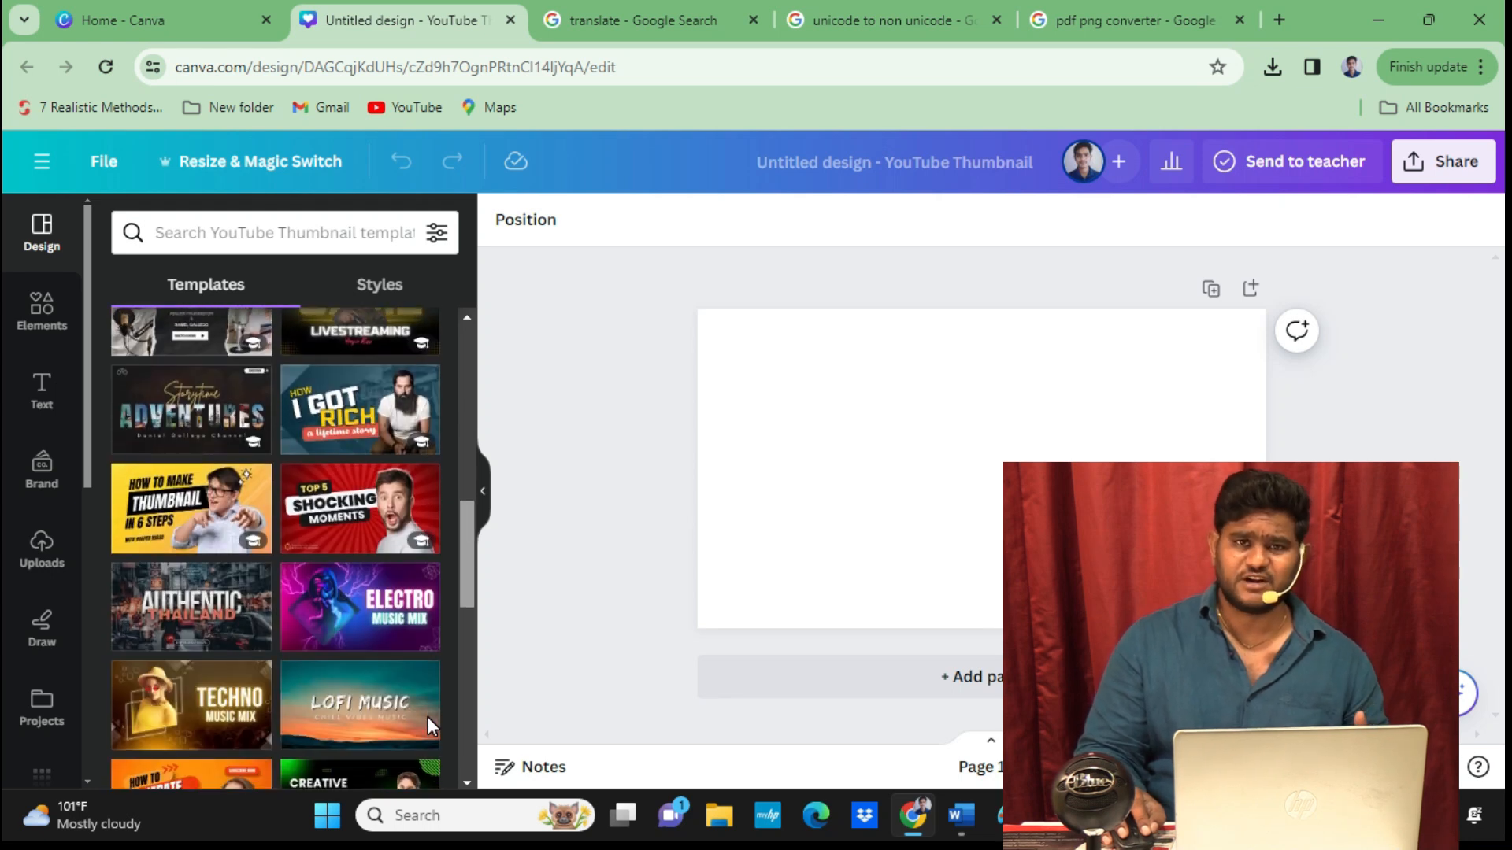
scroll(427, 716, "down", 1)
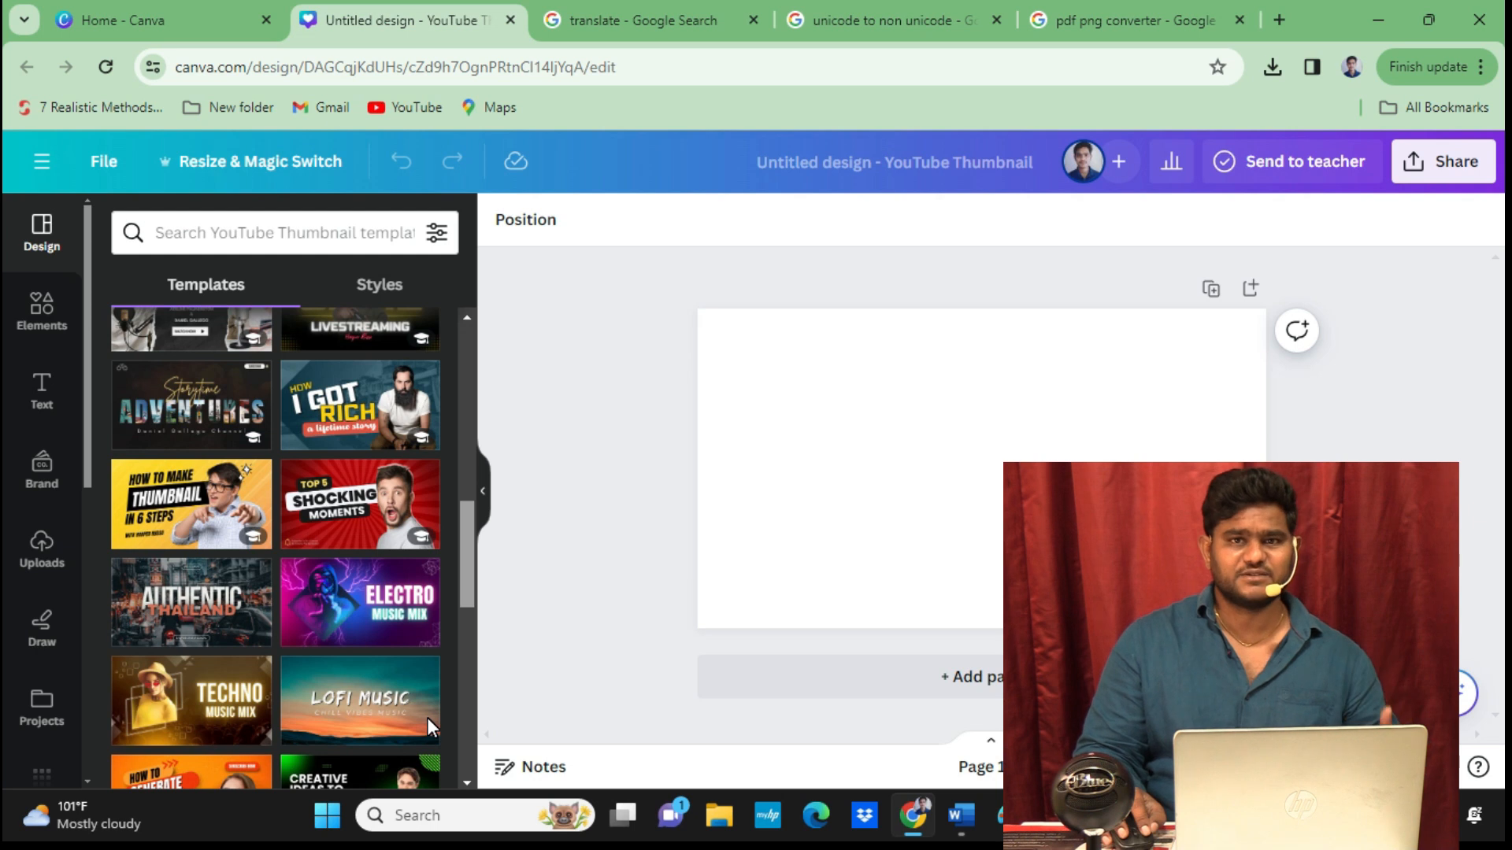
scroll(427, 716, "up", 1)
scroll(442, 683, "up", 10)
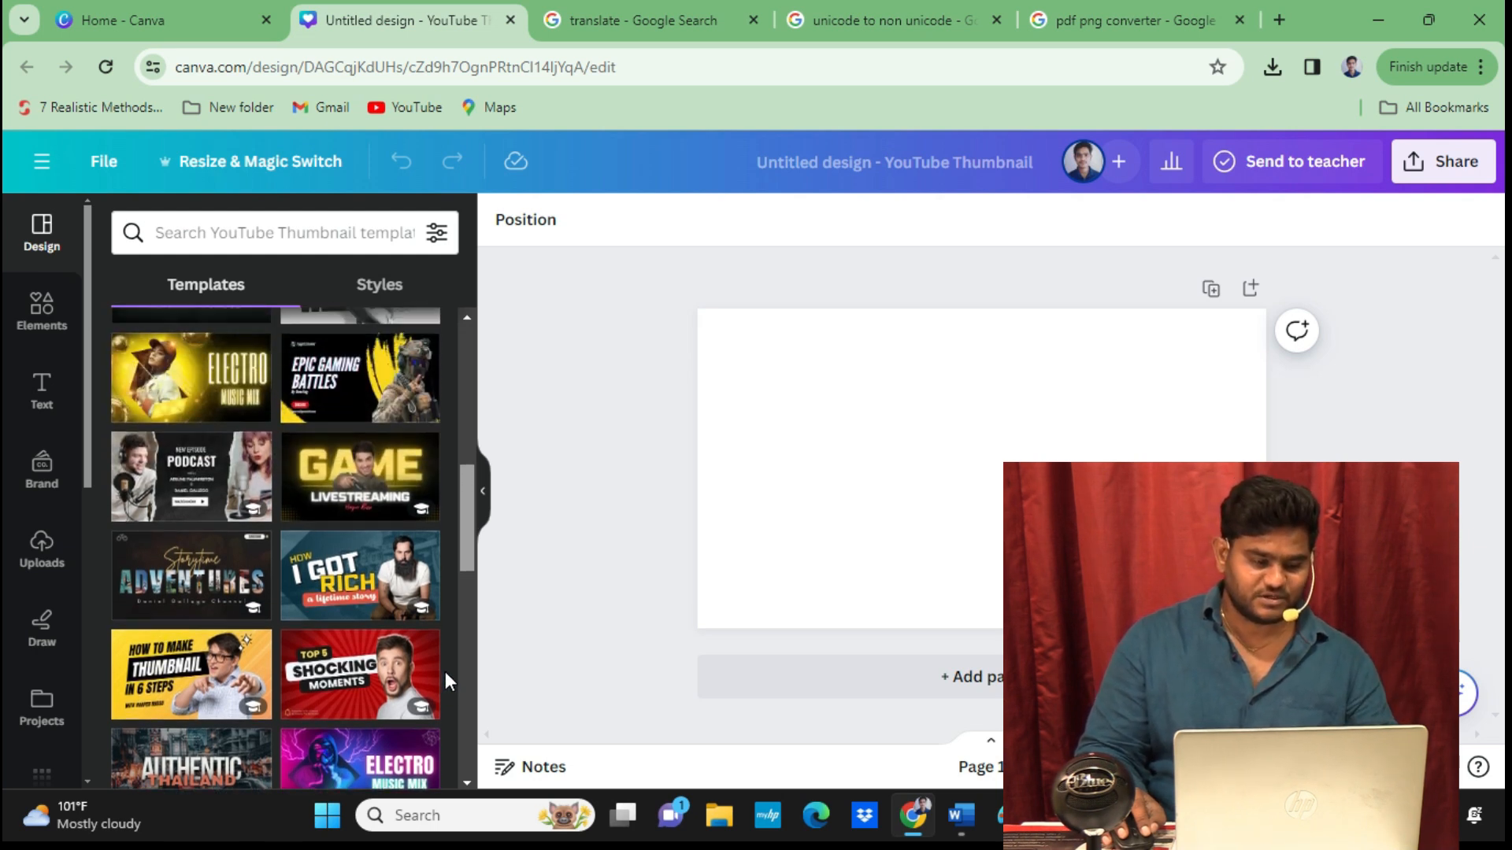
left_click(206, 464)
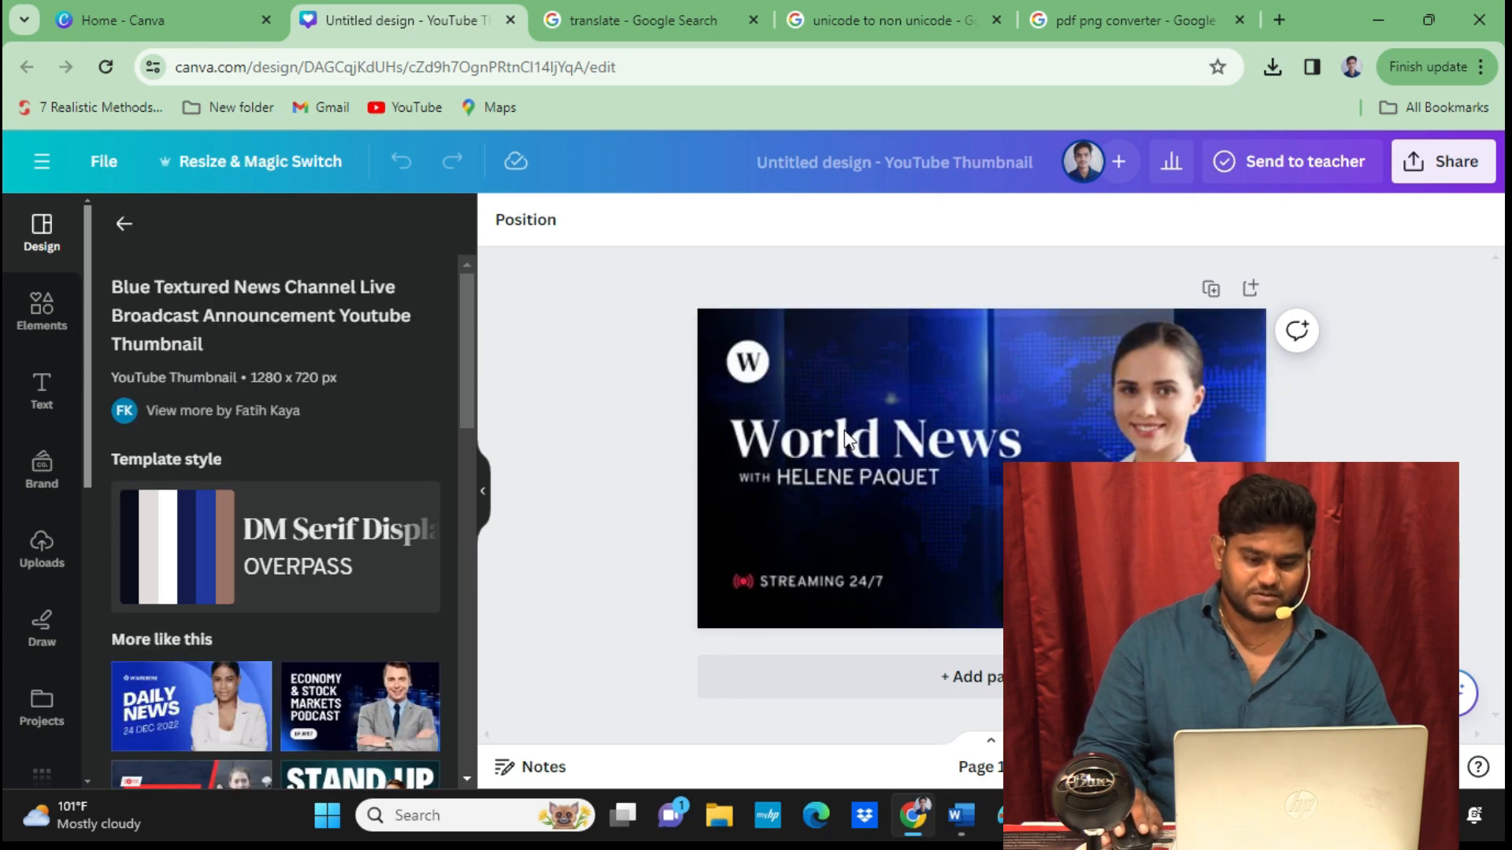
Delete the "World News" title, the W letter and the white logo circle from the thumbnail.
left_click(836, 445)
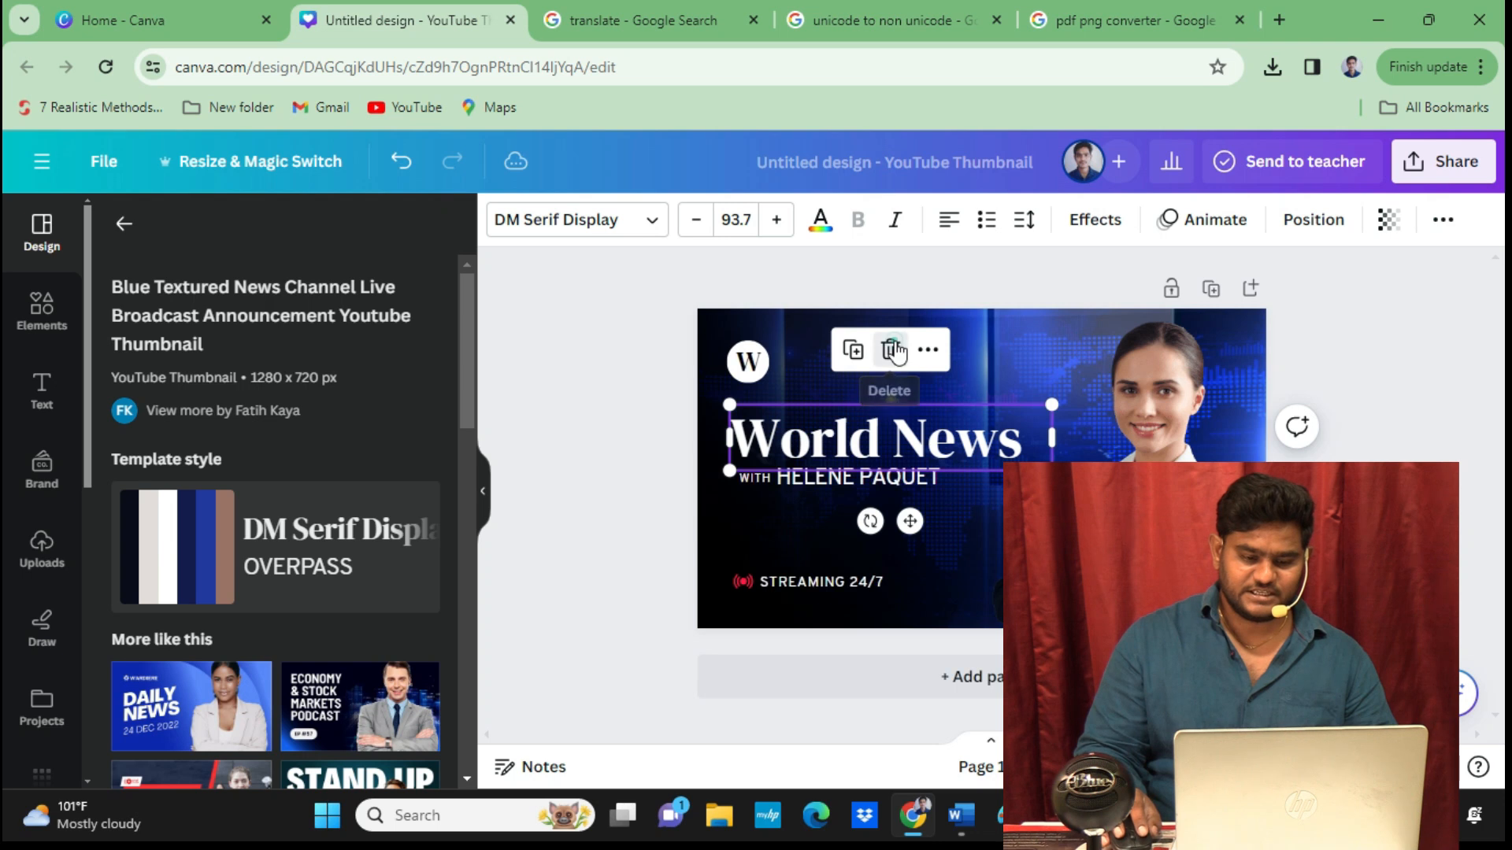
left_click(890, 348)
left_click(750, 367)
left_click(748, 287)
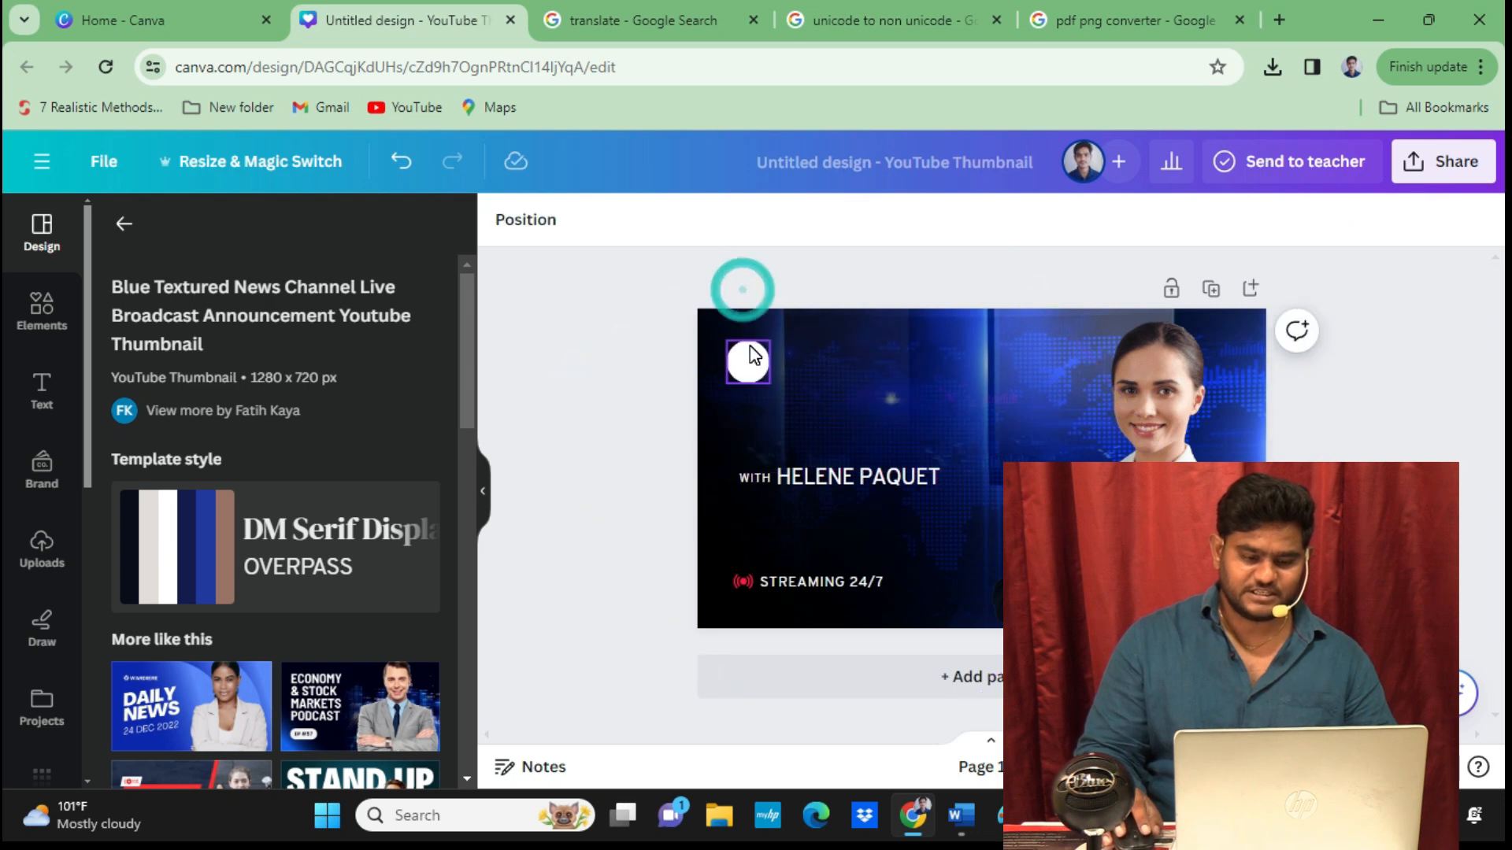
left_click(754, 317)
left_click(748, 285)
Delete the presenter name, the "WITH" text, the "STREAMING 24/7" text and the red broadcast icon from the thumbnail.
left_click(790, 475)
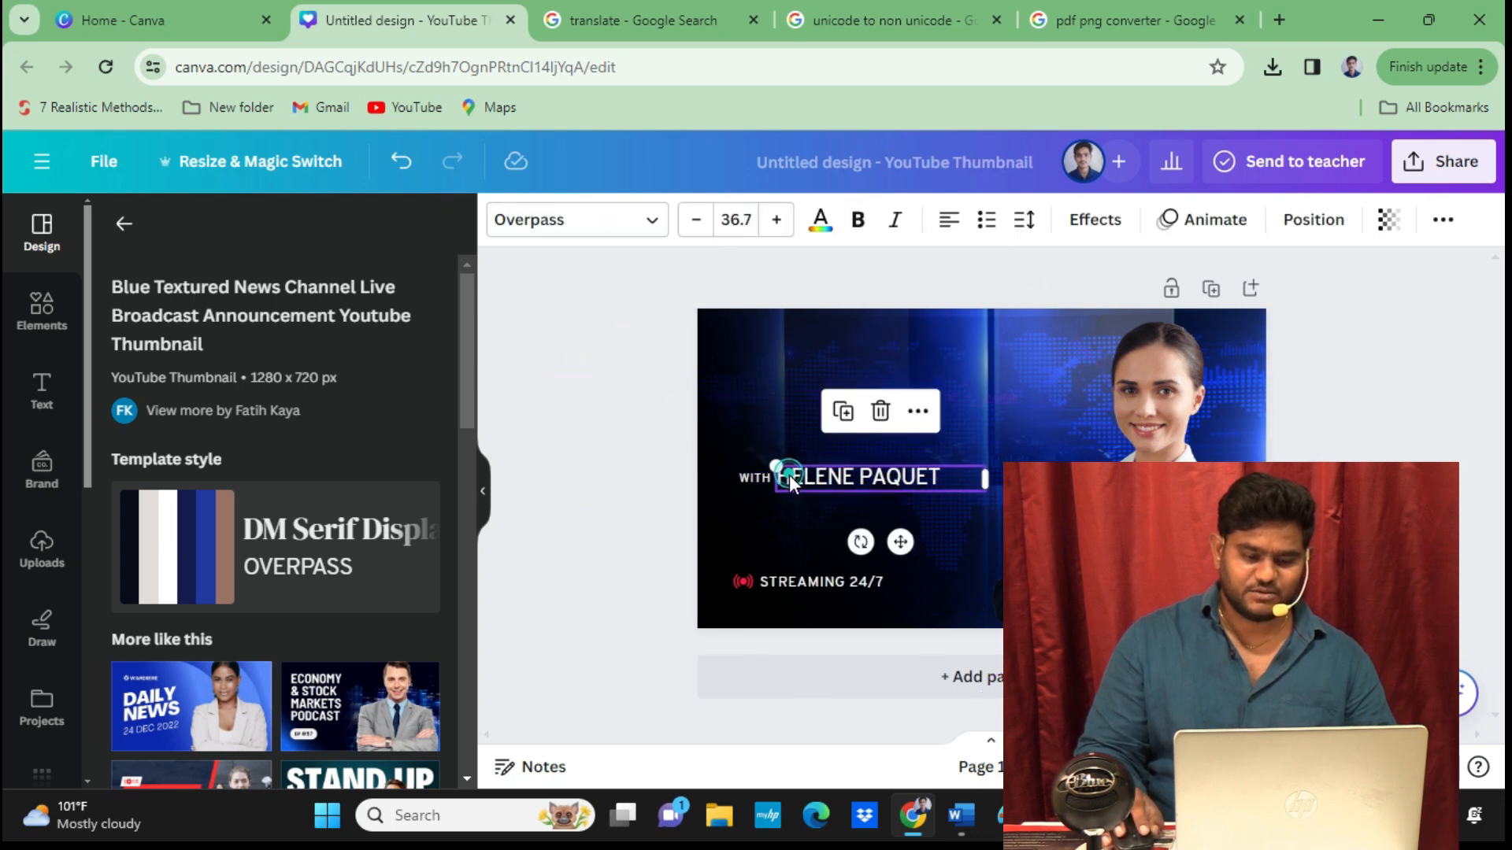
left_click(881, 411)
left_click(754, 478)
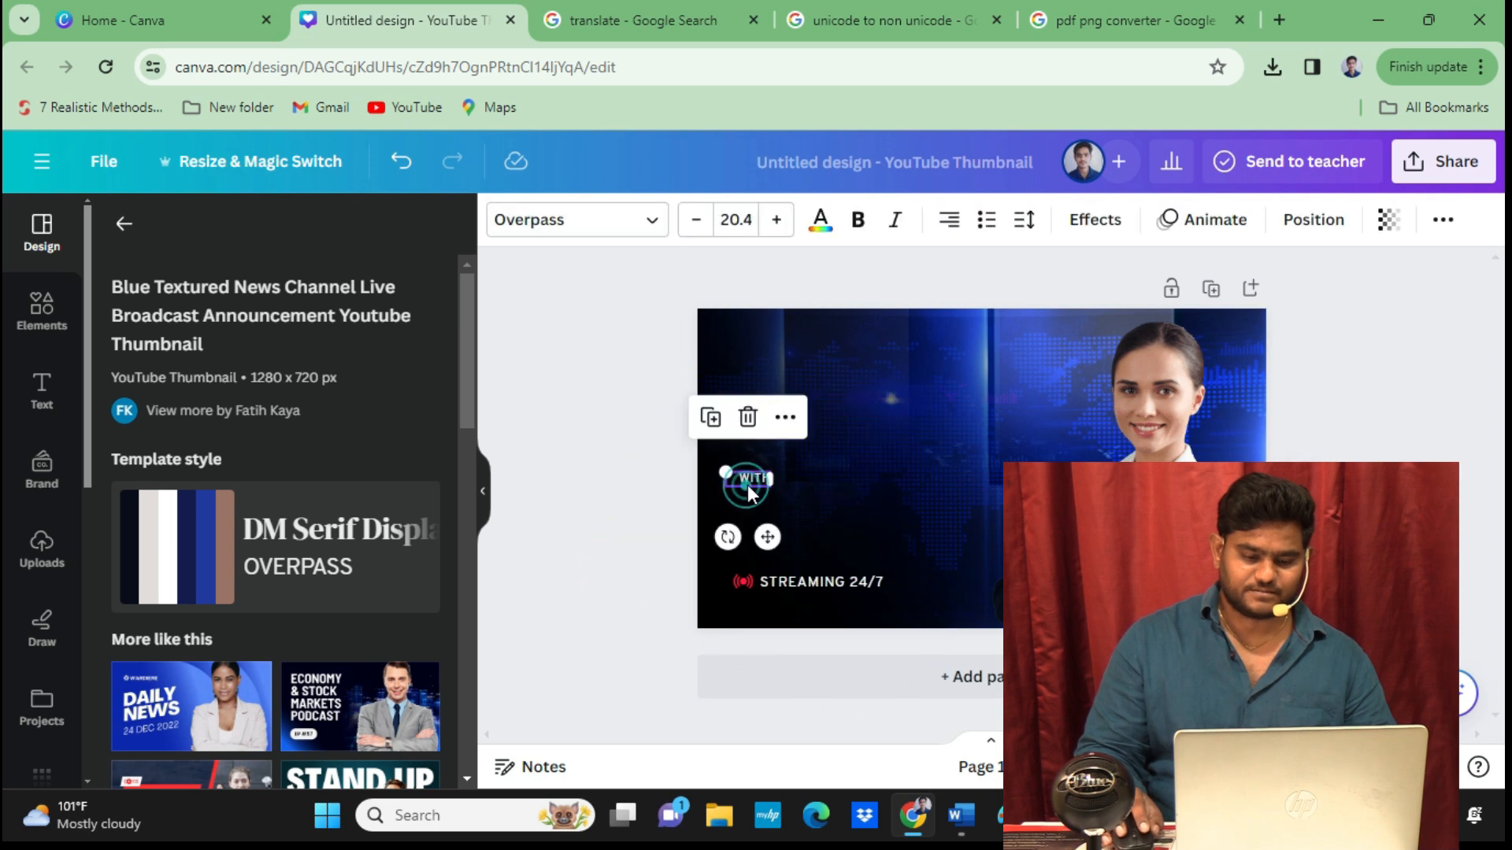
left_click(748, 417)
left_click(783, 581)
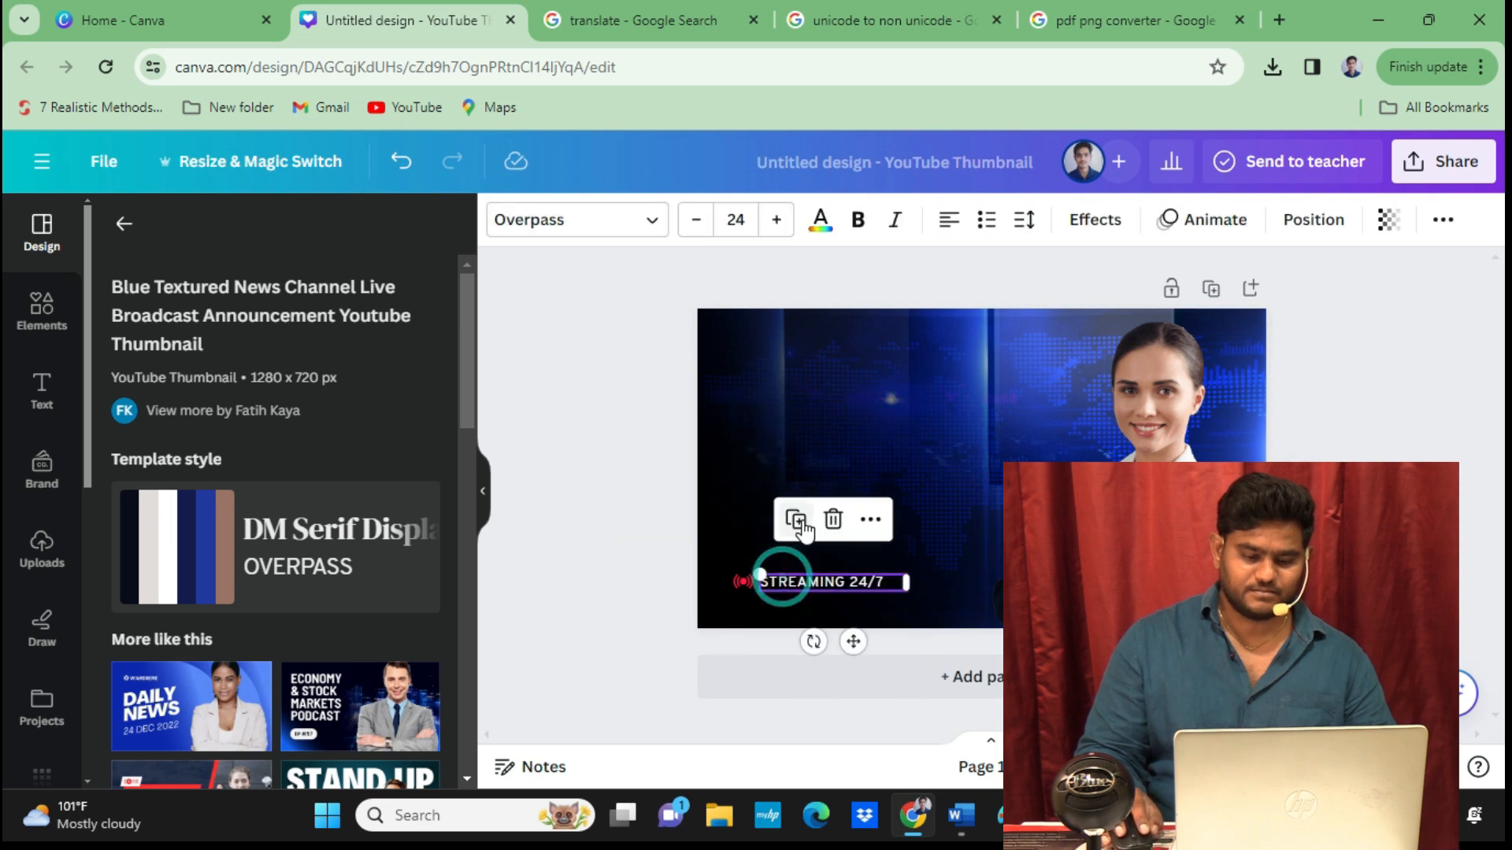
left_click(825, 529)
left_click(742, 581)
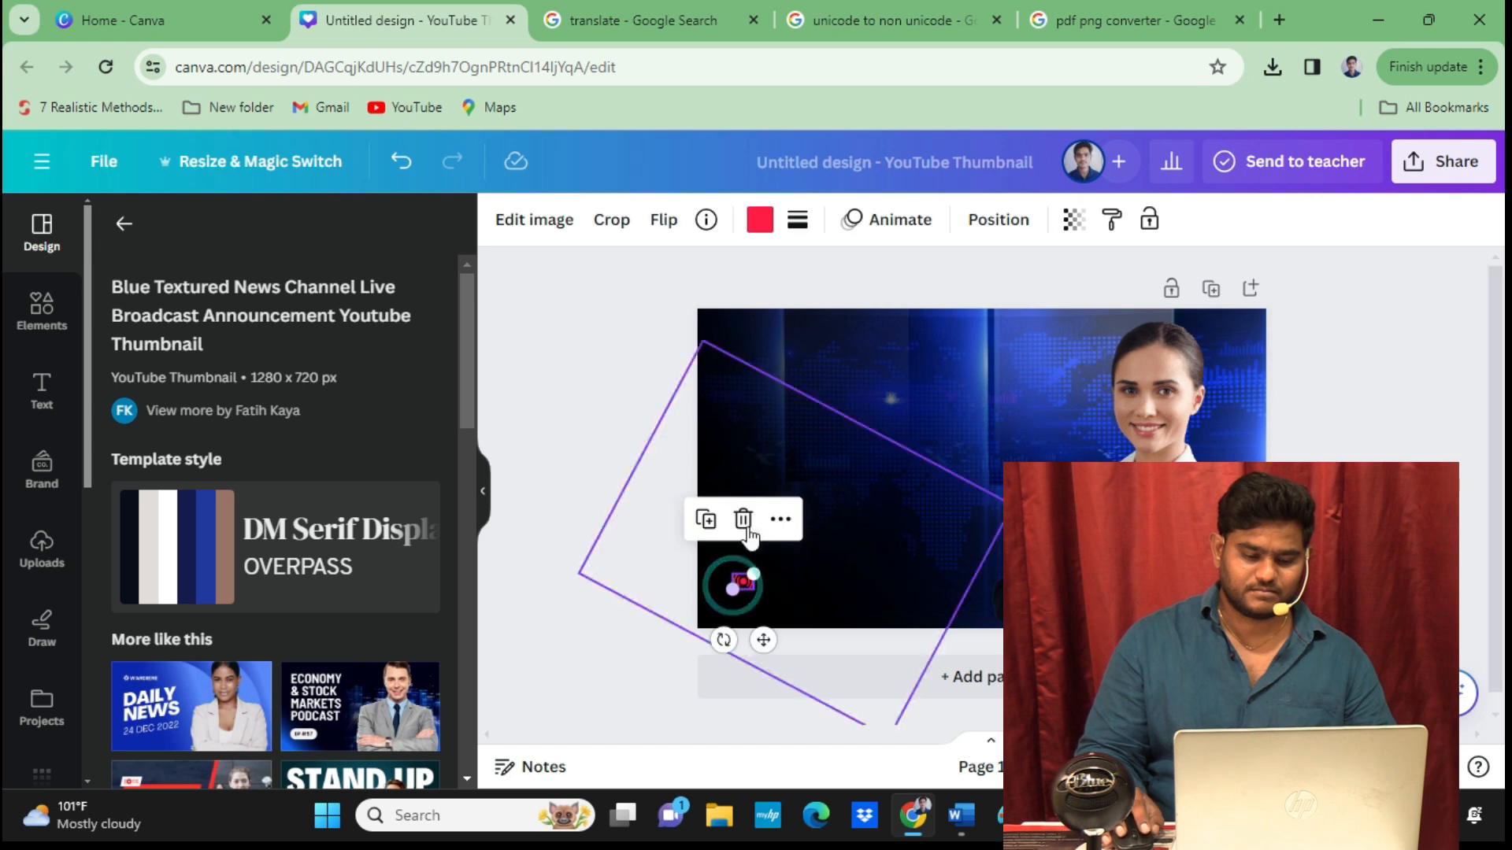
left_click(744, 520)
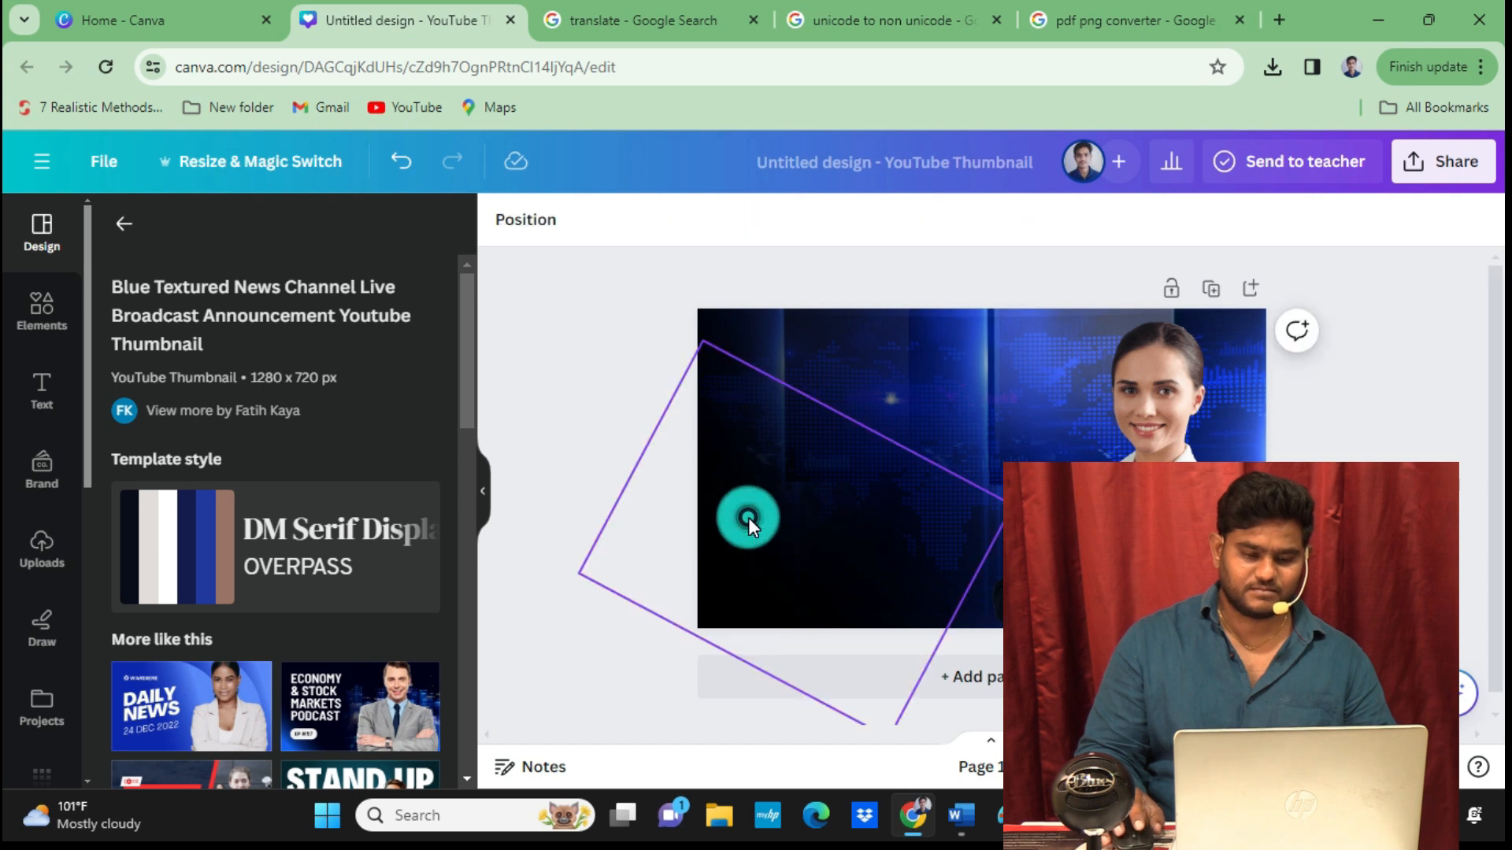
left_click(867, 367)
left_click_drag(827, 385, 827, 433)
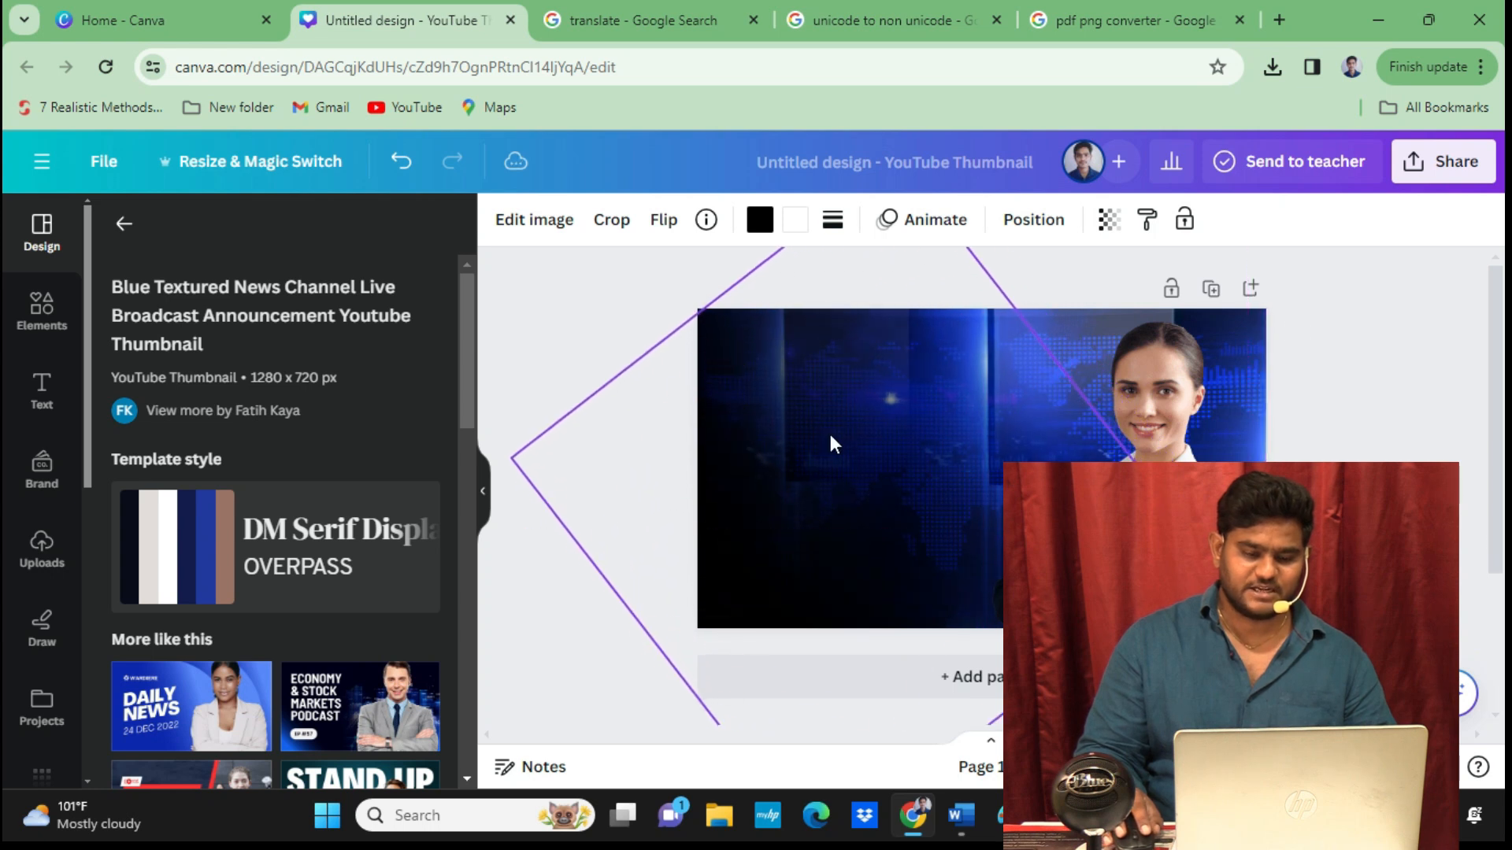
Search the elements for "BLACK", add the dark grey textured photo and enlarge it to 1280 px wide to cover the page.
left_click(42, 311)
left_click(155, 230)
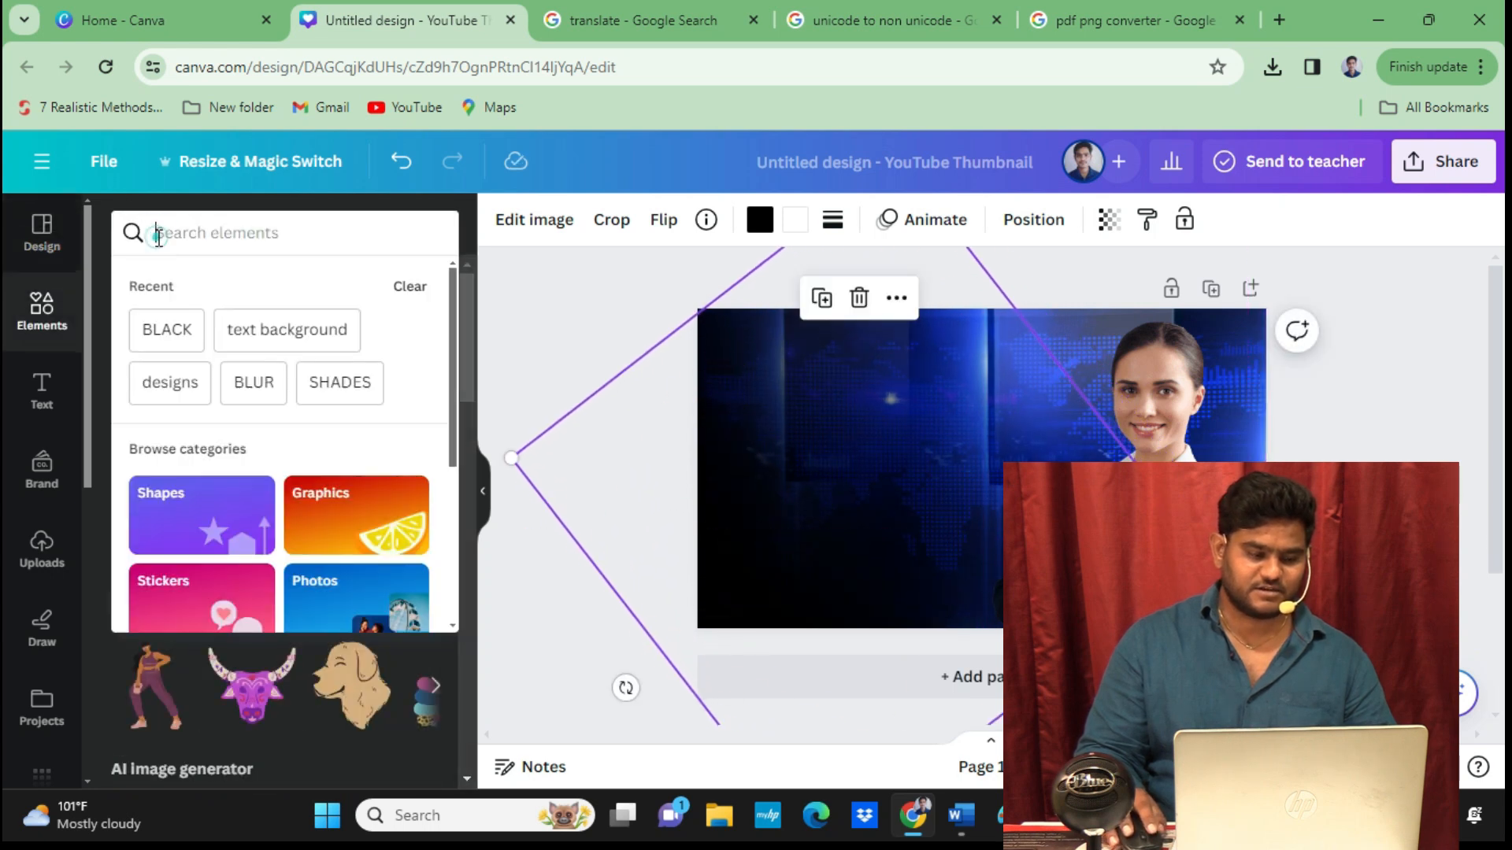
type("BLACK")
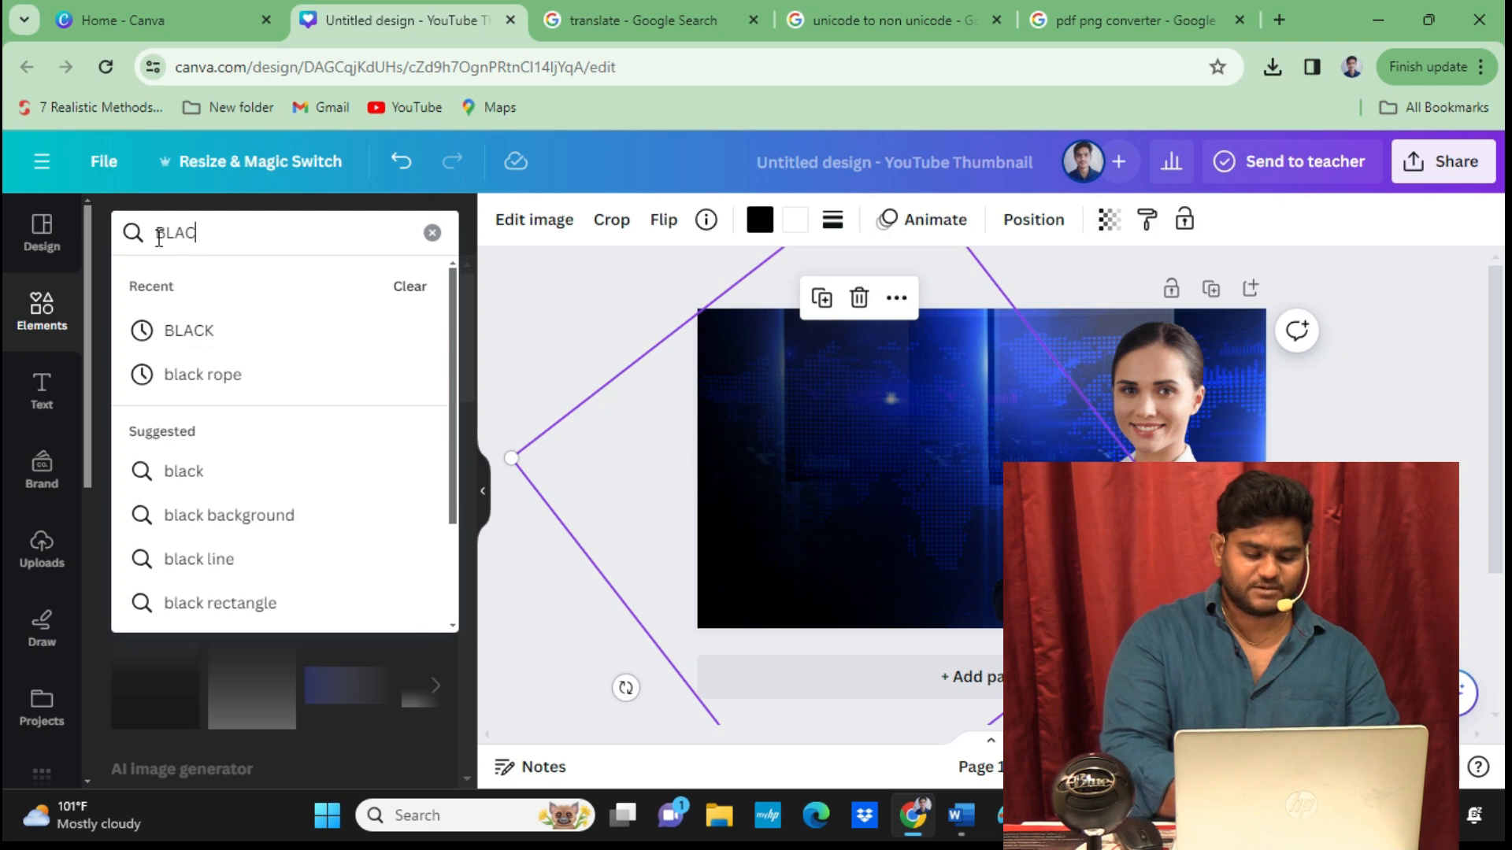
key("Return")
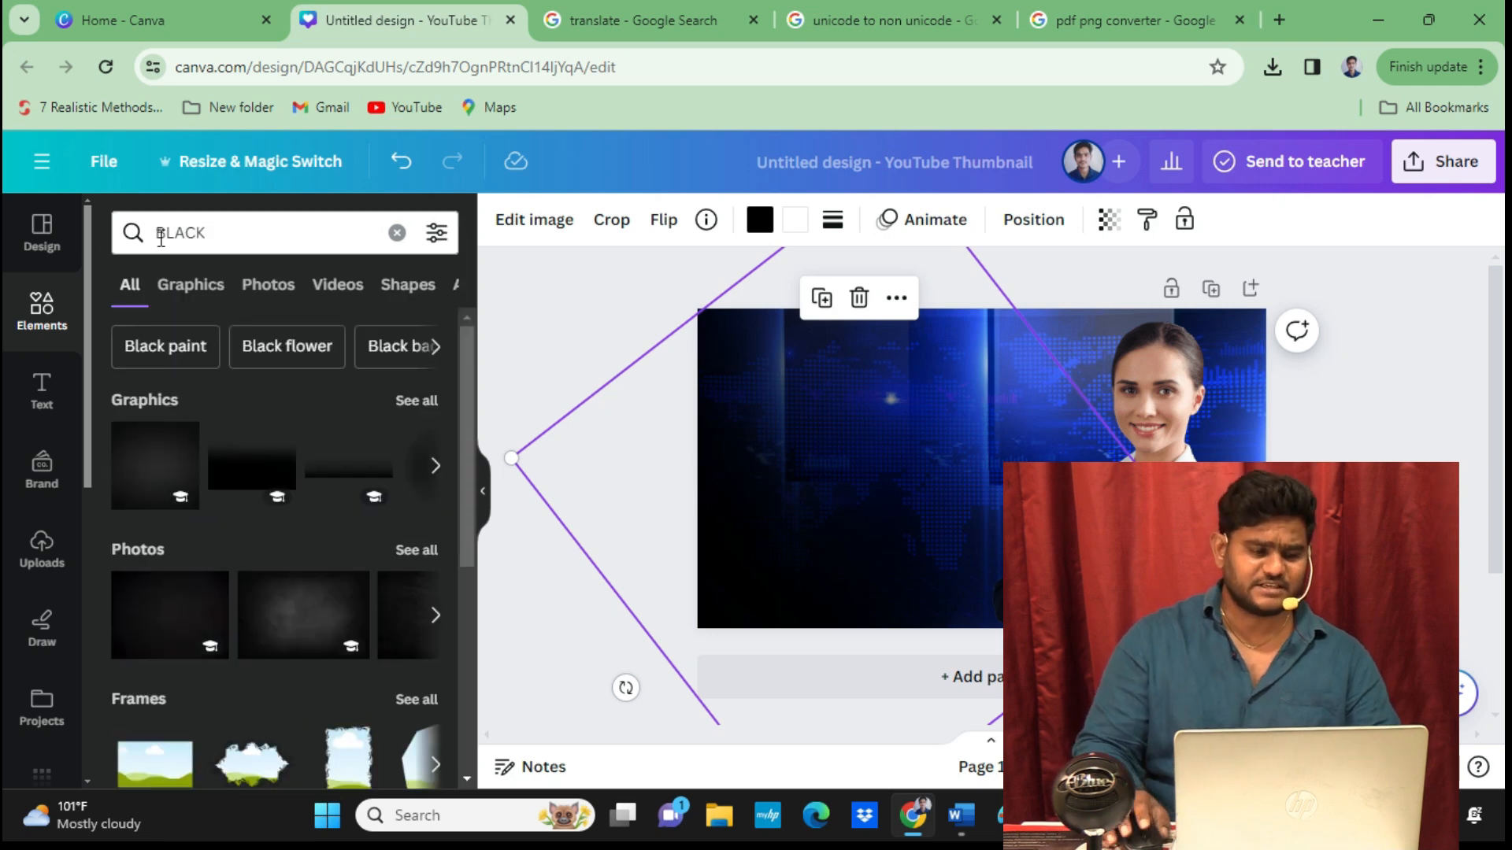
left_click(291, 614)
left_click_drag(1077, 465, 987, 436)
left_click_drag(1081, 564, 1266, 688)
Send the black textured photo backward so it sits behind the woman, and deselect it.
left_click(911, 221)
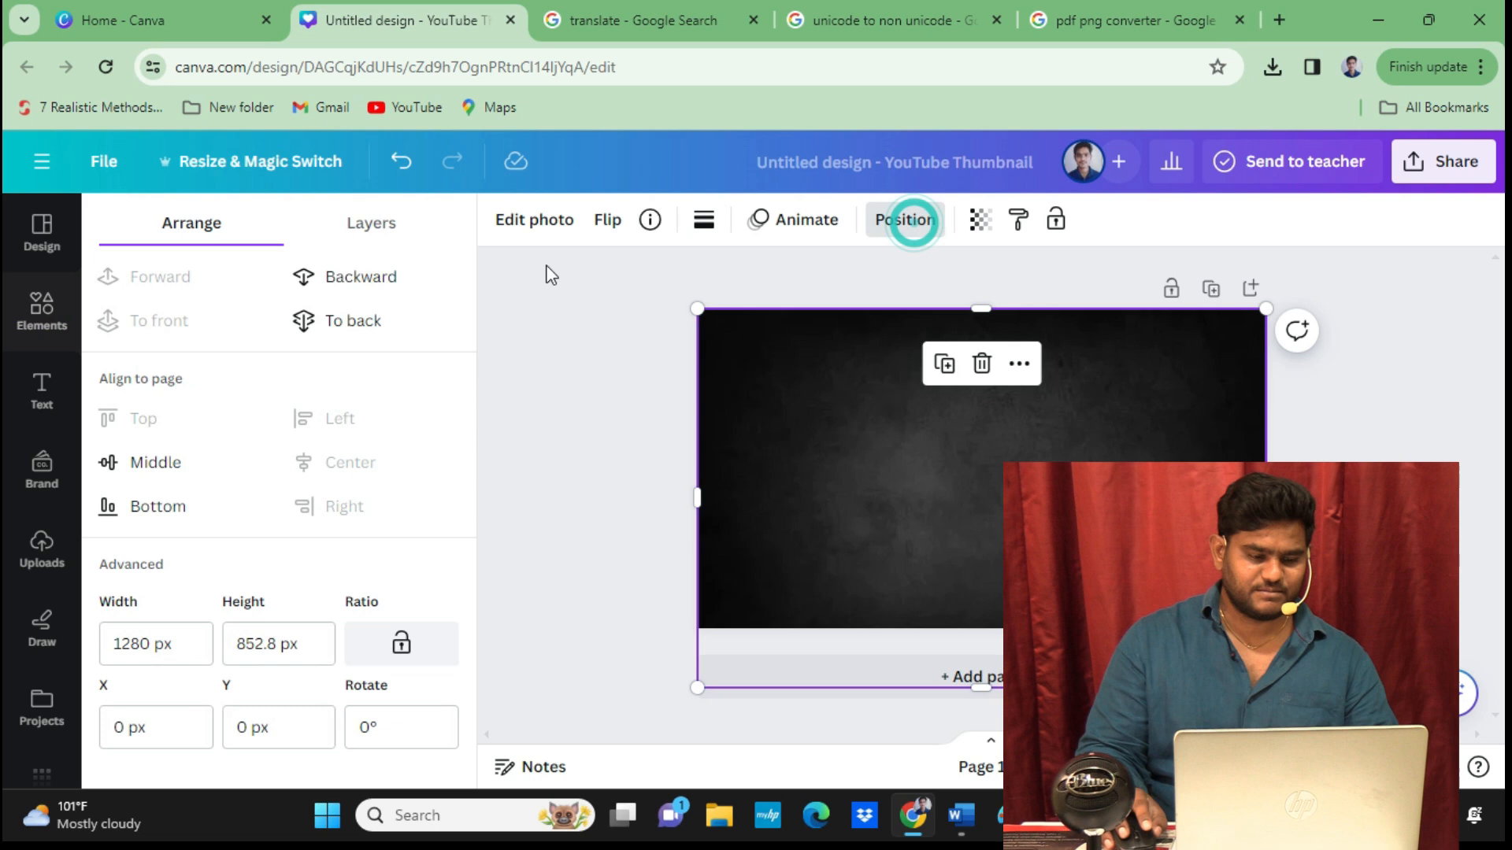
left_click(319, 282)
left_click(580, 414)
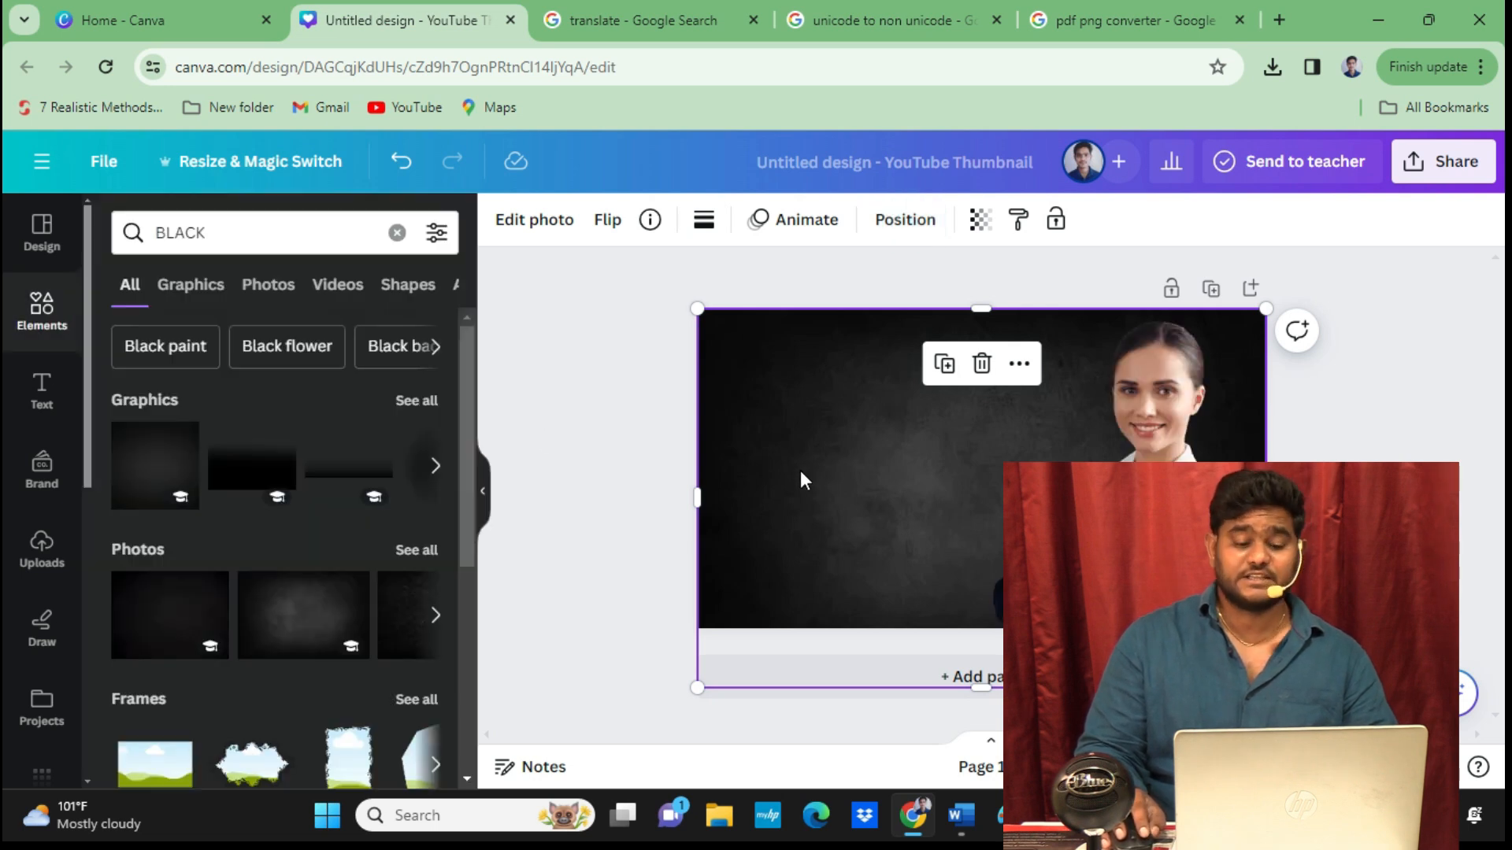
left_click(616, 433)
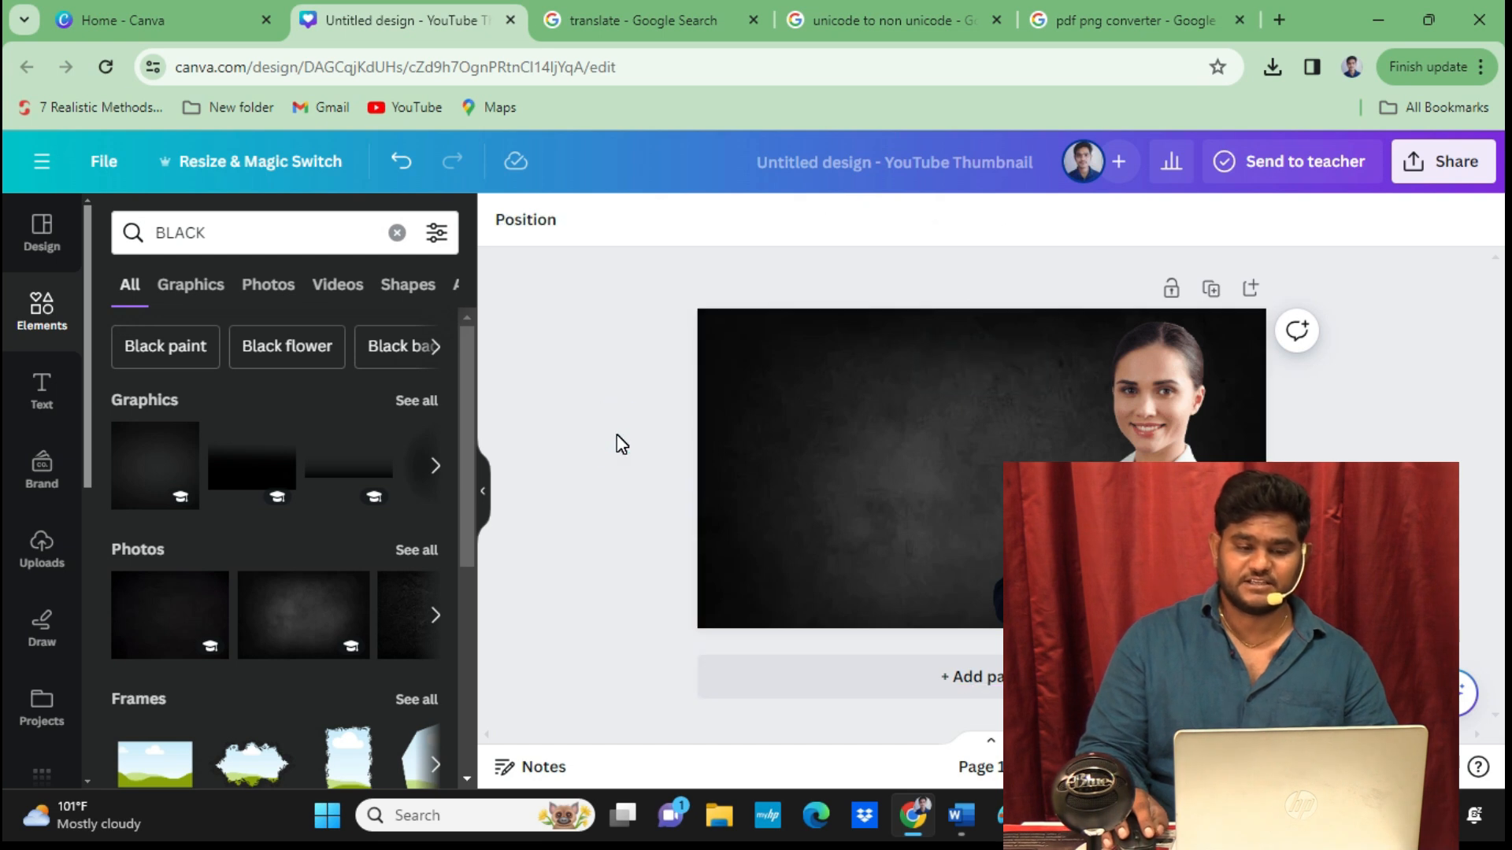
In Google Translate, clear the old text, allow the microphone this time, dictate "హాయ్ ఎలా ఉన్నారు" in Telugu and copy the recognized text.
left_click(674, 22)
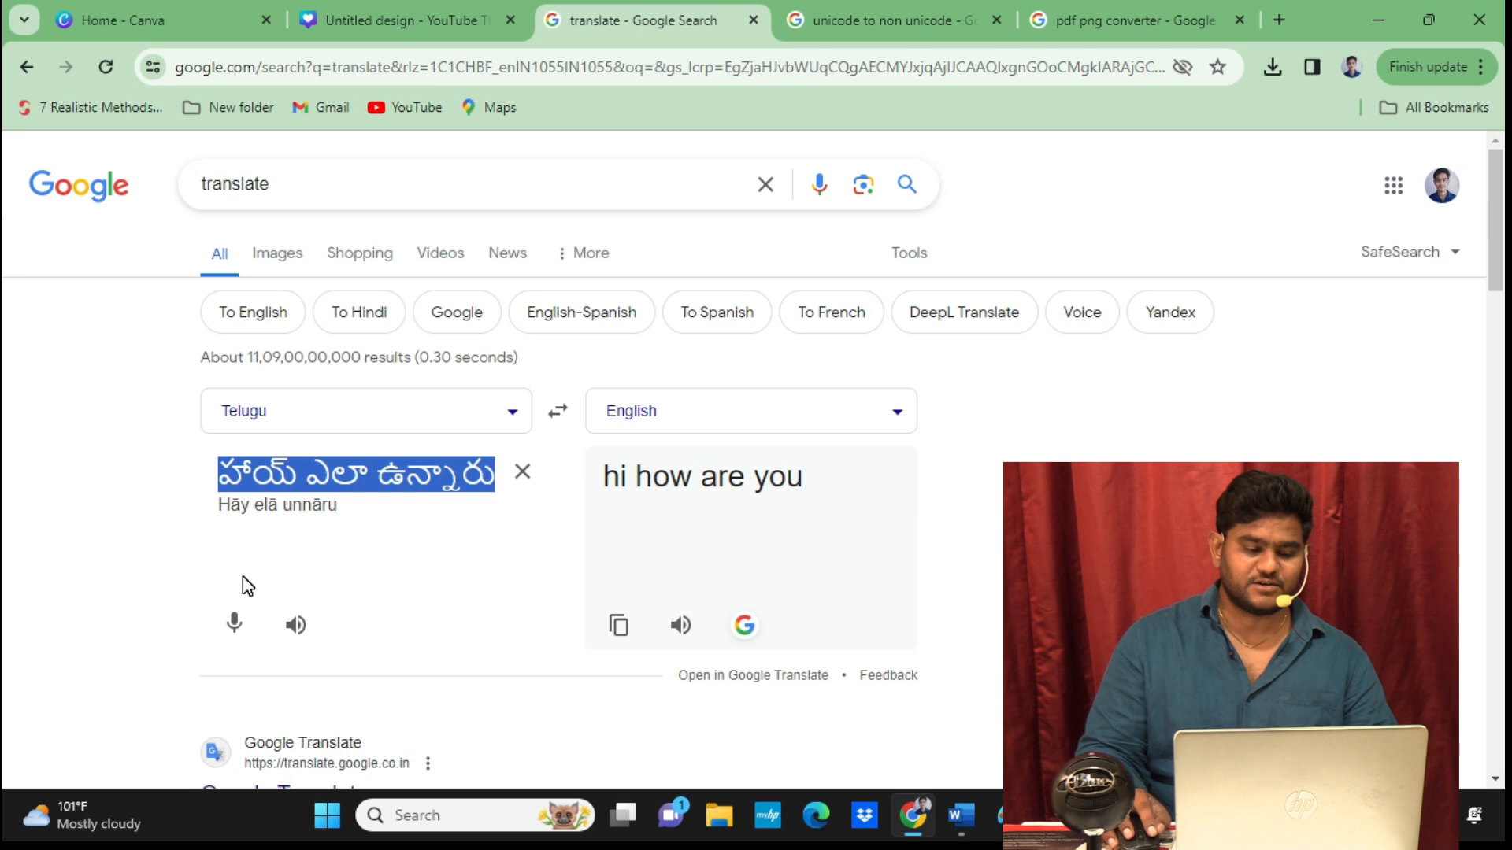
left_click(523, 473)
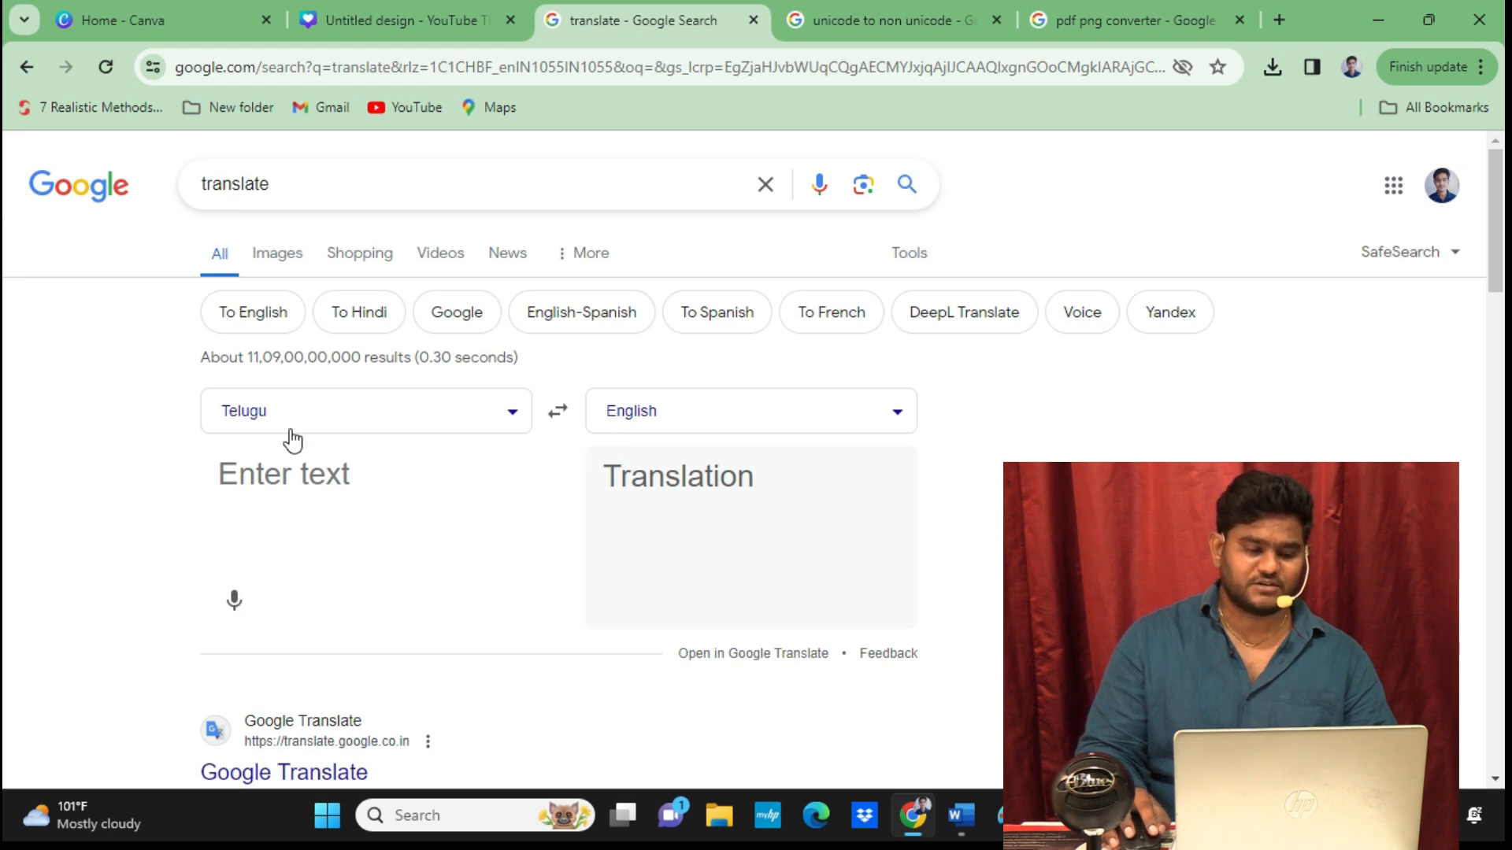
left_click(234, 600)
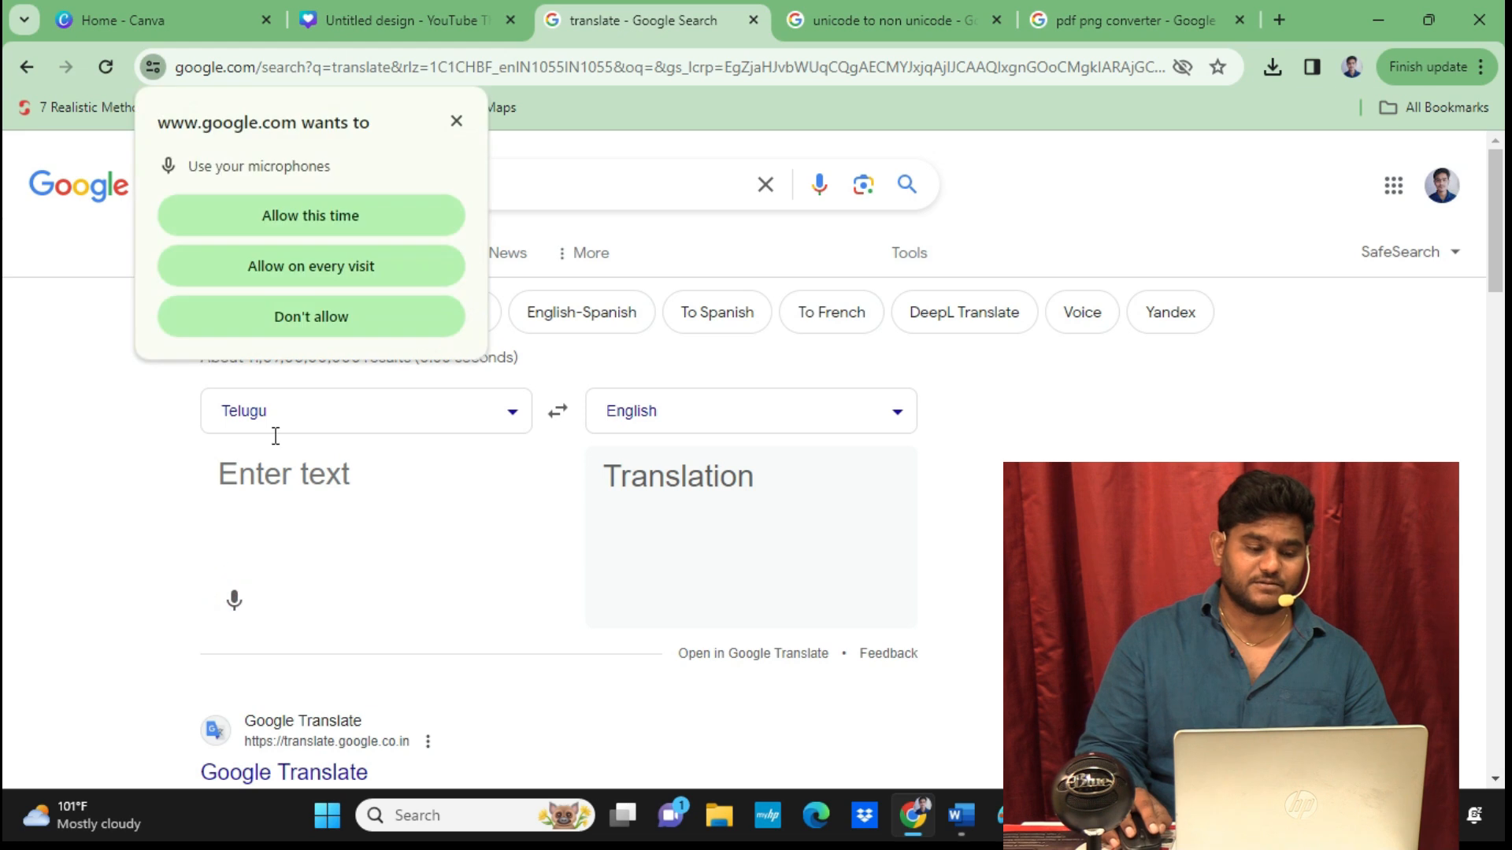
left_click(335, 217)
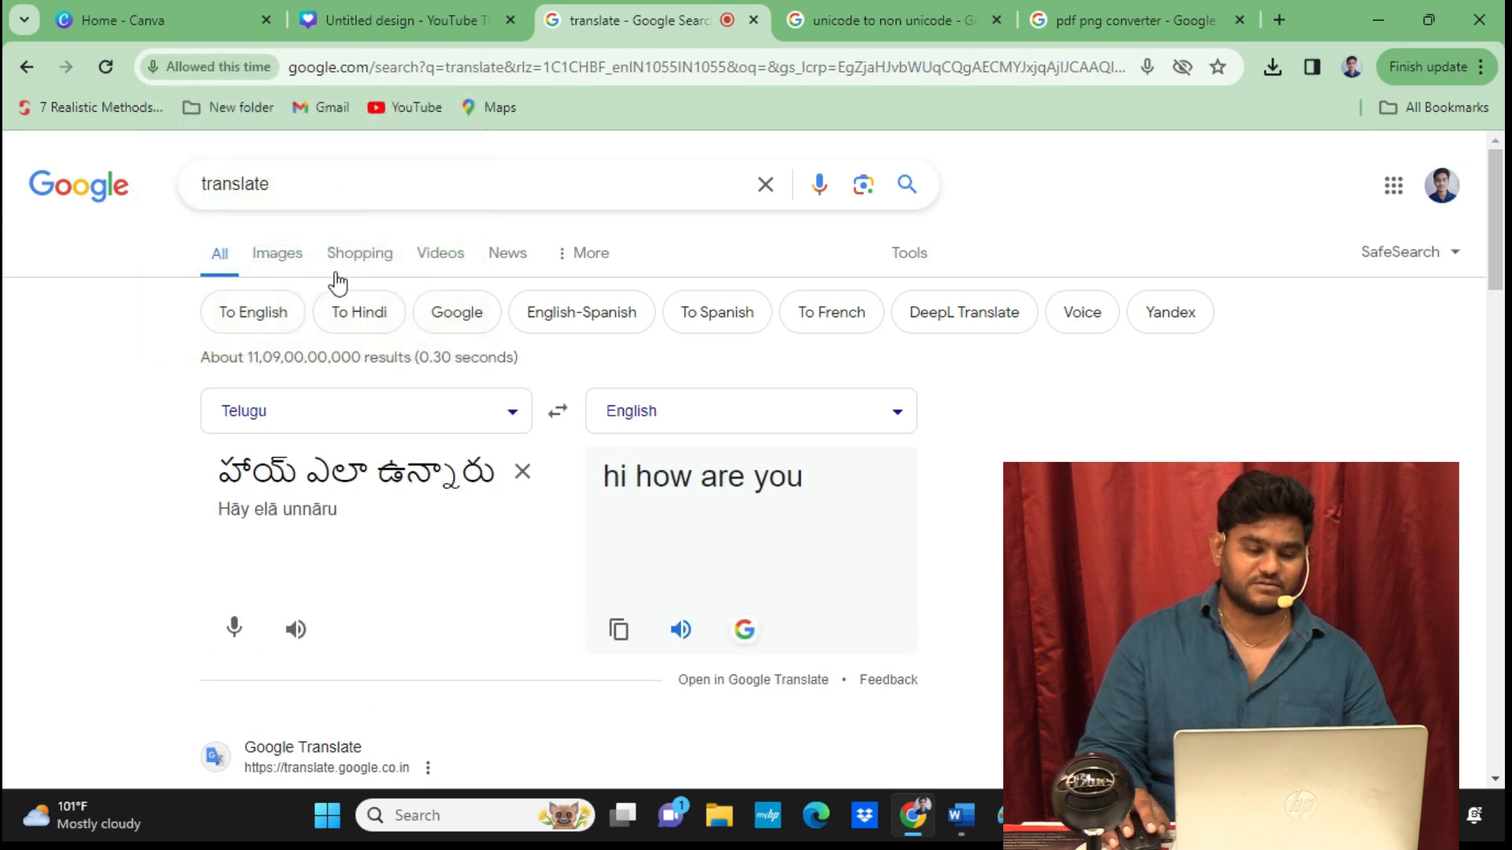
triple_click(299, 463)
key("ctrl+c")
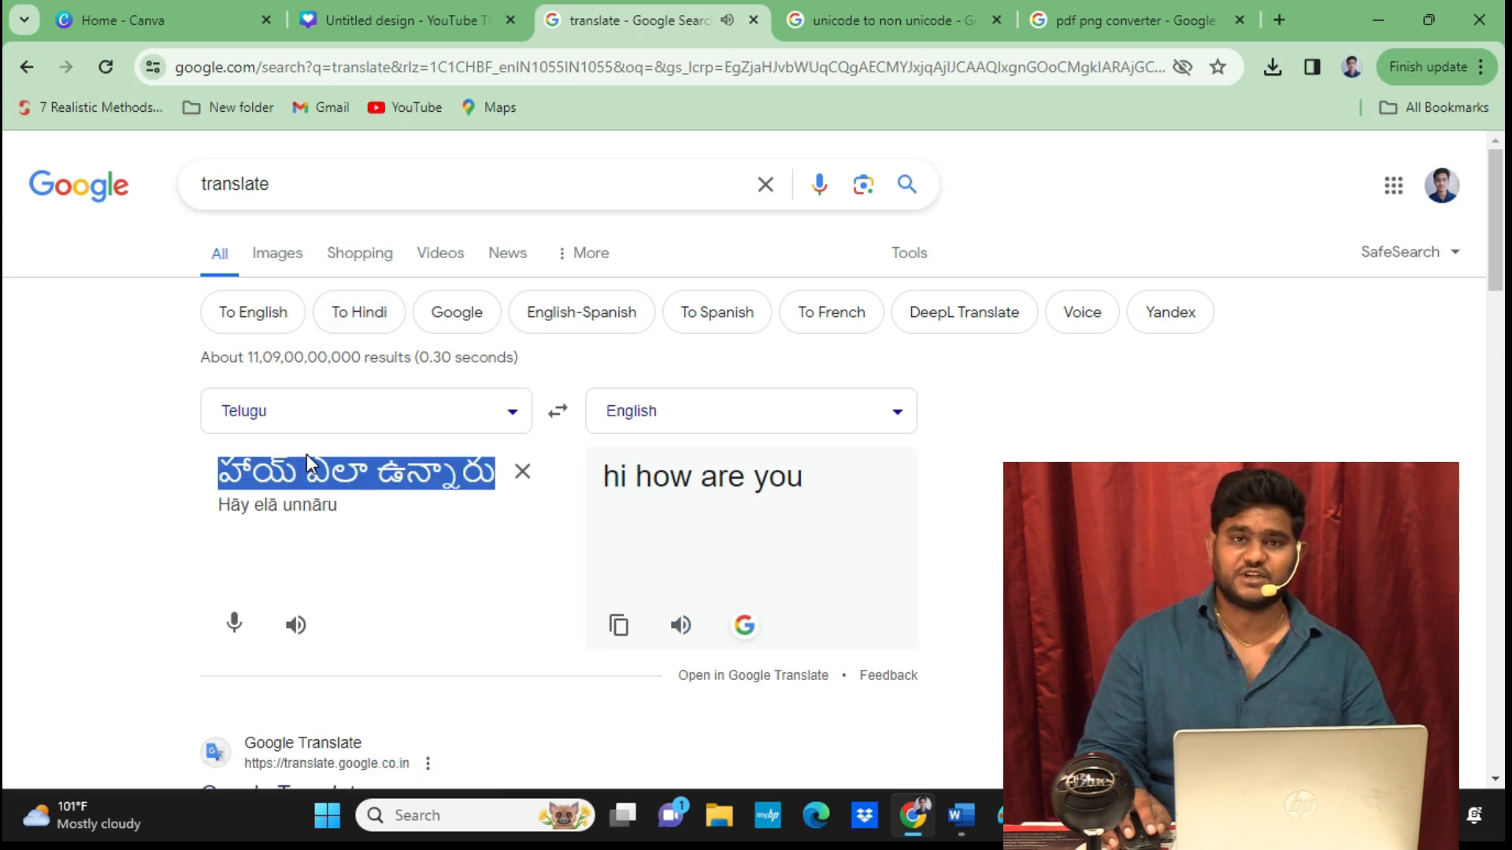
Open the kolichala.com Unicode to non-Unicode font converter from the search results and choose Anu 7.0 as the output format.
left_click(906, 17)
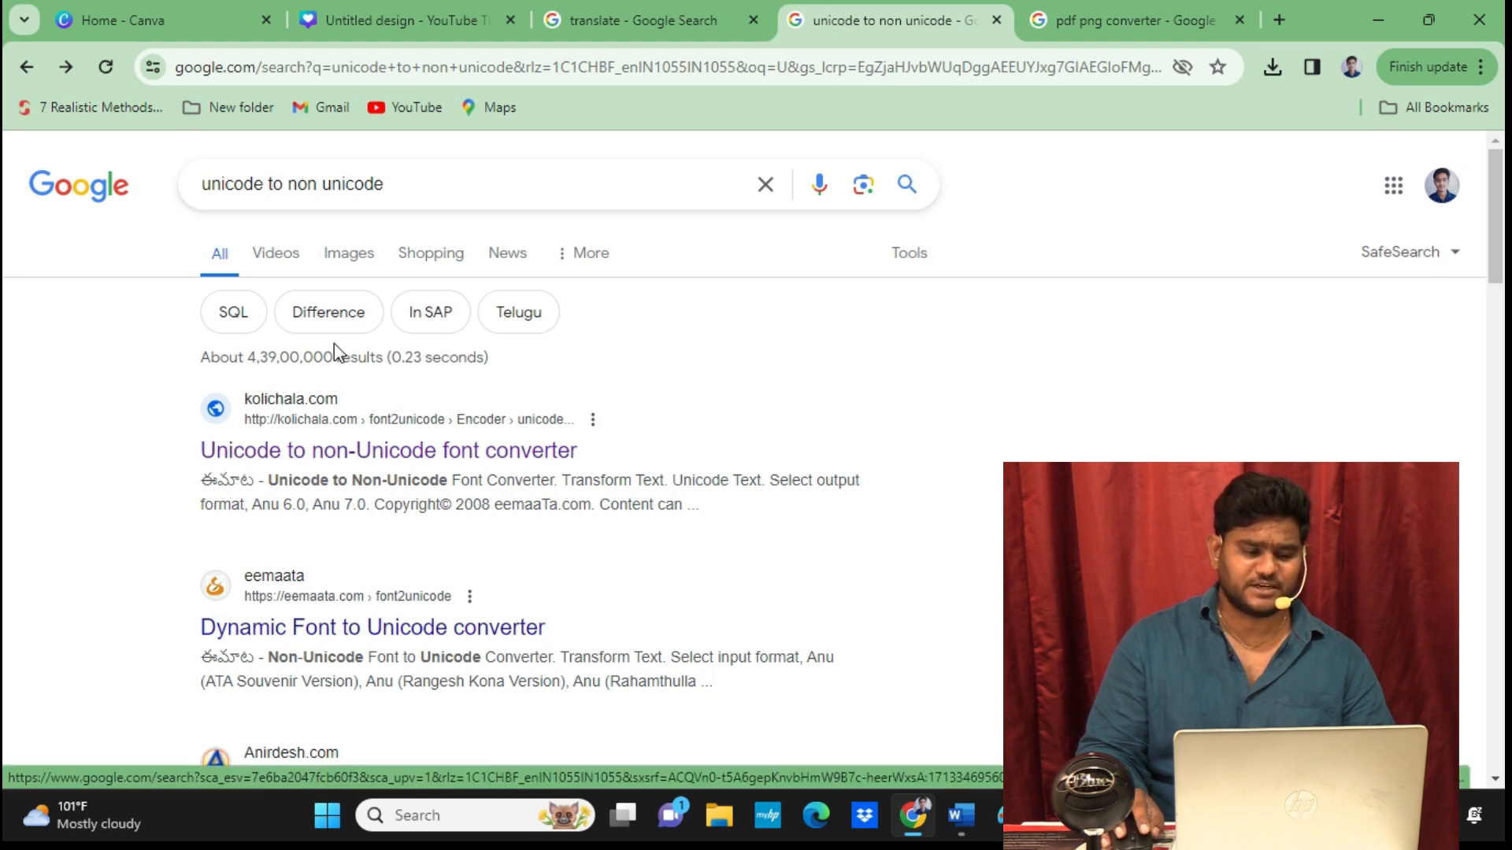
left_click(268, 455)
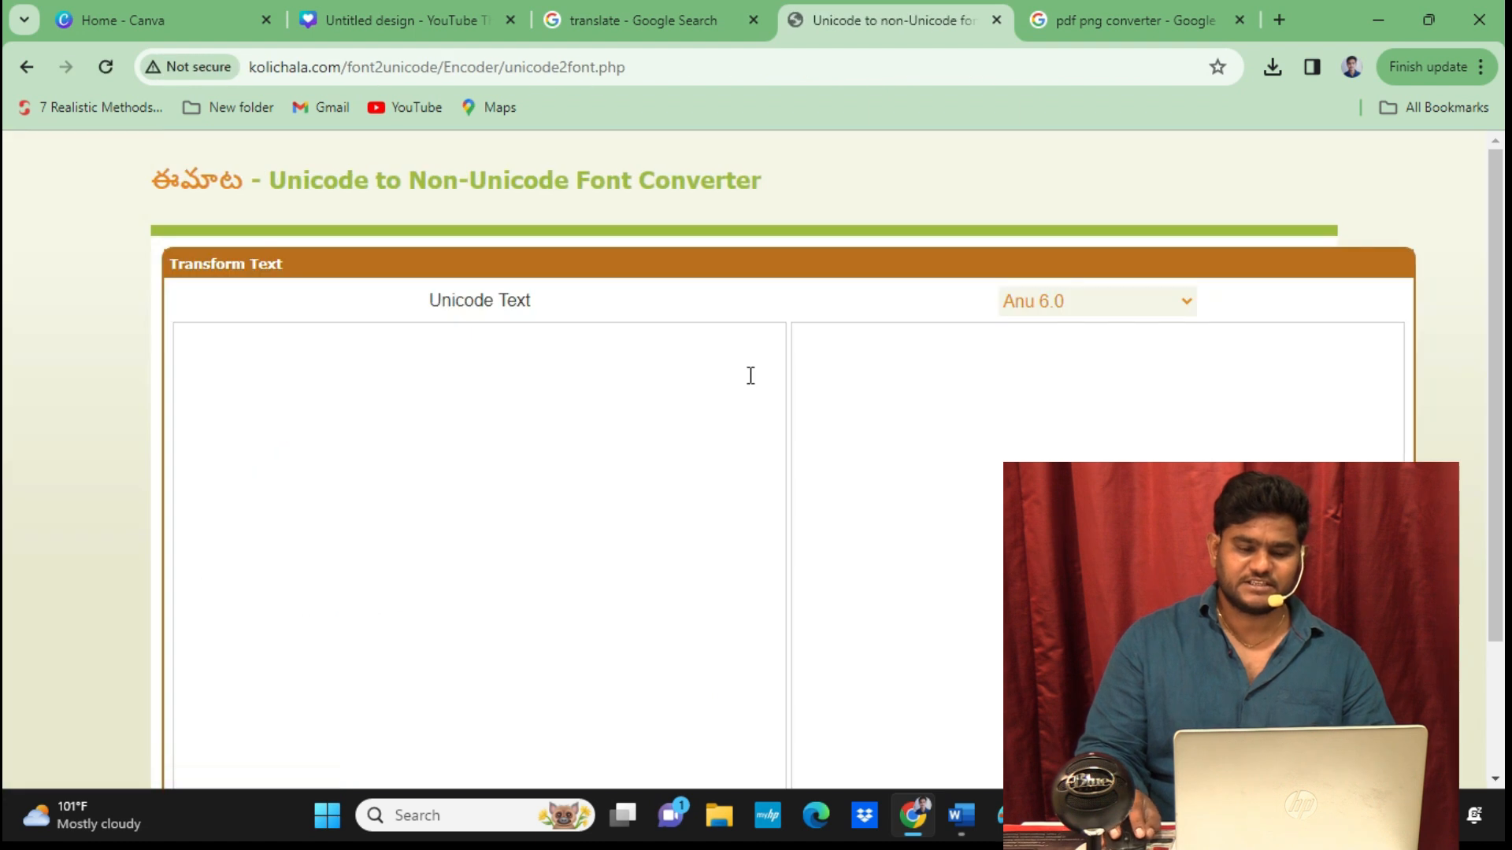
left_click(1016, 310)
left_click(1010, 367)
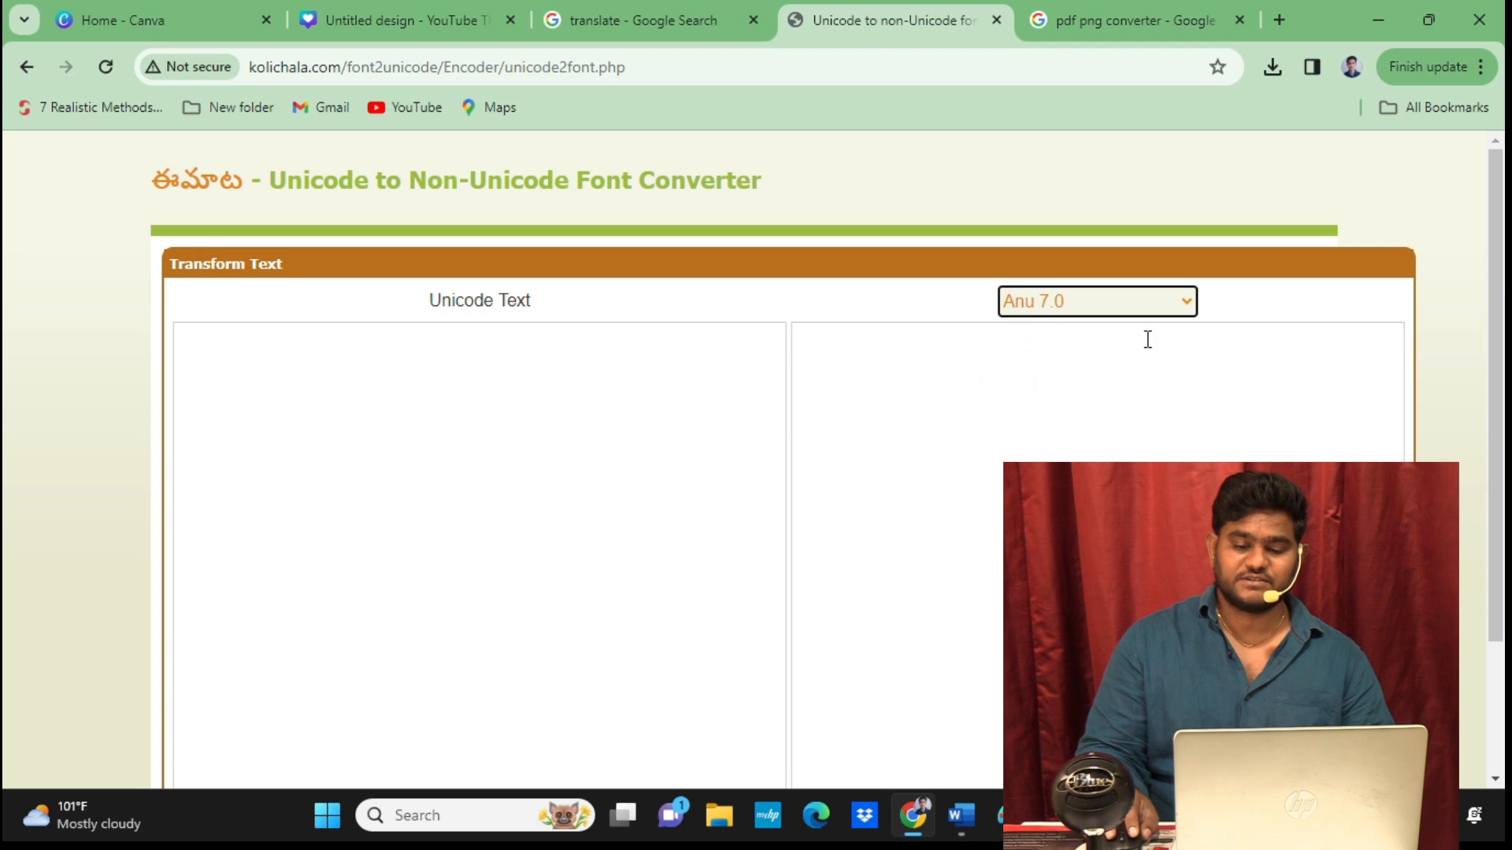
Paste the copied Telugu text into the converter as Unicode text, transform it and select the converted output.
scroll(1494, 291, "down", 1)
left_click(224, 276)
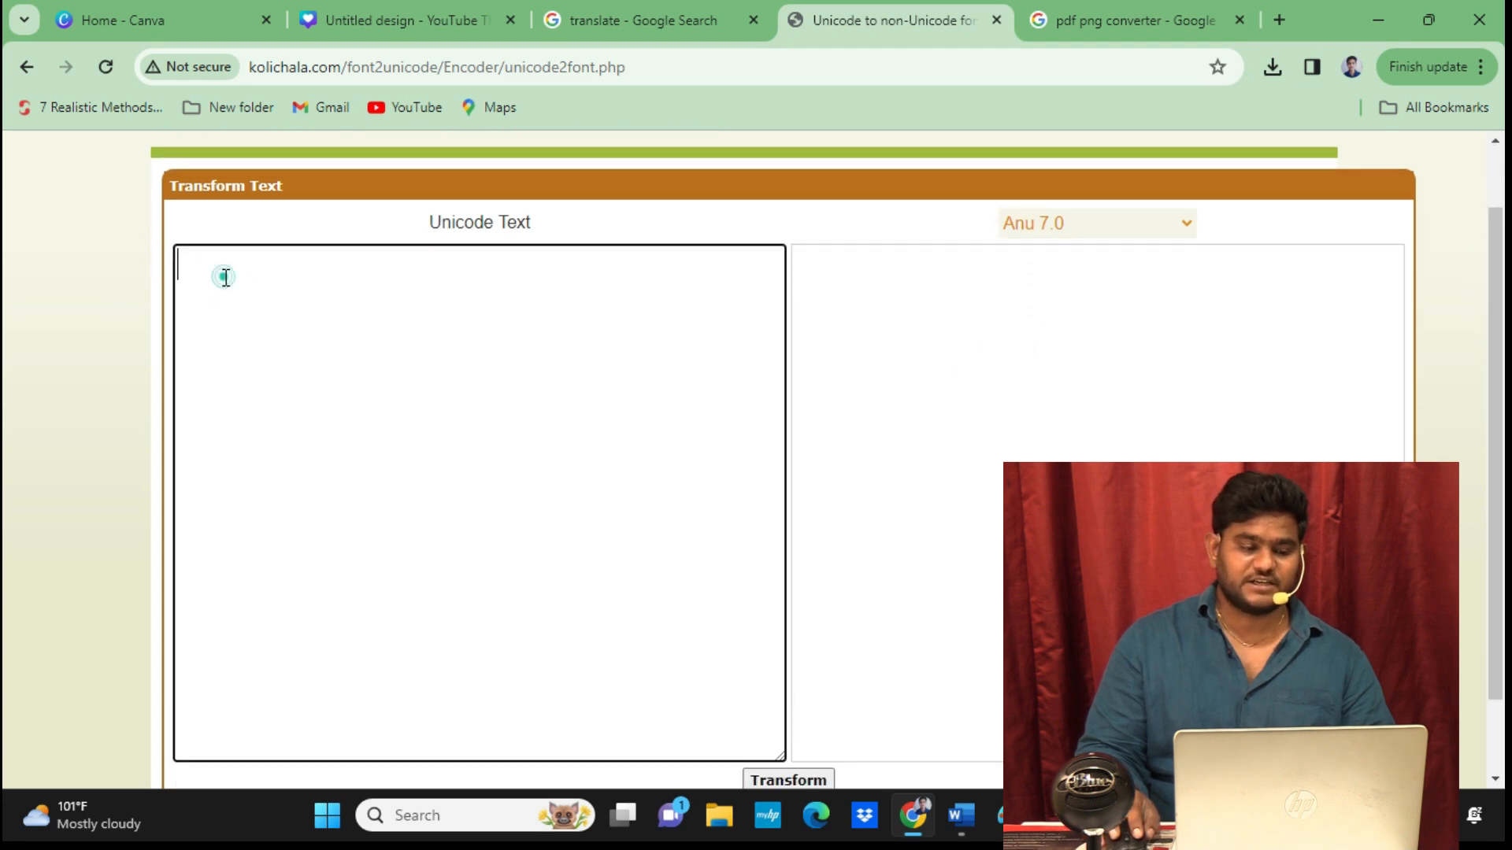
key("ctrl+v")
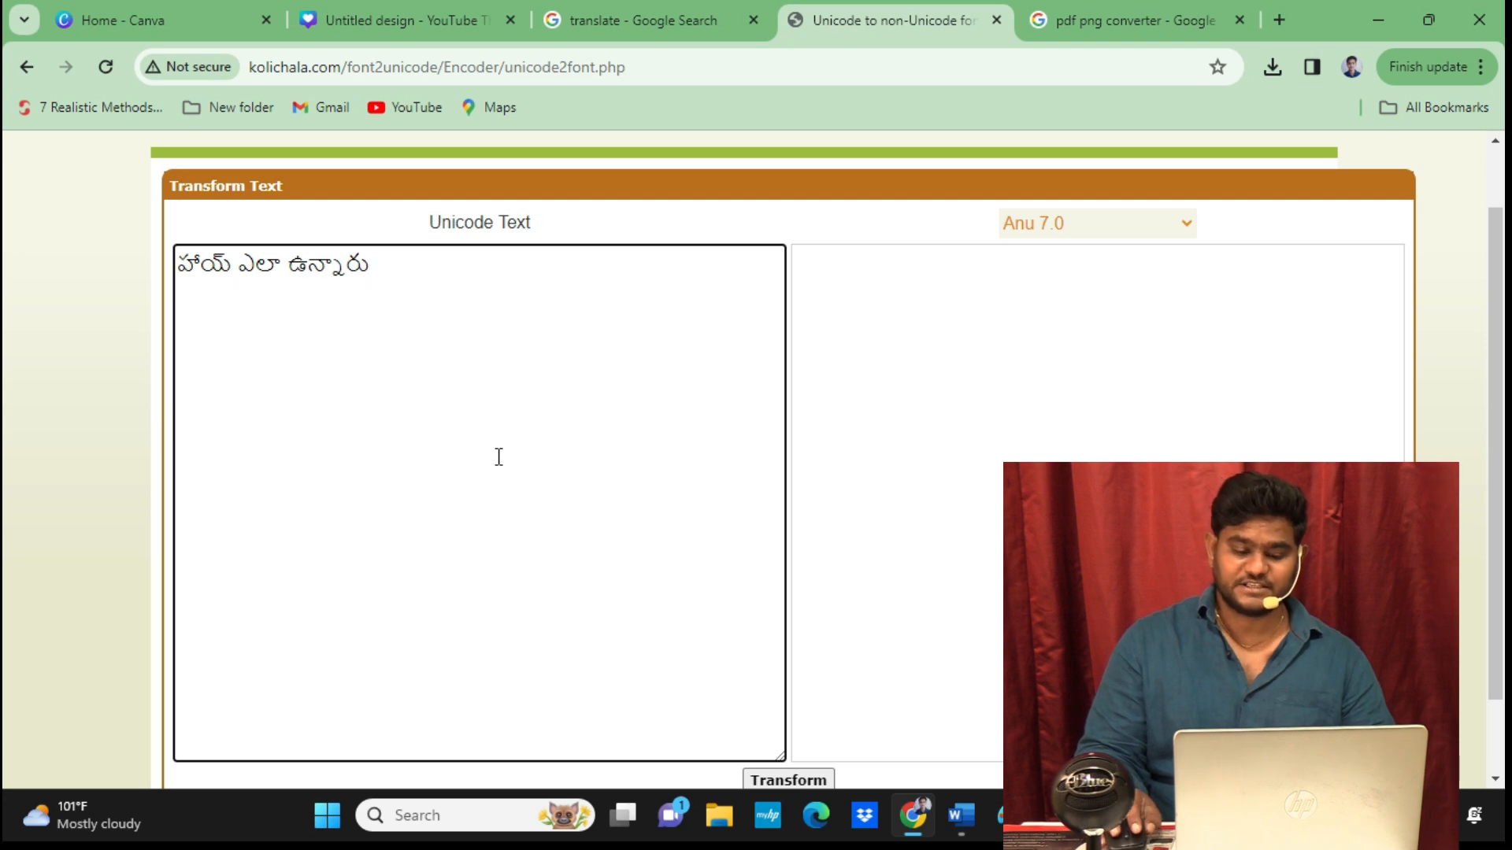
left_click(818, 776)
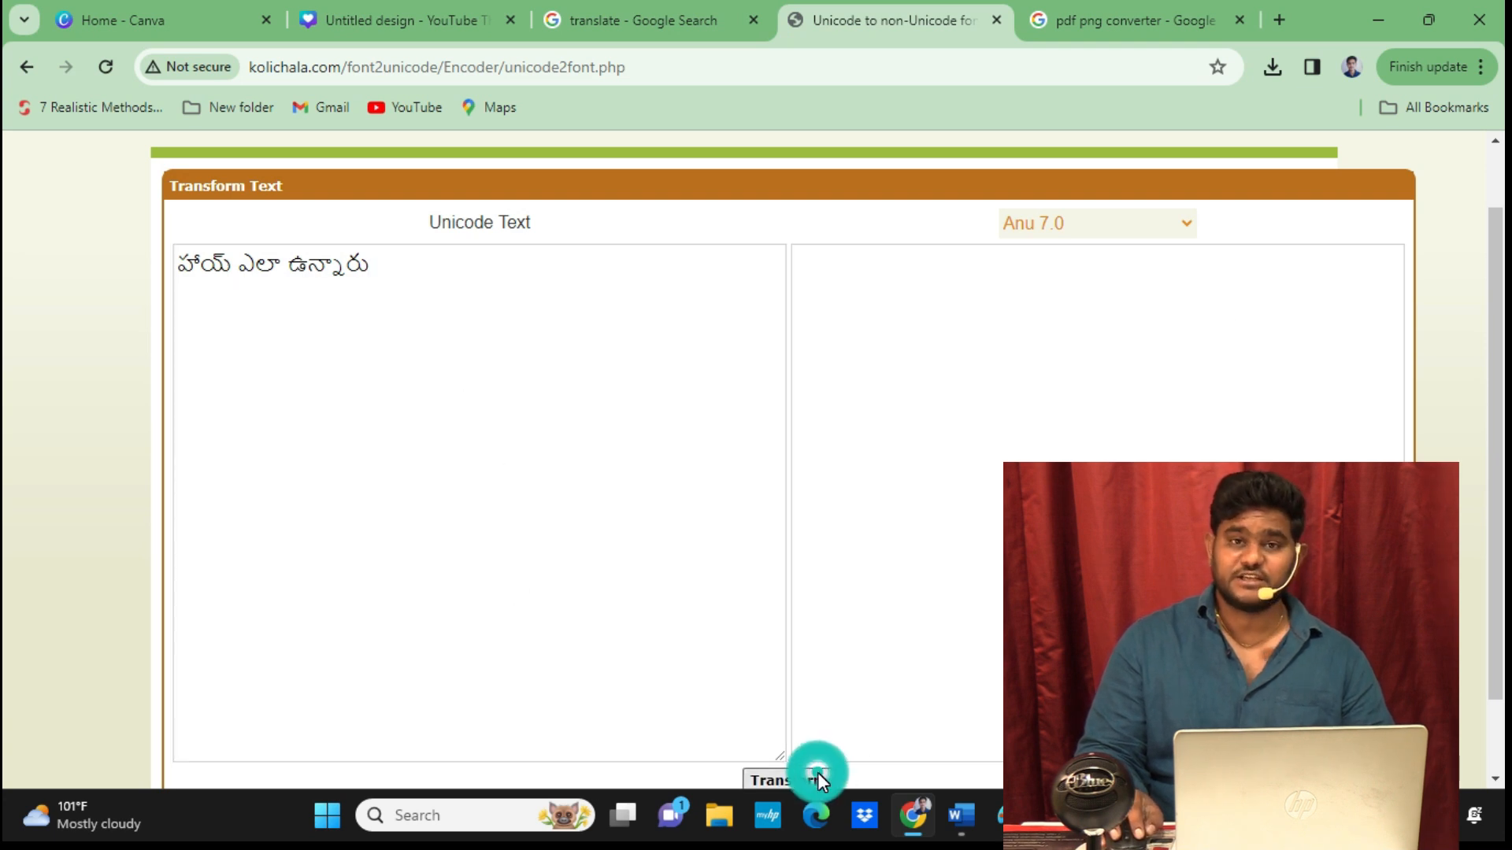
left_click_drag(1045, 272, 797, 288)
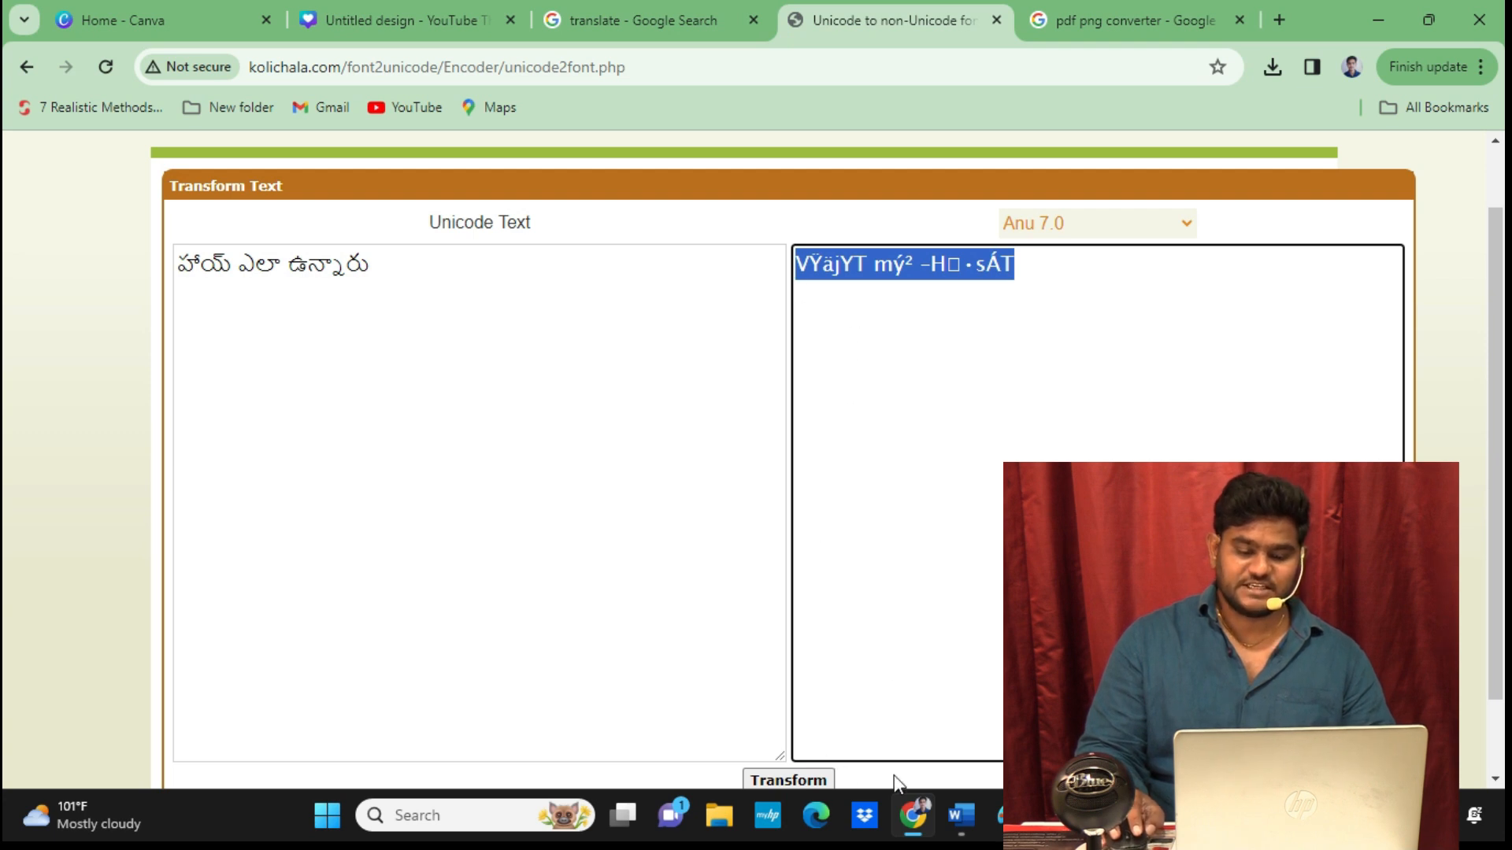
In File Explorer, open the Anu fonts folder inside "anu fonts 85" on the Desktop.
mouse_move(959, 825)
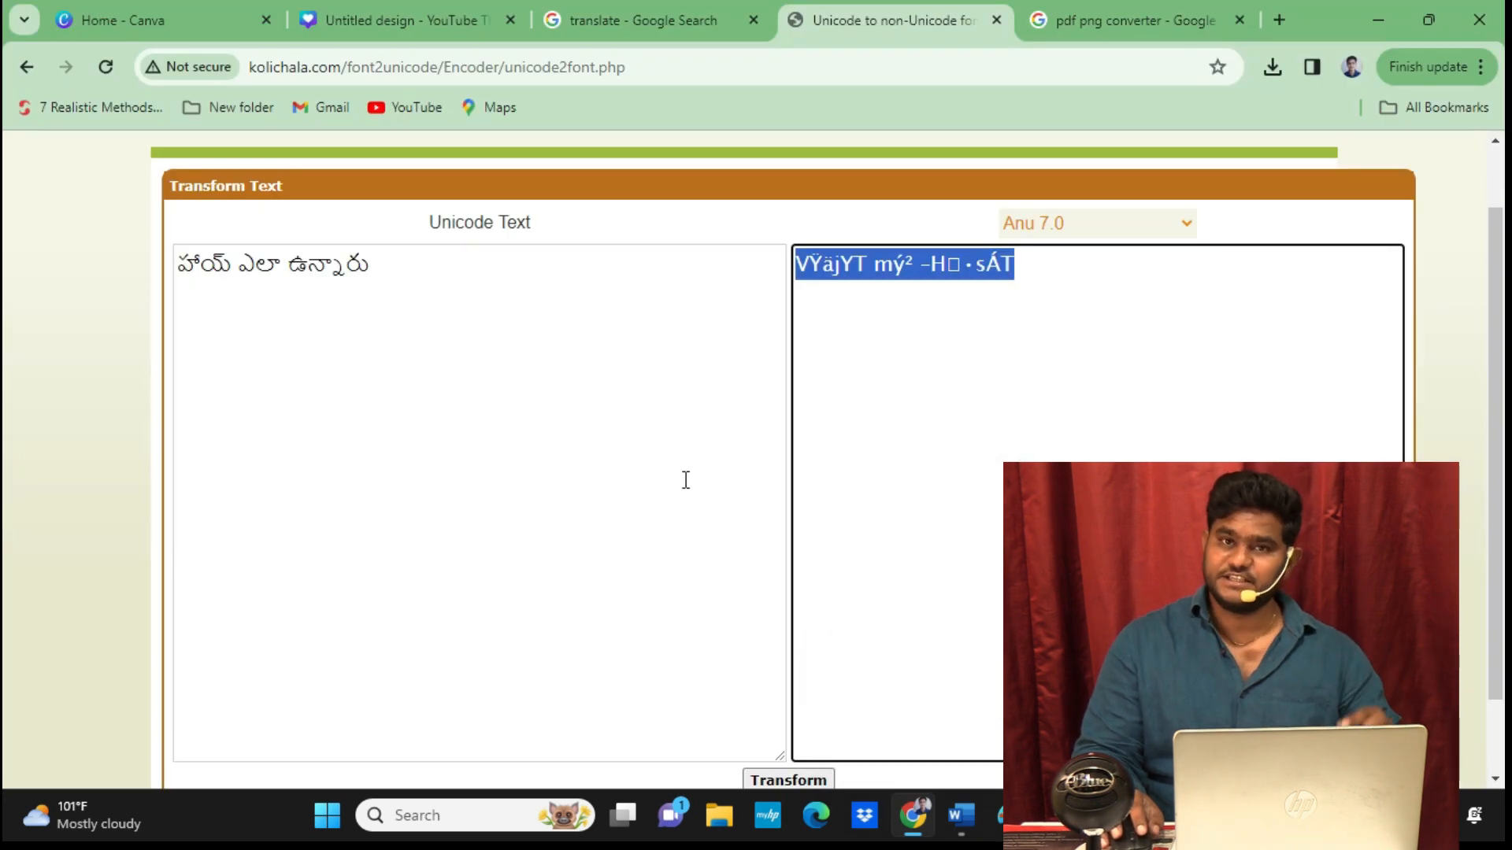
left_click(719, 815)
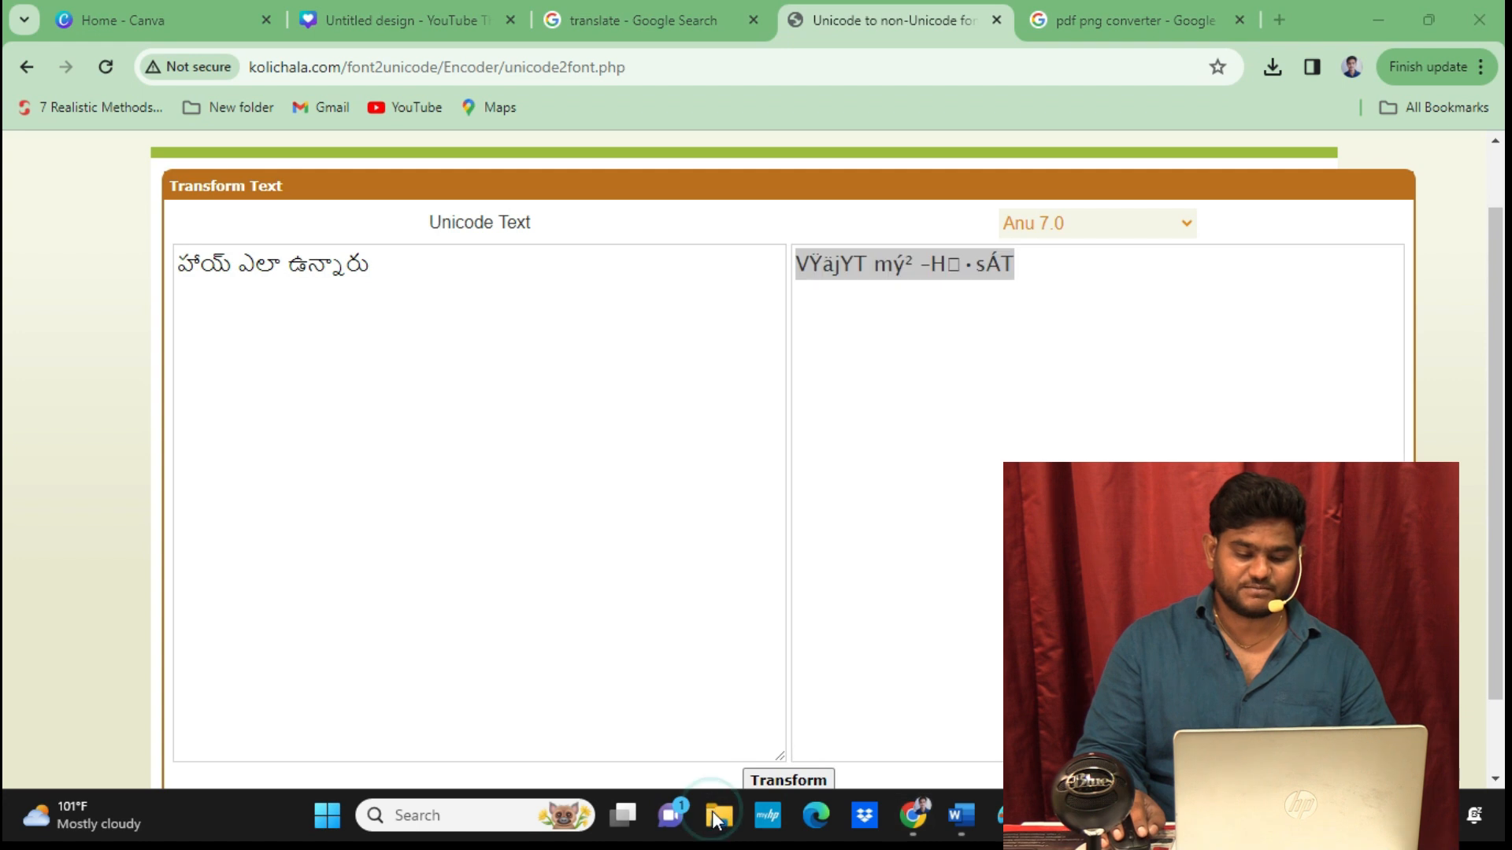
left_click(118, 319)
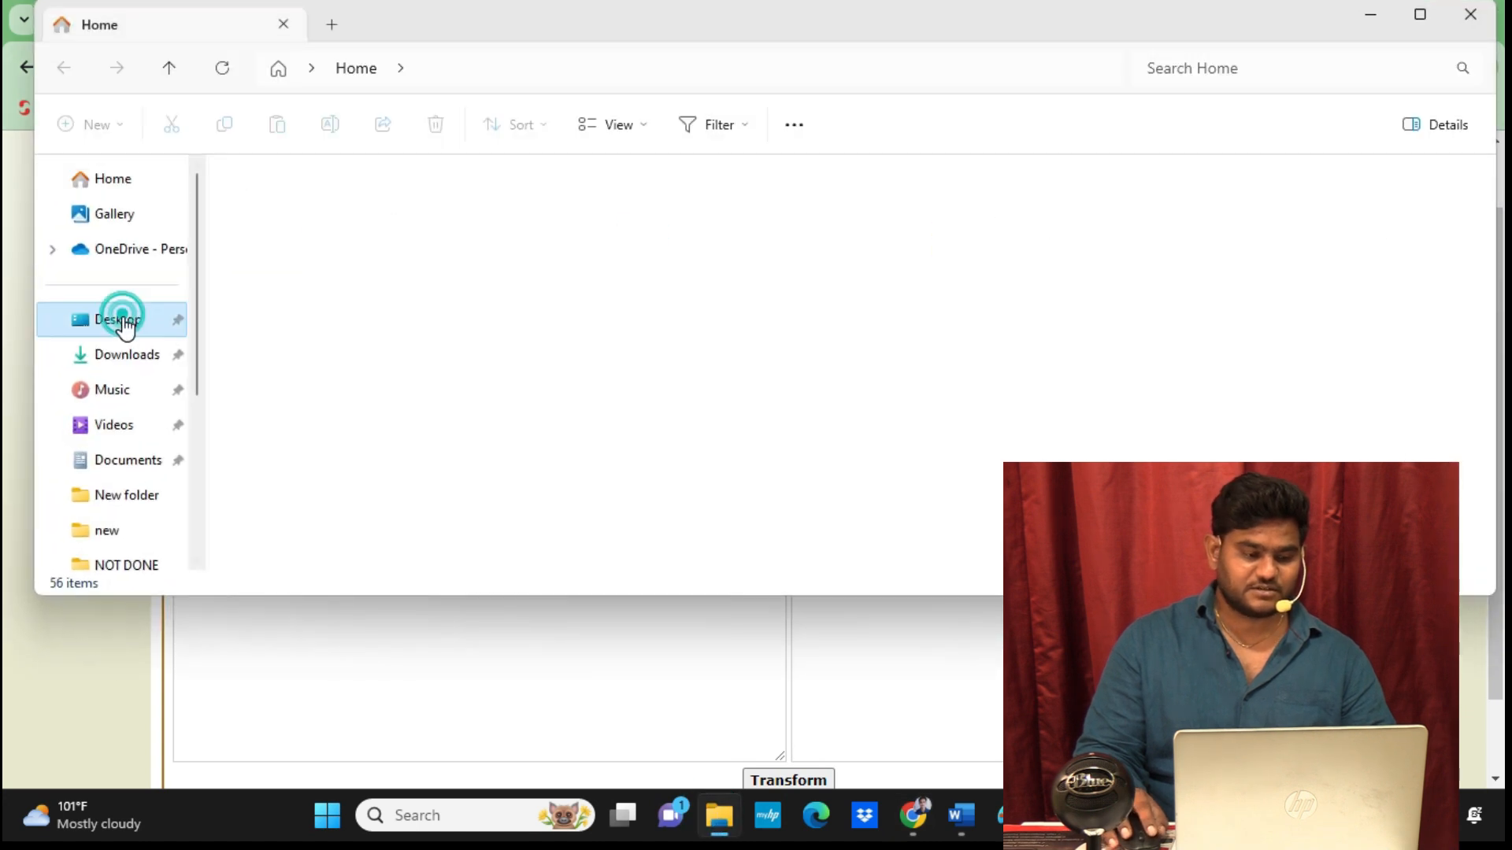
double_click(285, 259)
double_click(286, 201)
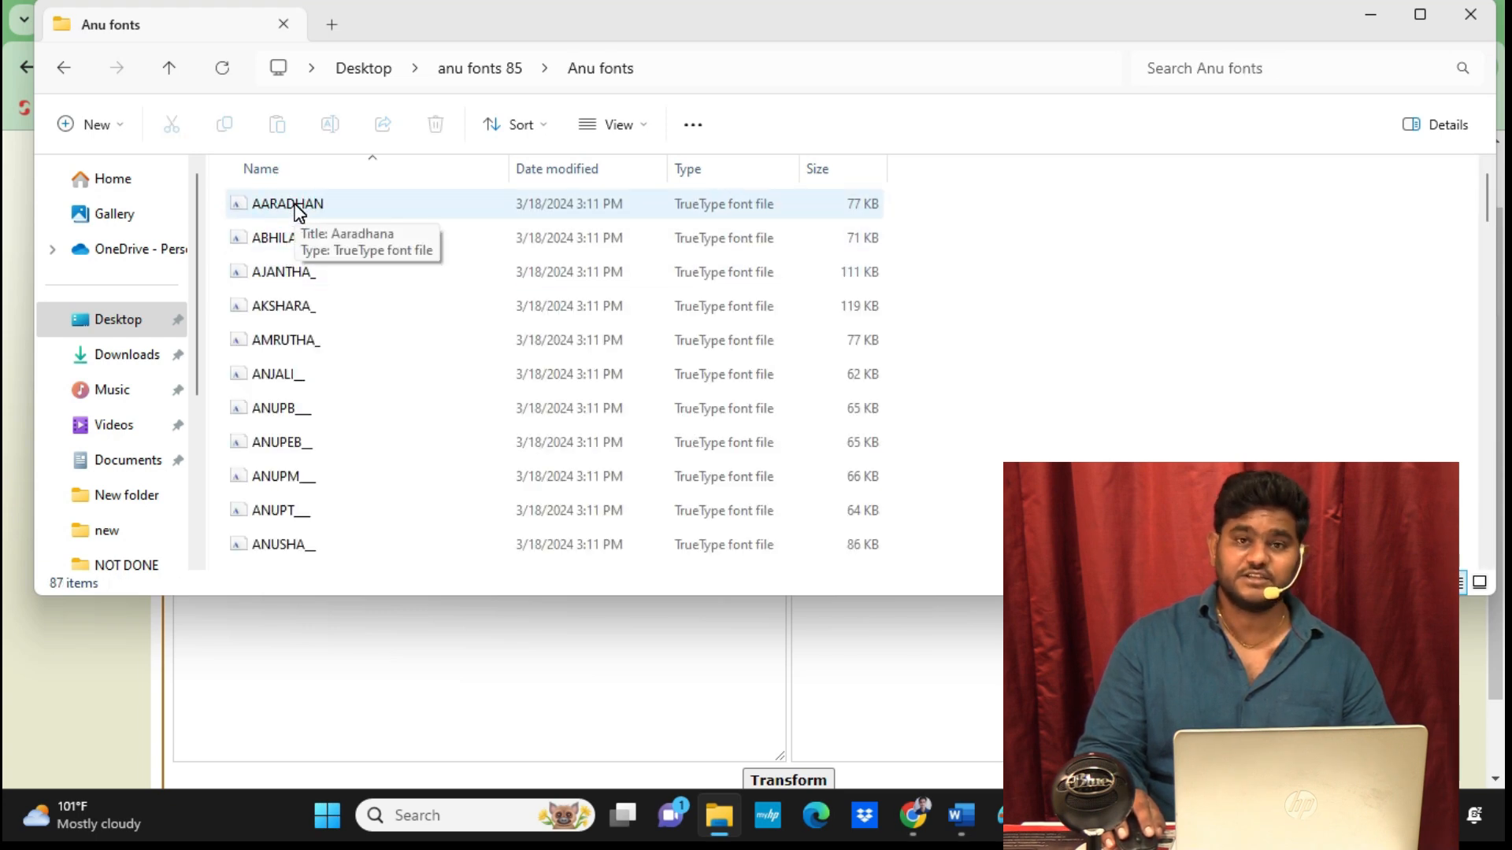
Try to install the AARADHAN font file, decline replacing the existing font, stop the installation and close the font preview.
double_click(298, 208)
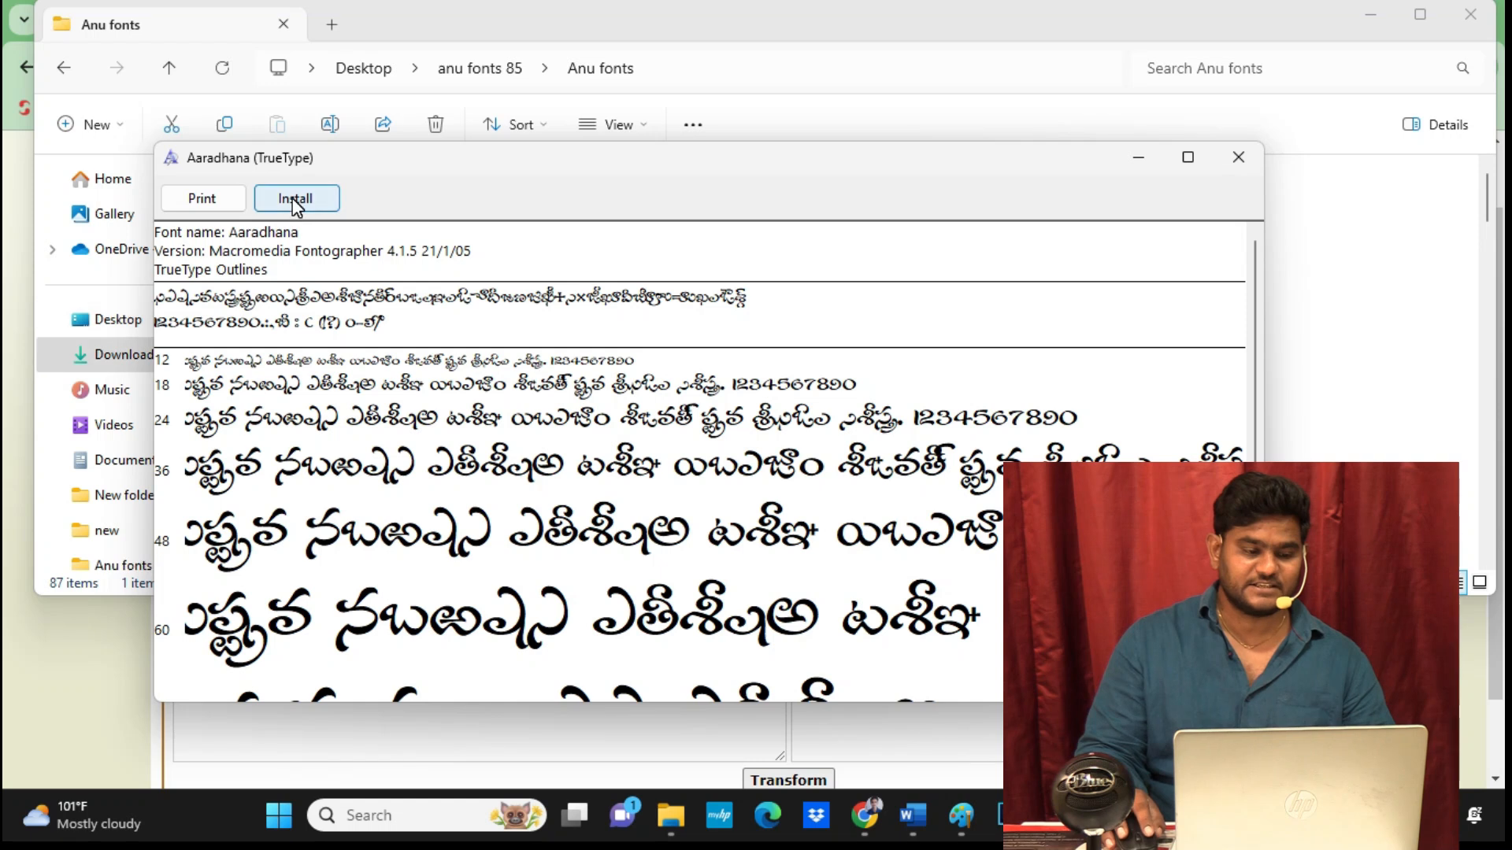
left_click(295, 201)
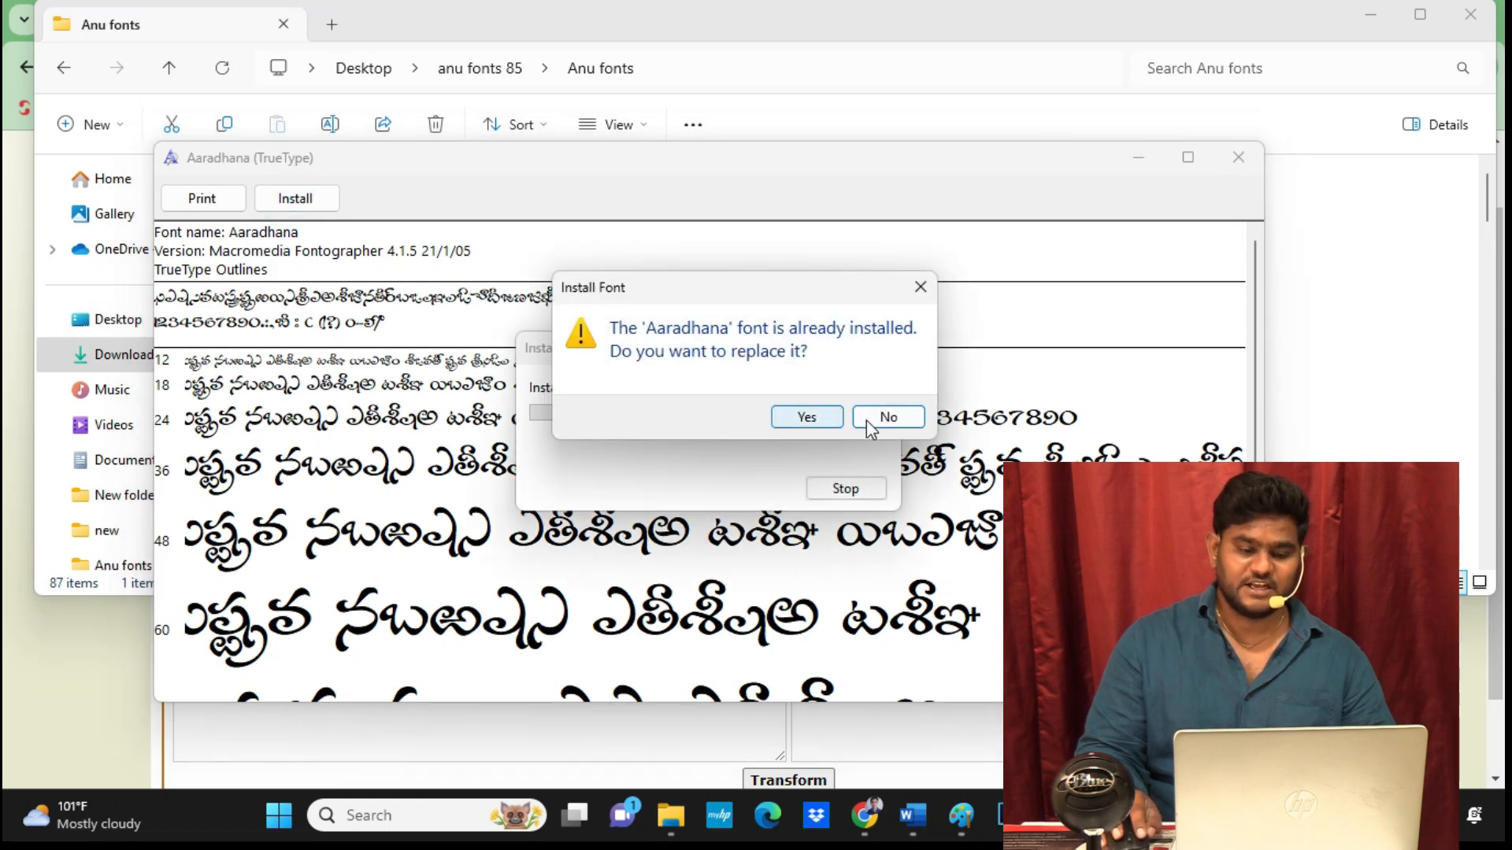
left_click(871, 420)
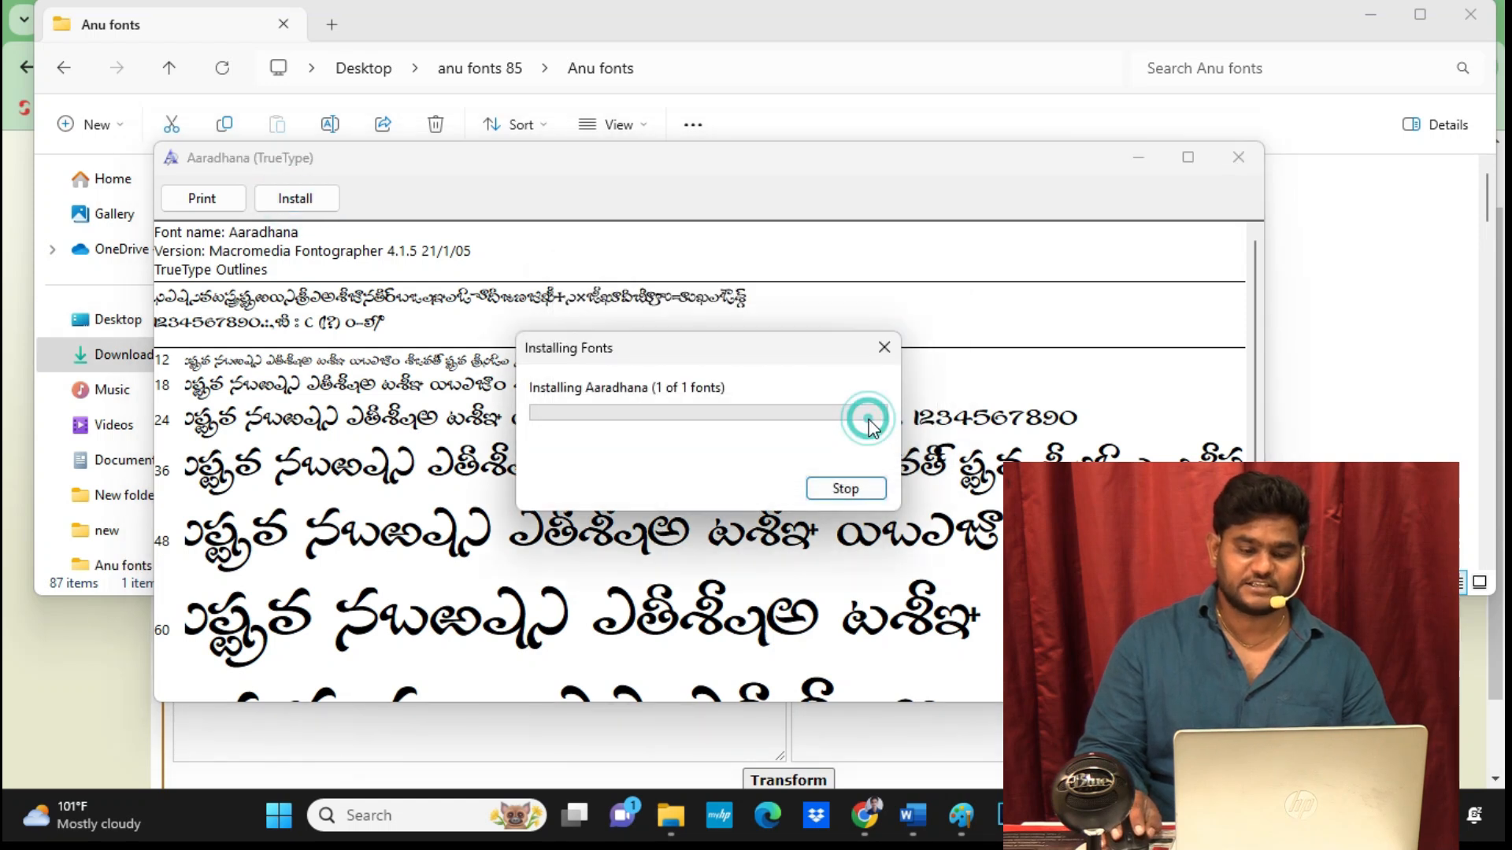
left_click(845, 491)
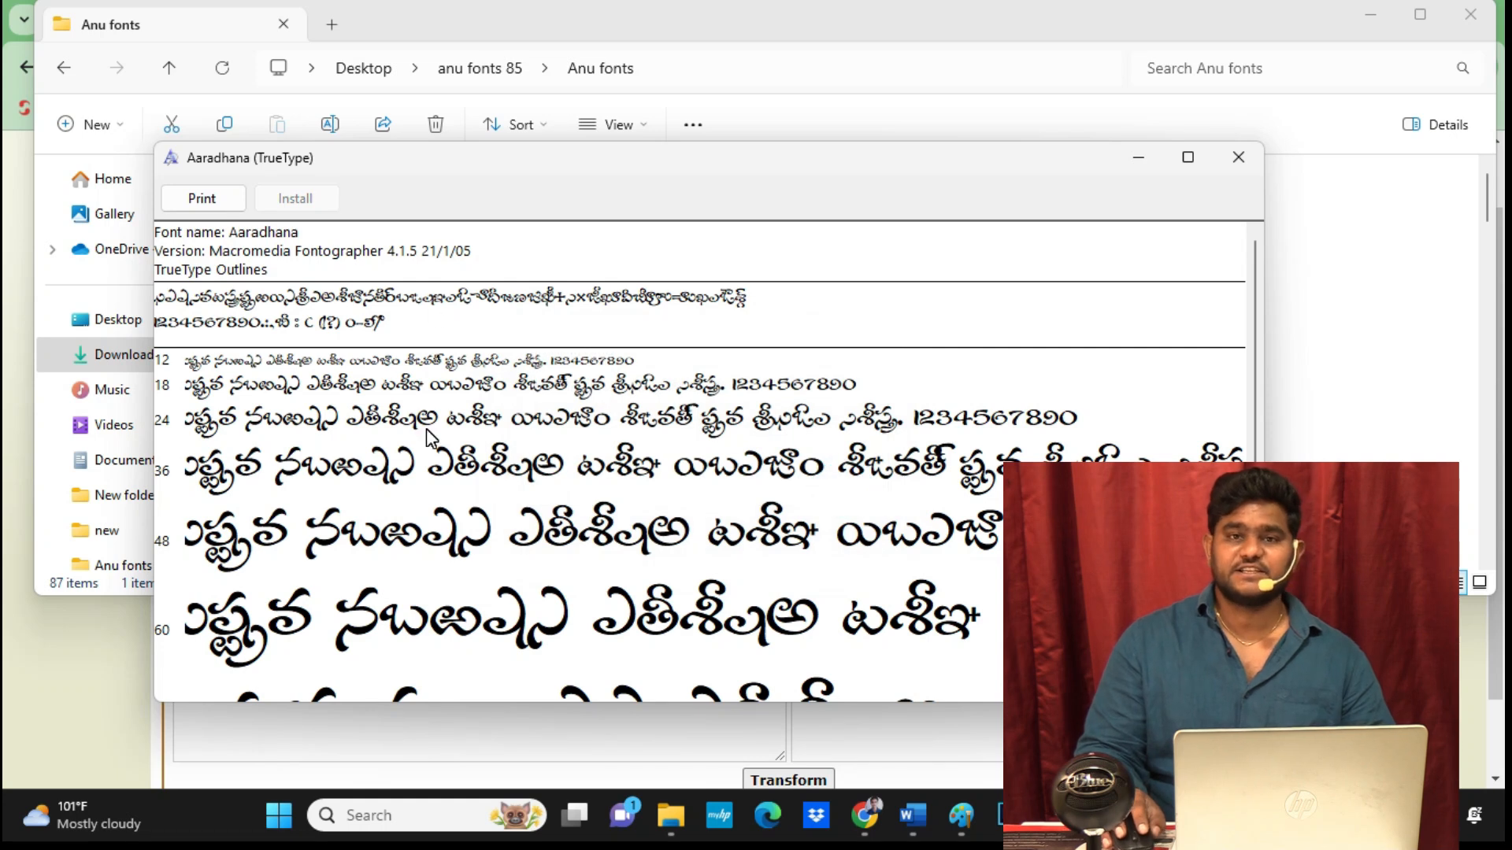
left_click(1239, 158)
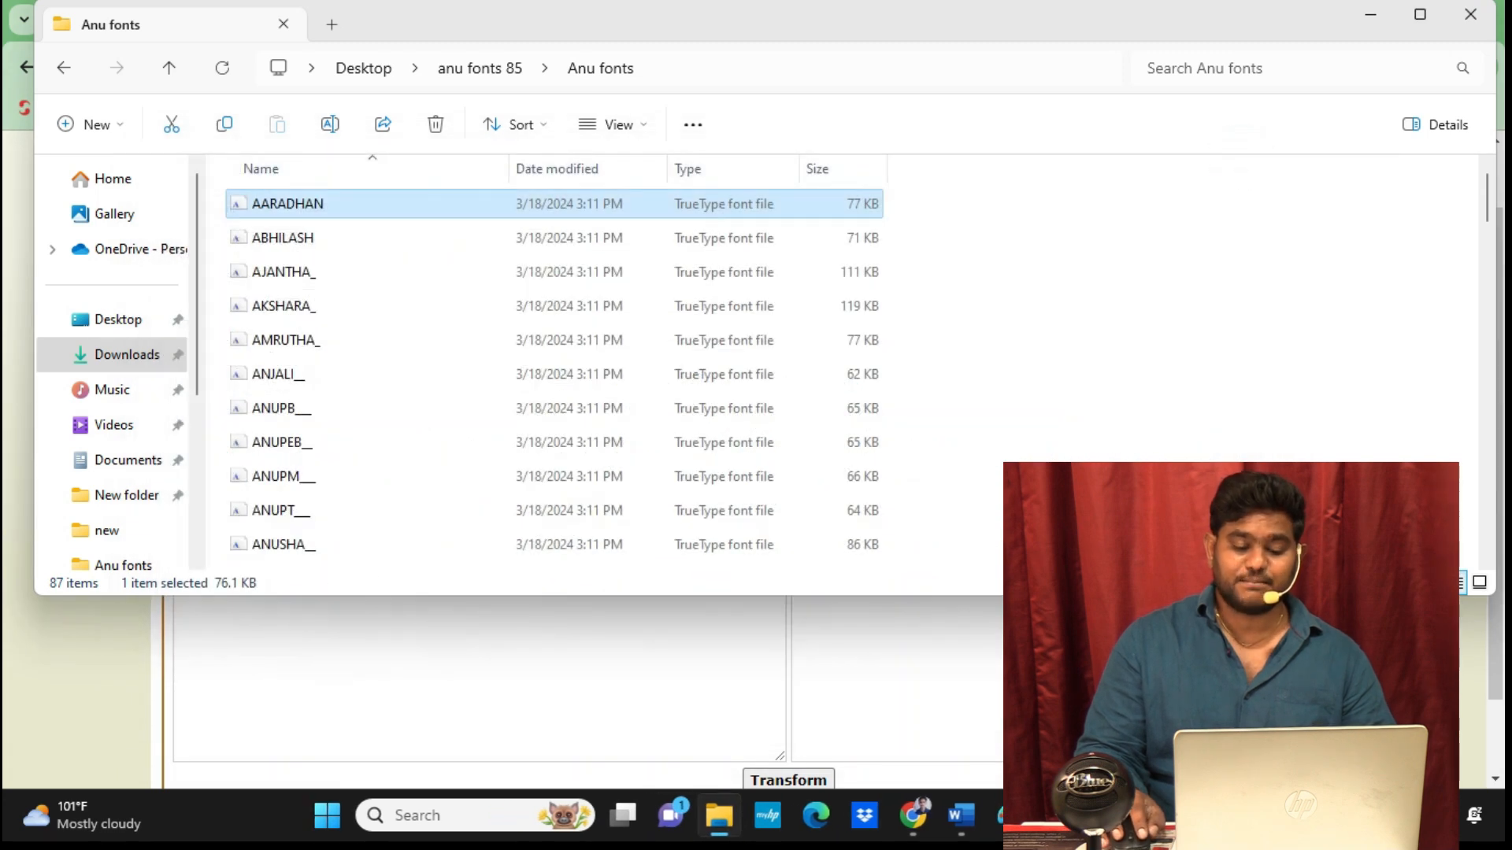
Switch to the Word document and replace its Telugu line with the converted Anu 7.0 text.
left_click(957, 823)
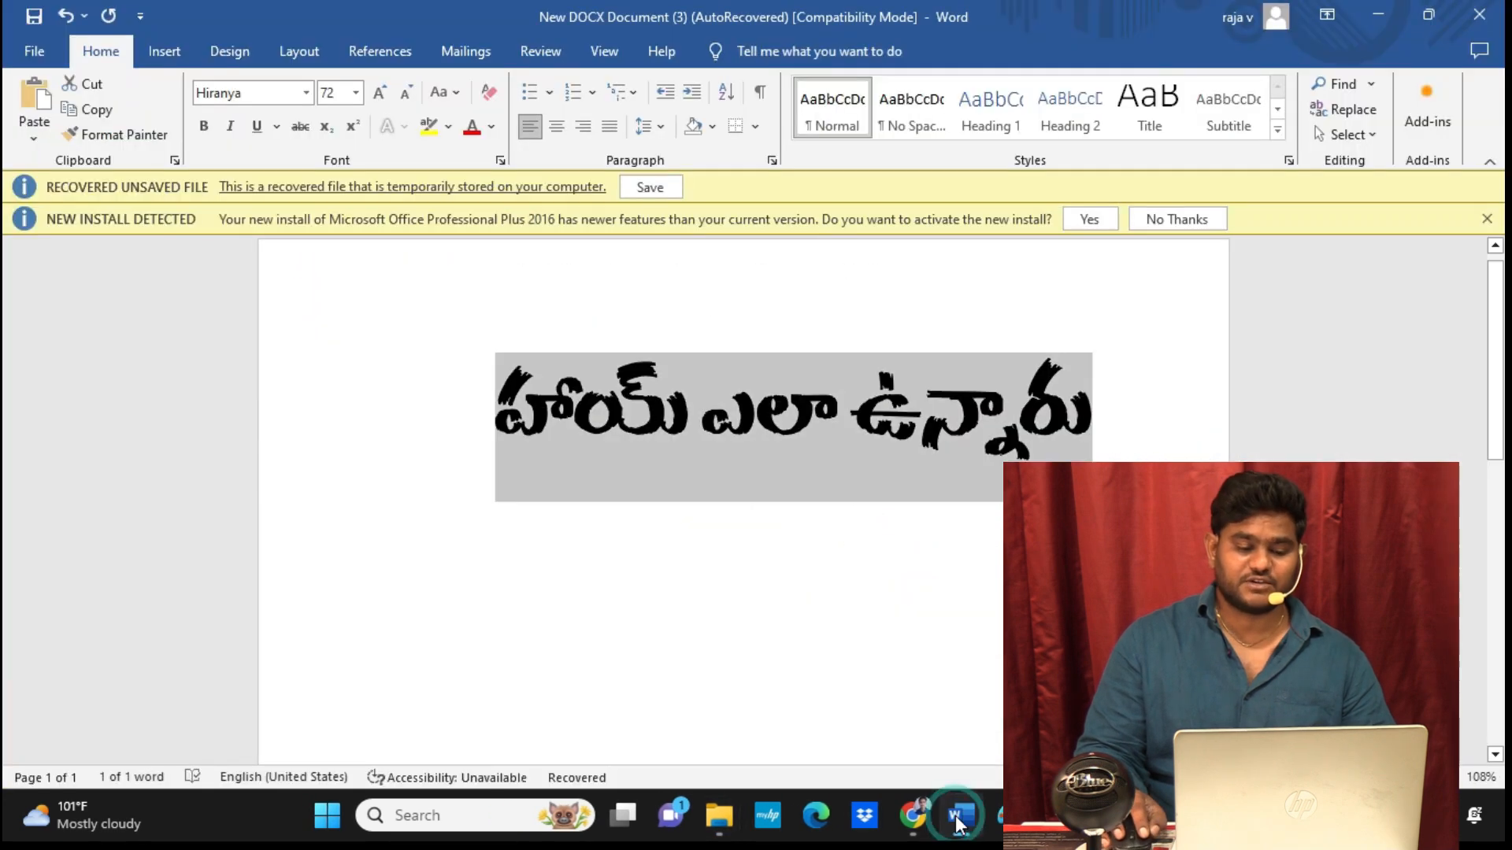
triple_click(639, 425)
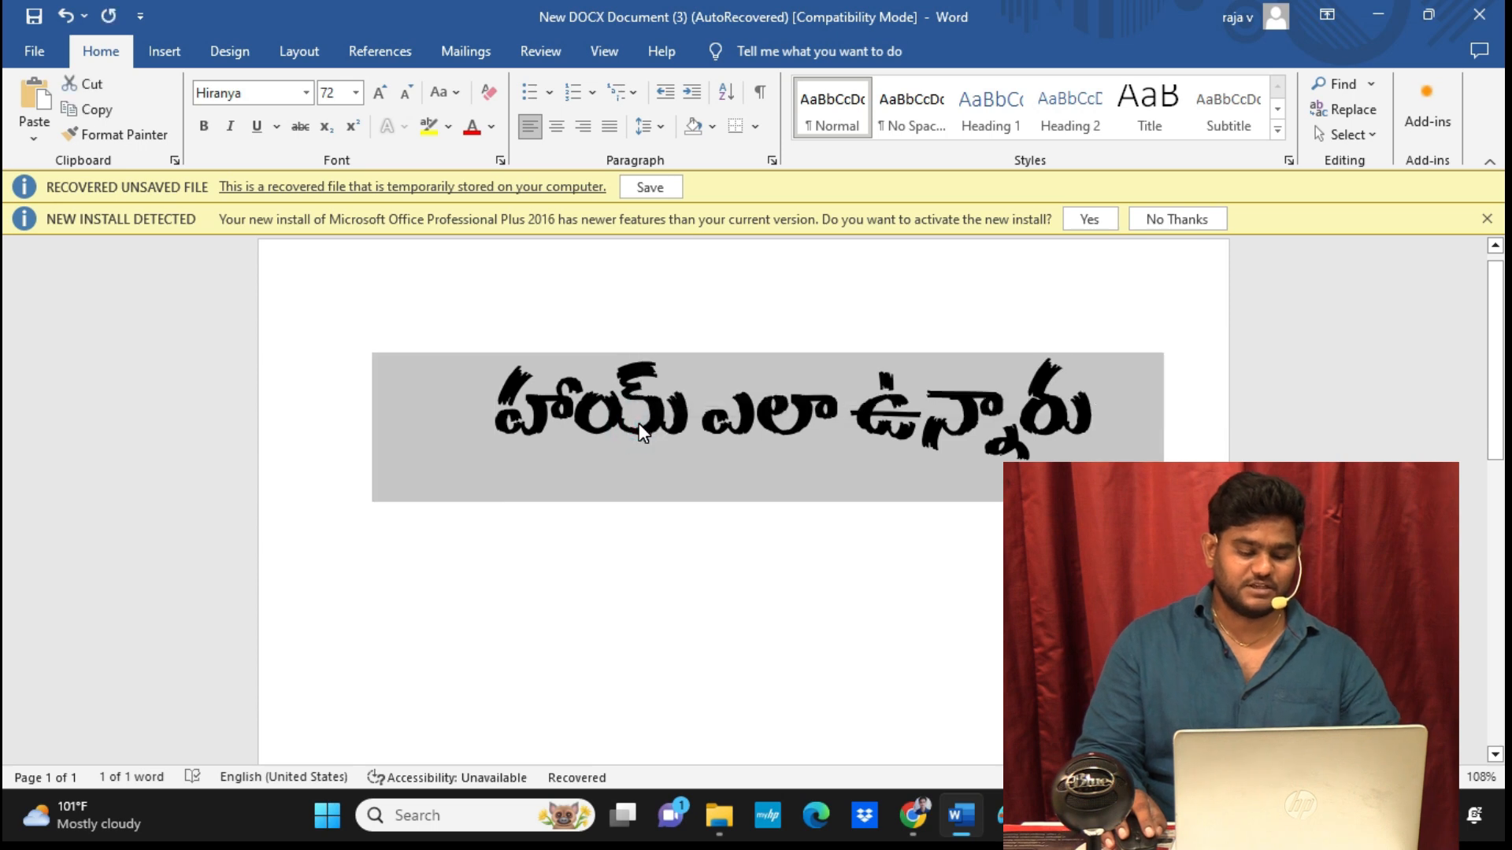
key("ctrl+v")
Apply the Calibri Light heading font to the pasted text line.
left_click(260, 93)
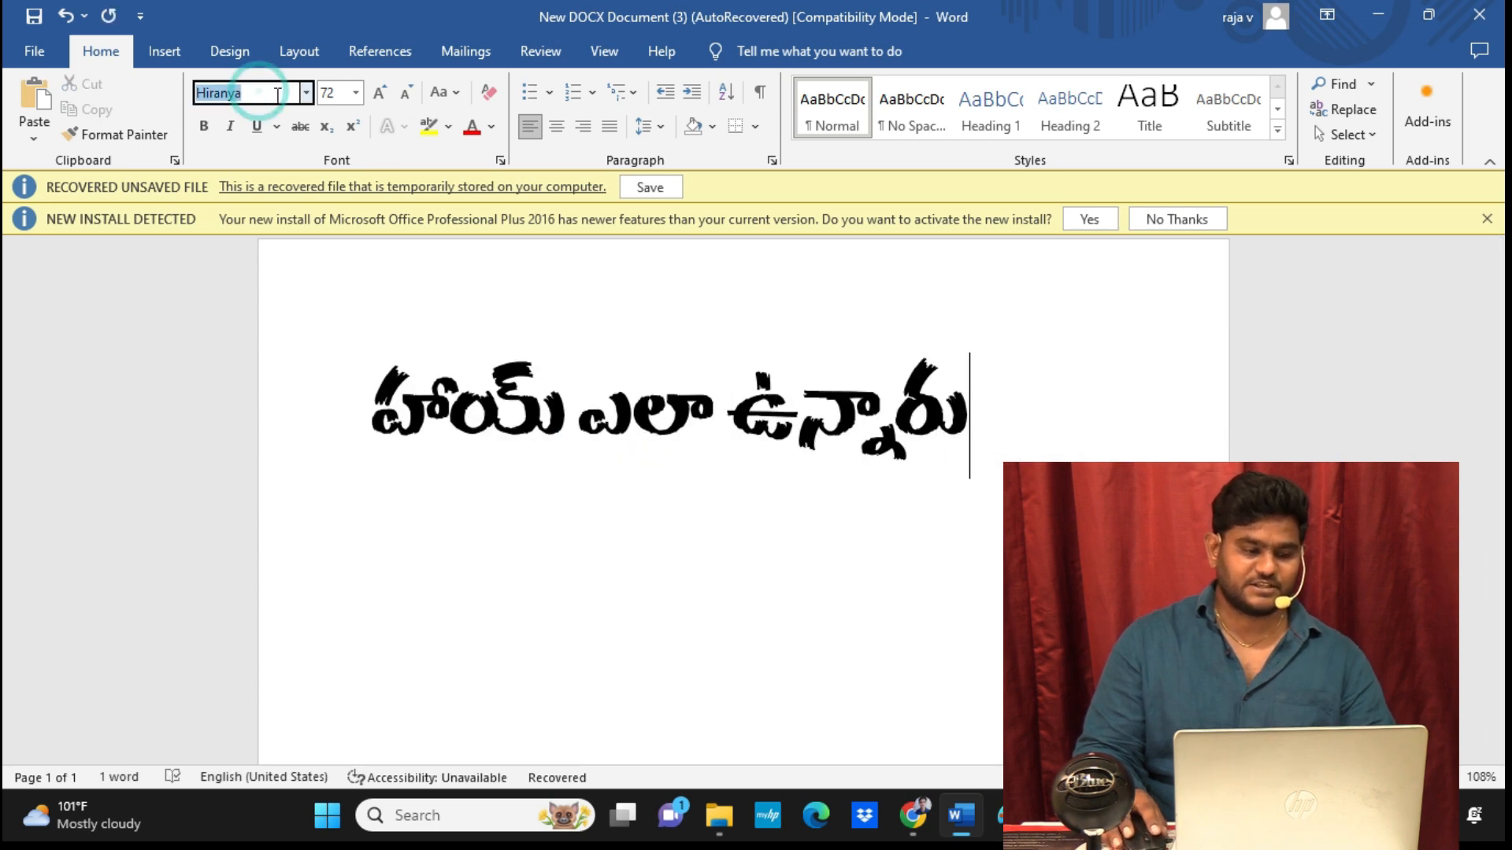
left_click(306, 93)
left_click(288, 146)
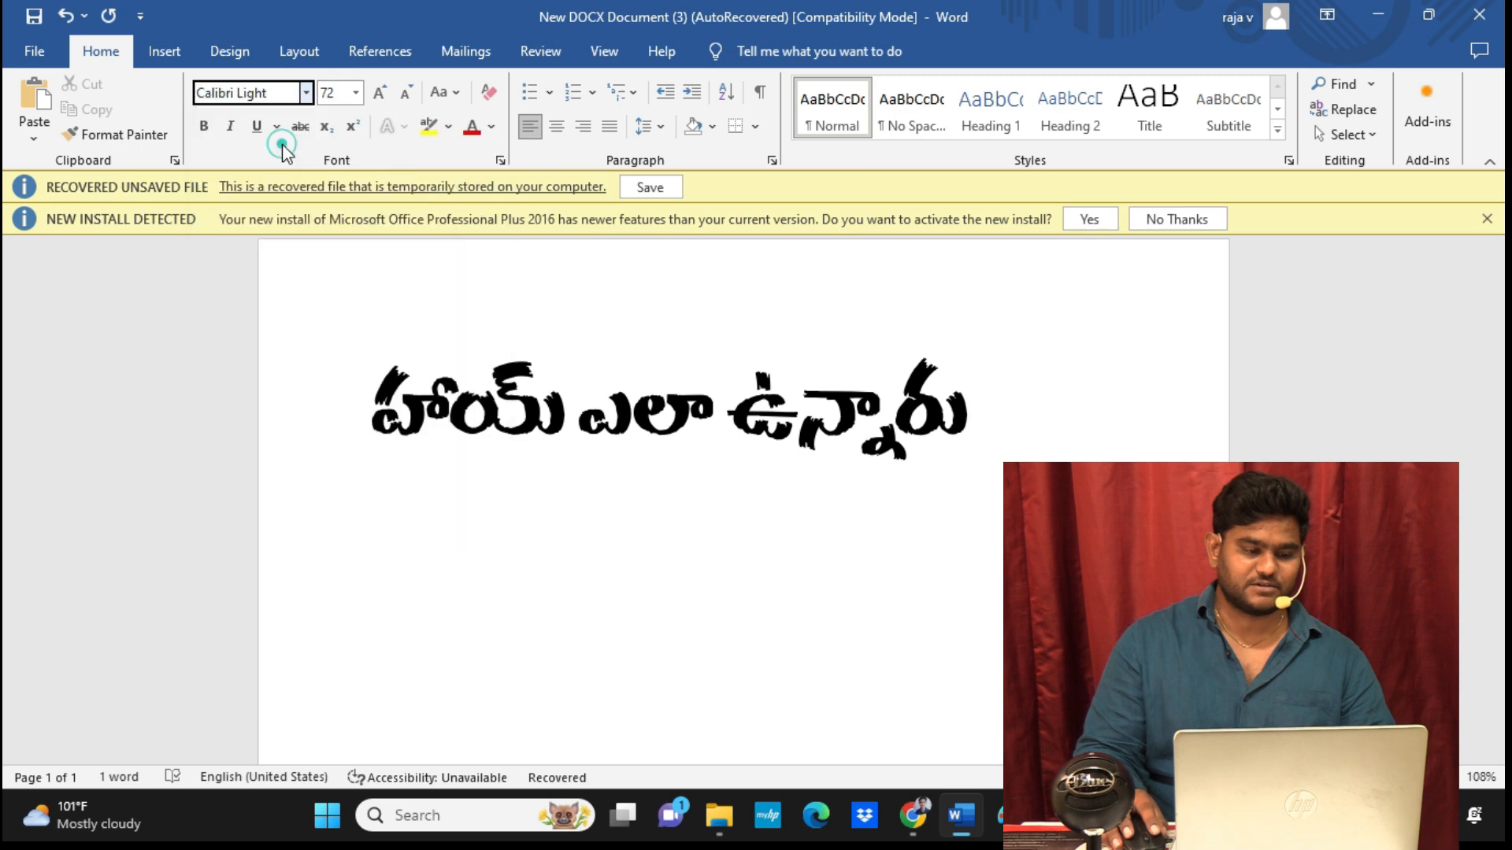
triple_click(483, 411)
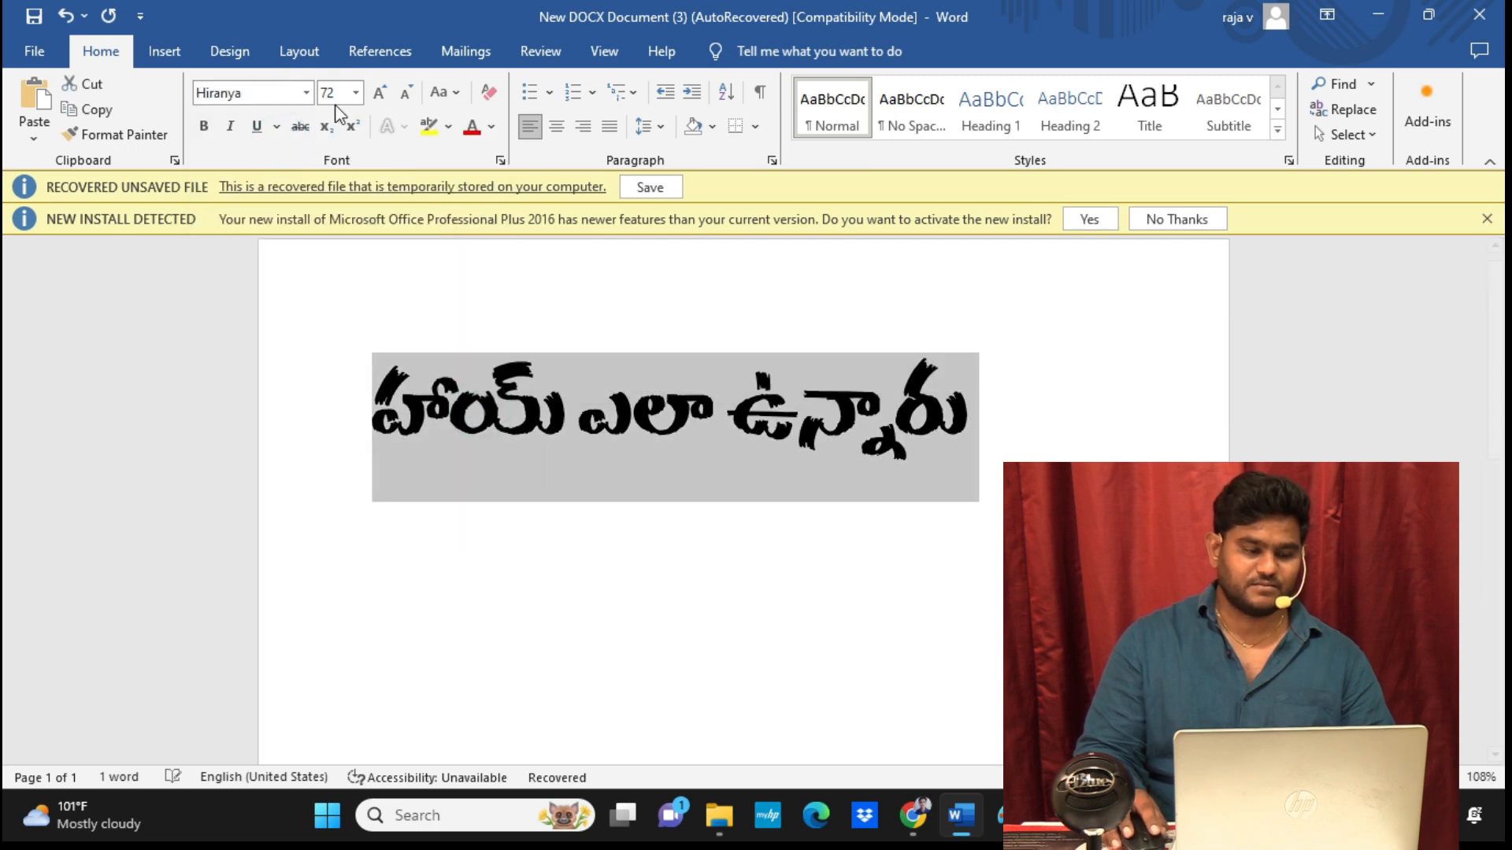
left_click(307, 93)
left_click(280, 148)
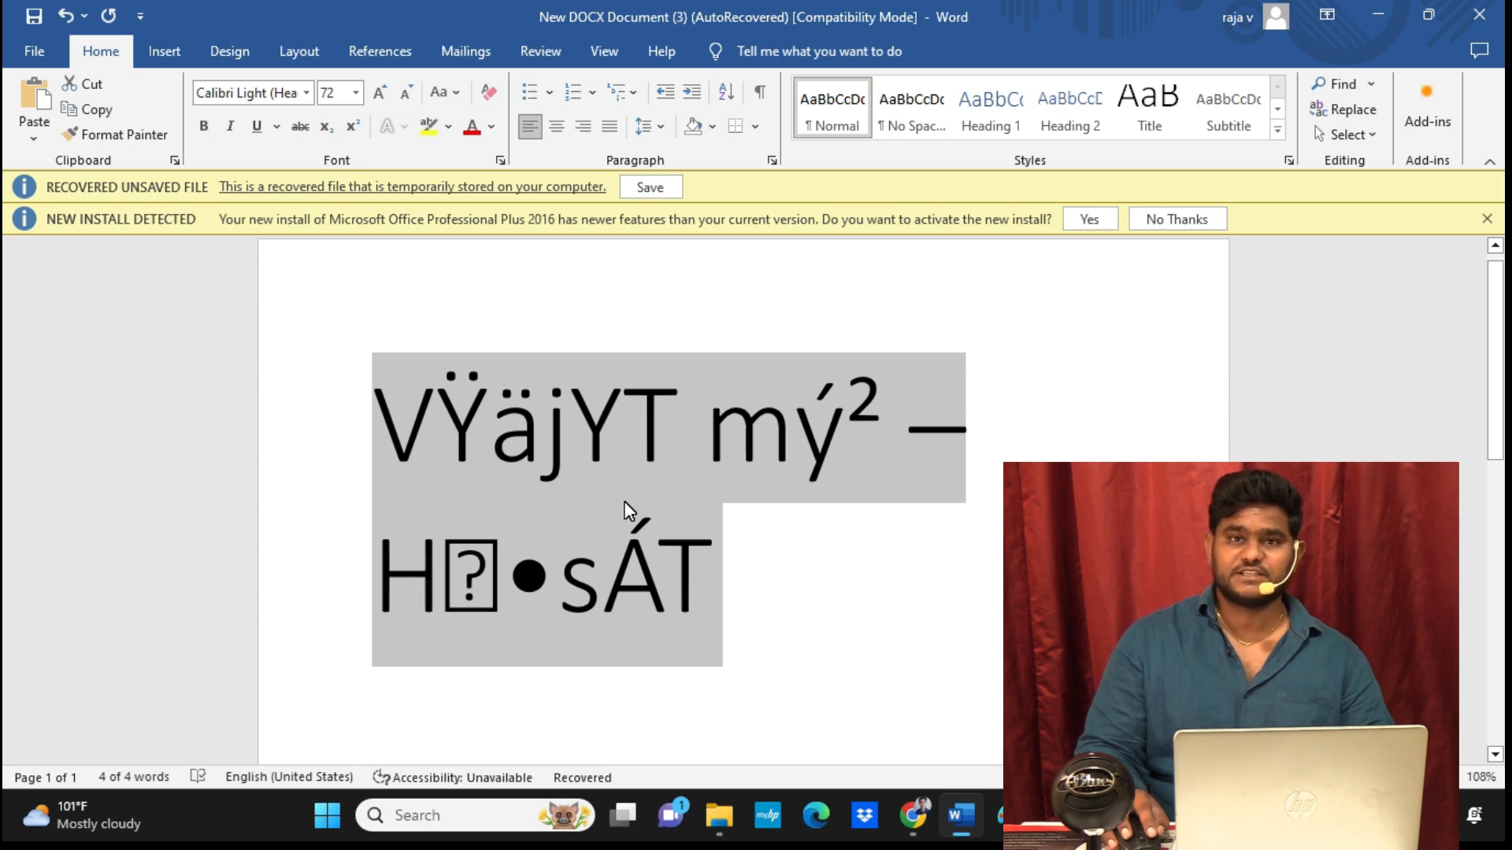
Change the font of the pasted text to Mohini and insert blank space before it.
left_click(307, 93)
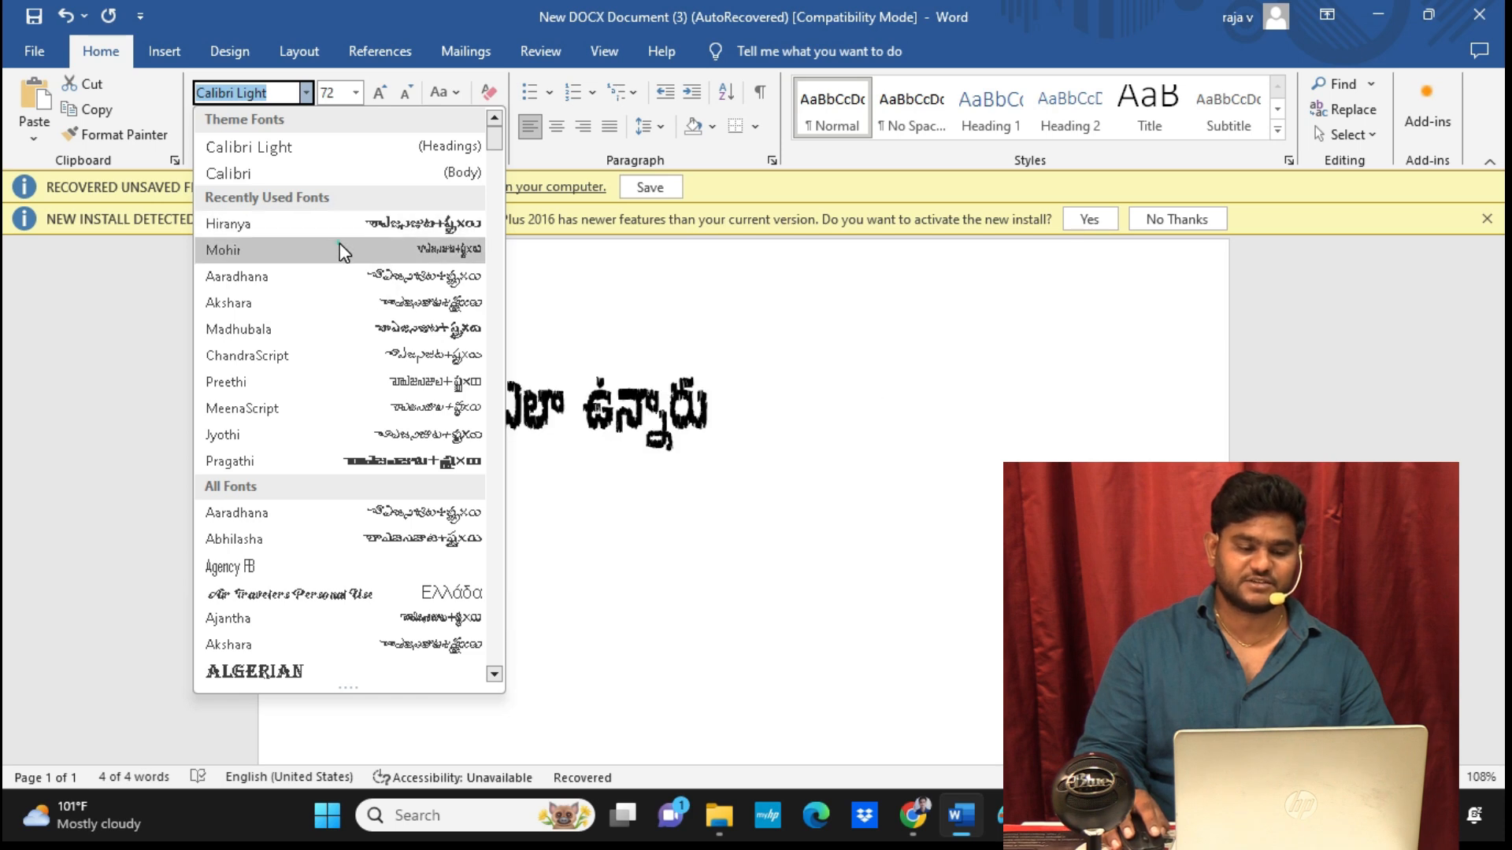
left_click(340, 250)
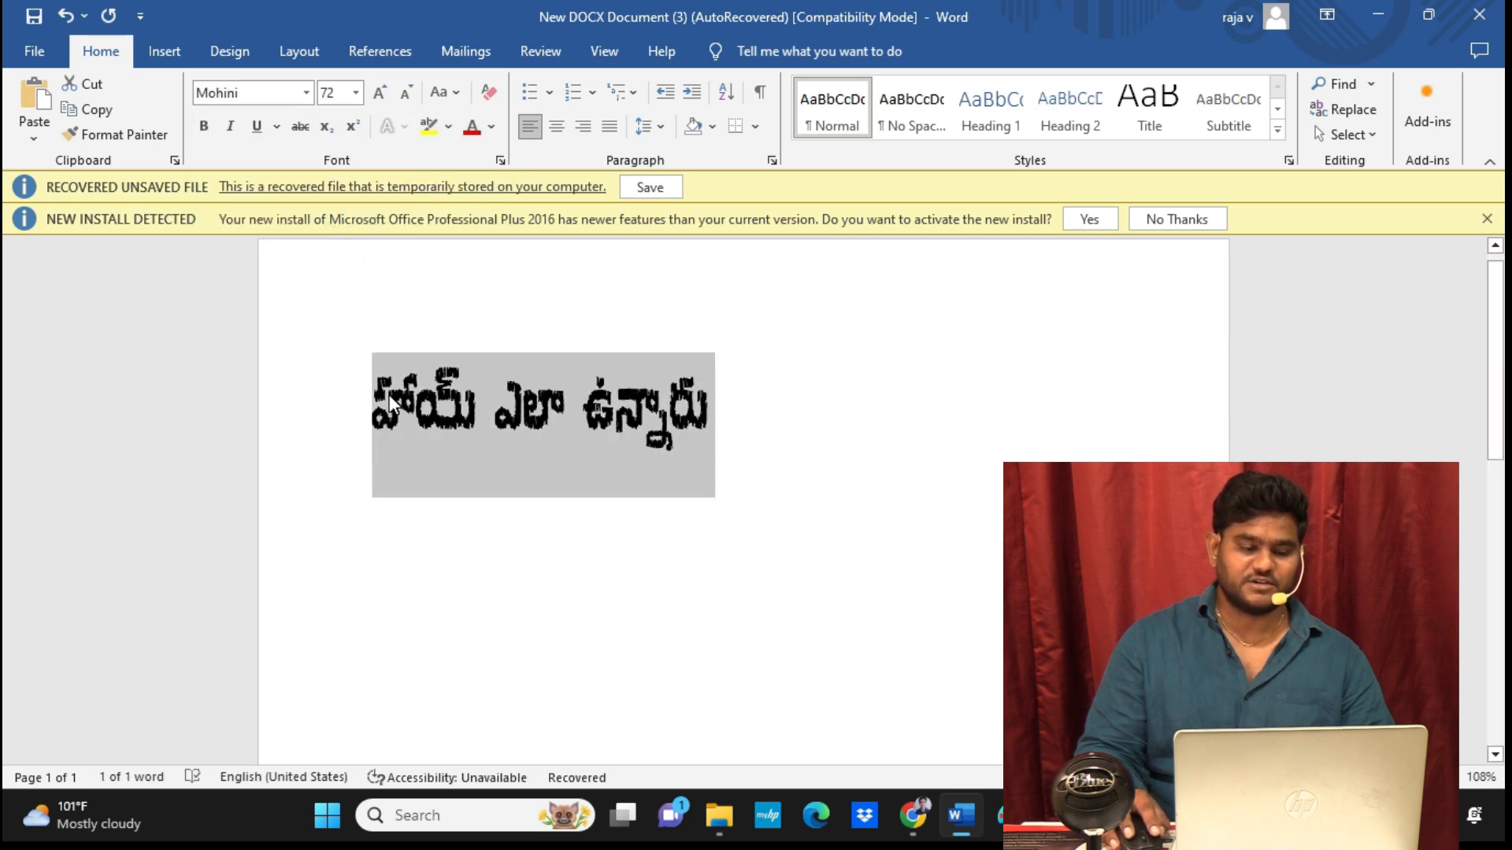
left_click(306, 93)
left_click(305, 97)
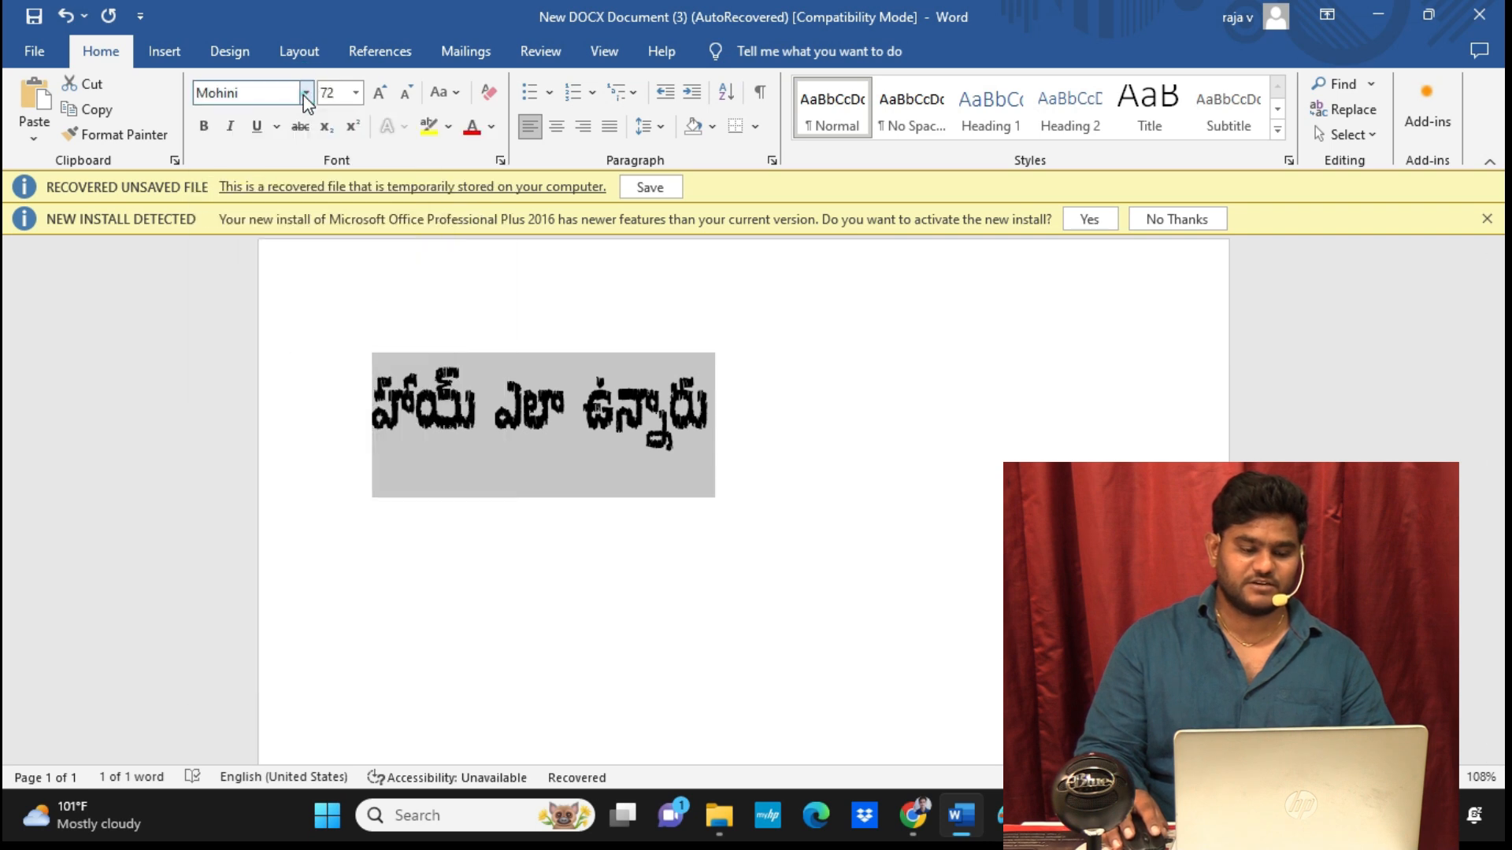
left_click(365, 405)
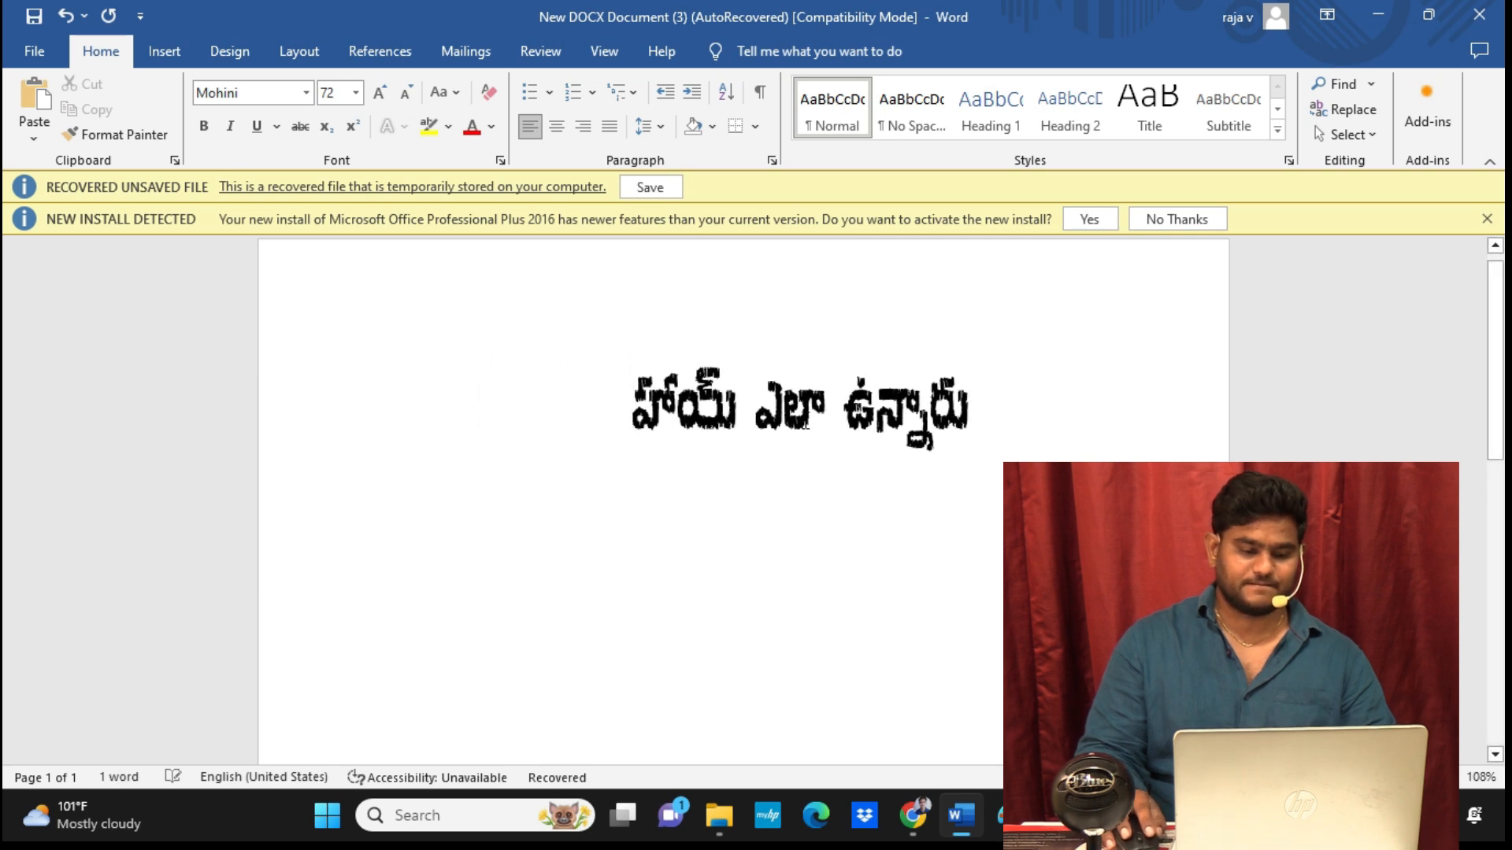
Select all the text in the document and set its font to Hiranya.
key("ctrl+a")
left_click(305, 92)
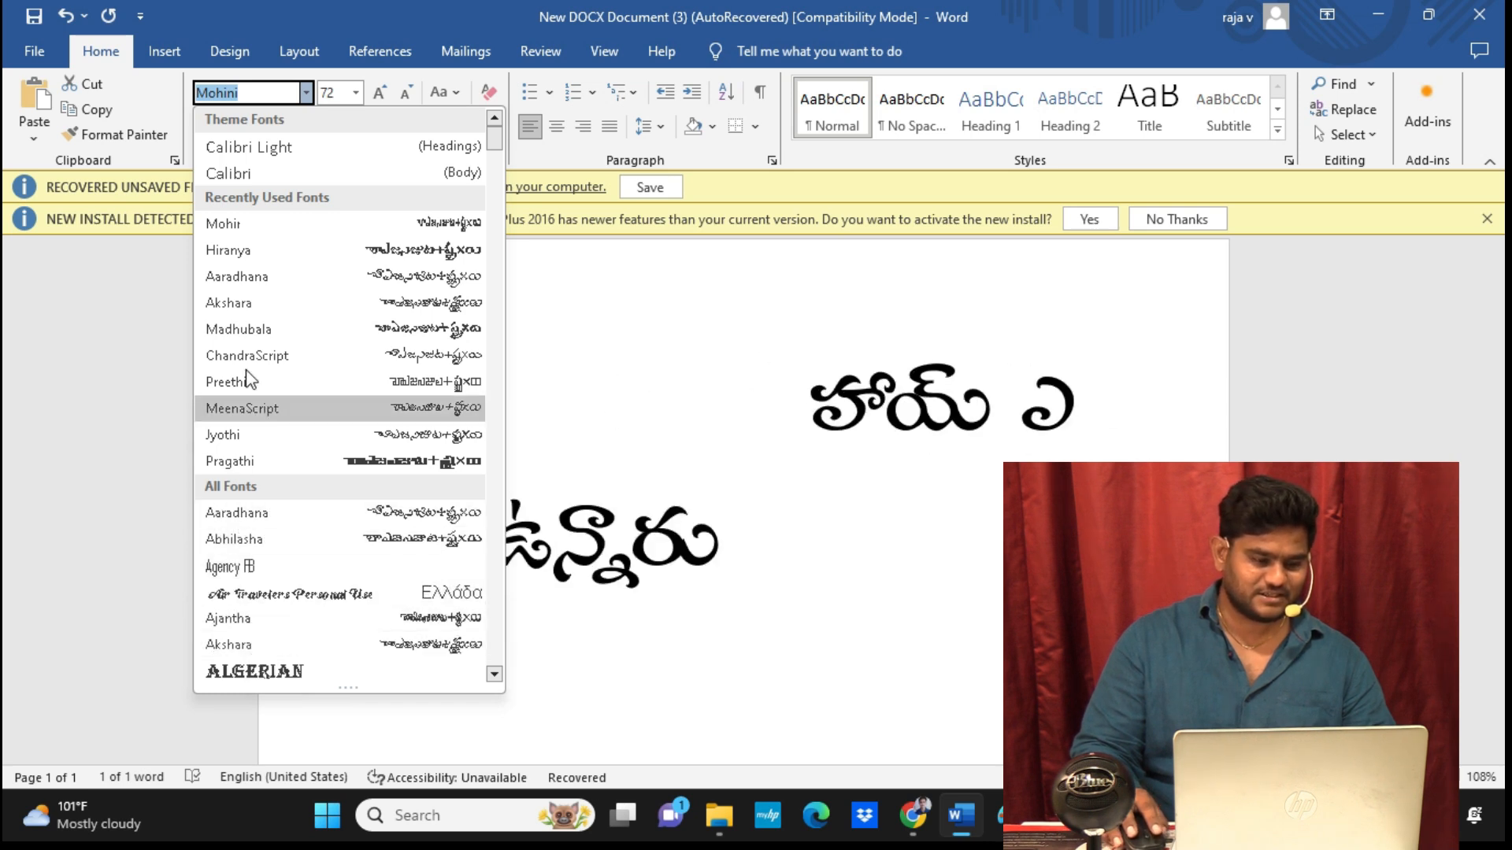
key("Down")
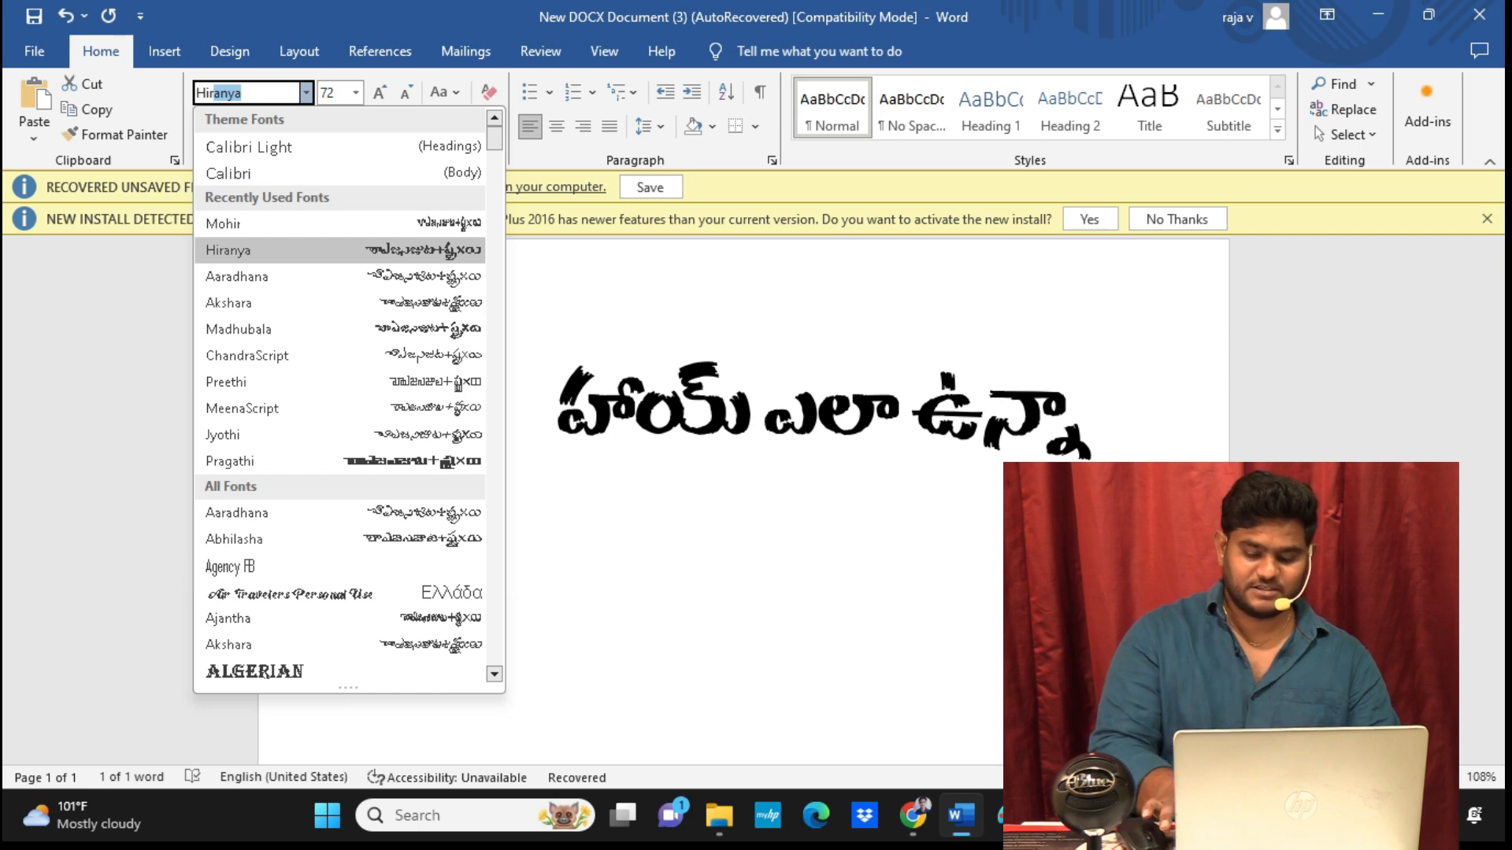
key("Return")
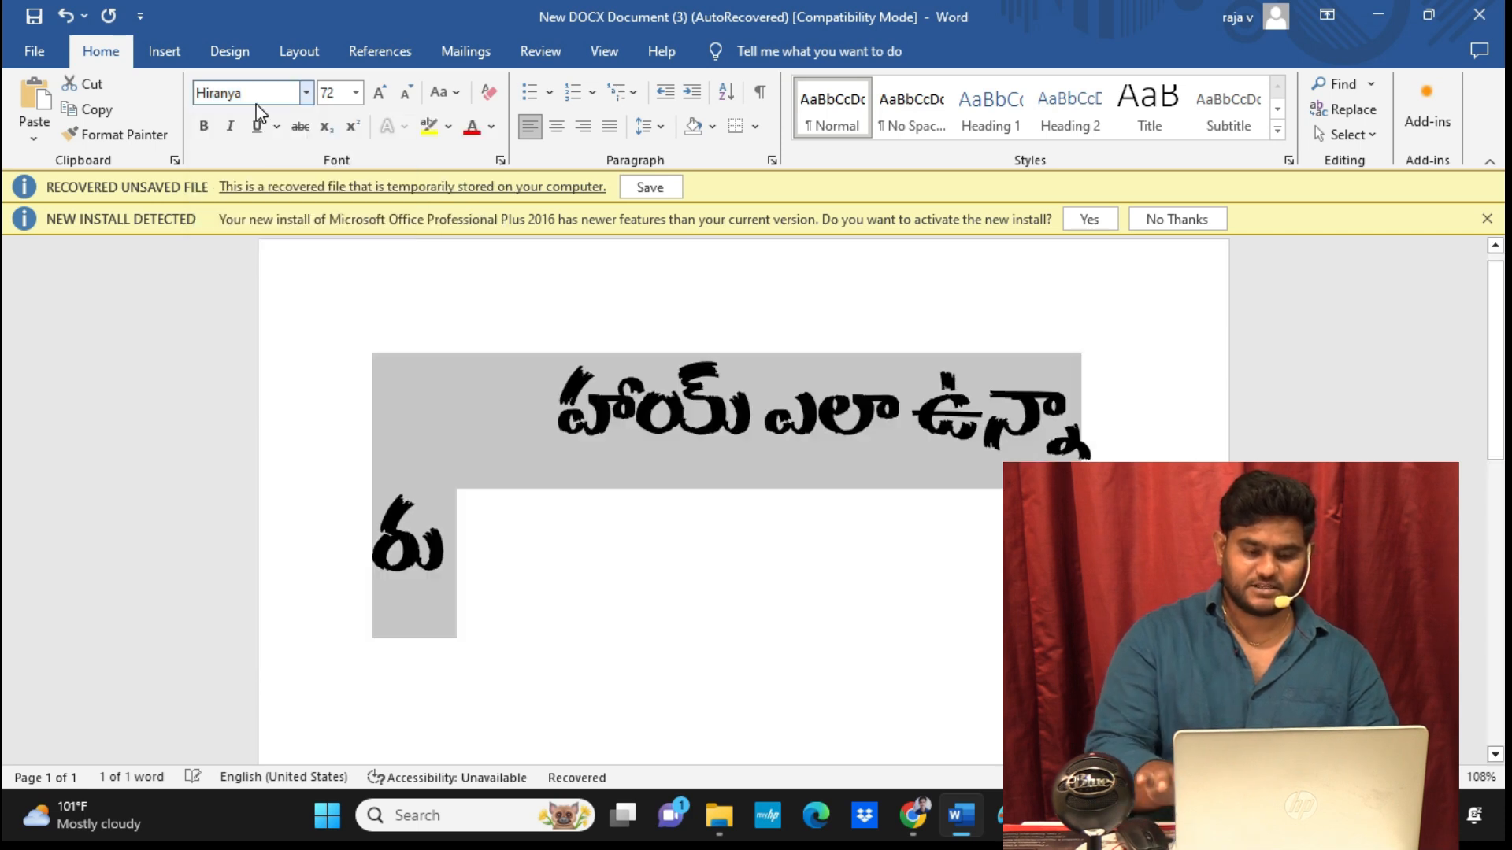
Remove some of the blank space in front of the Telugu text so it fits on one line, and select the line.
left_click(571, 407)
key("BackSpace")
key("BackSpace")
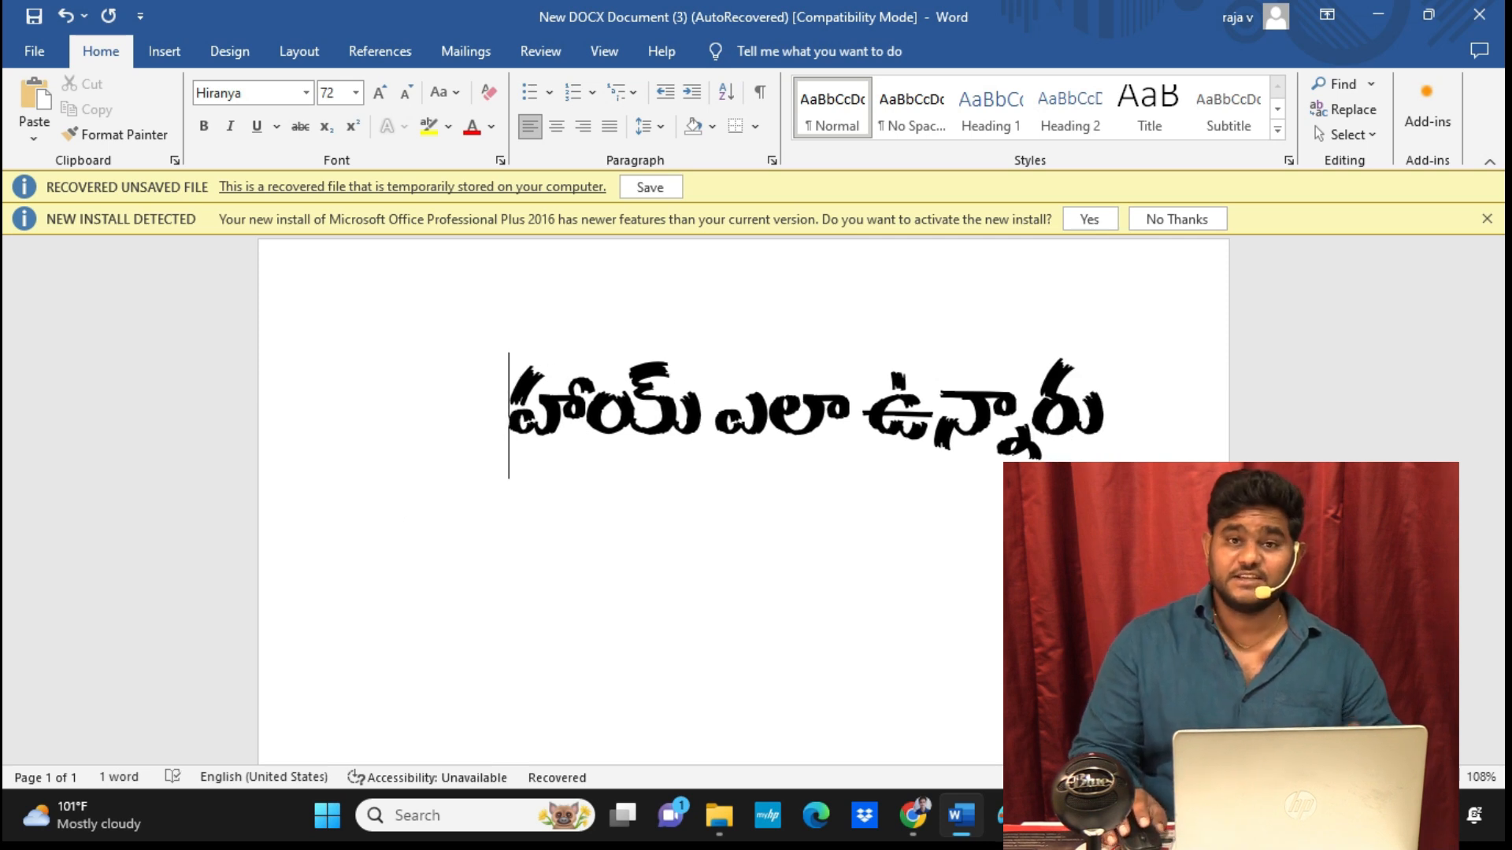
left_click_drag(589, 417, 437, 436)
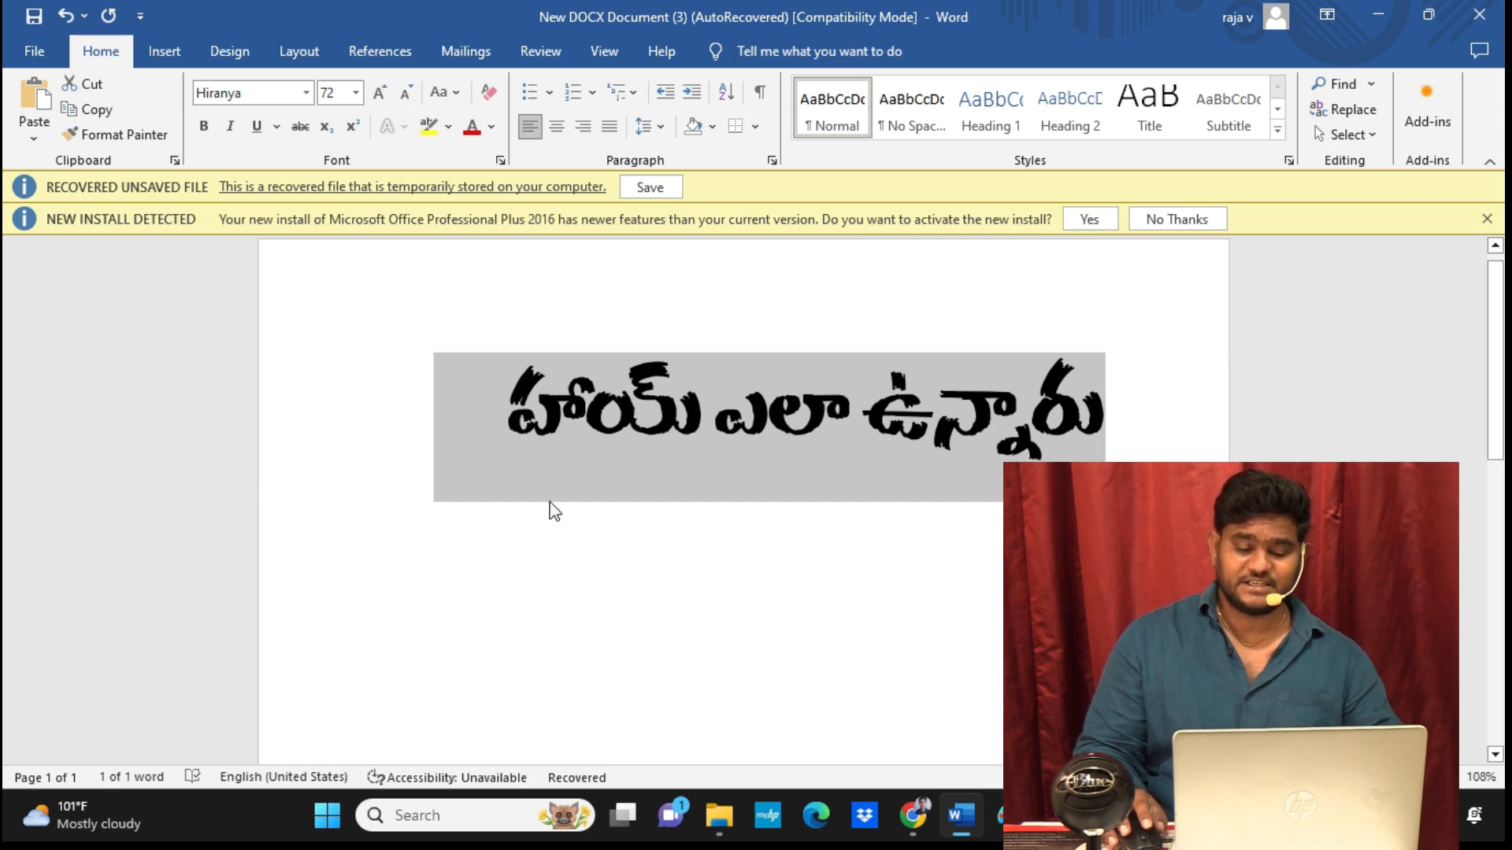
Switch to the Canva thumbnail, add a heading beside the woman and replace its text with the converted Anu text.
left_click(919, 817)
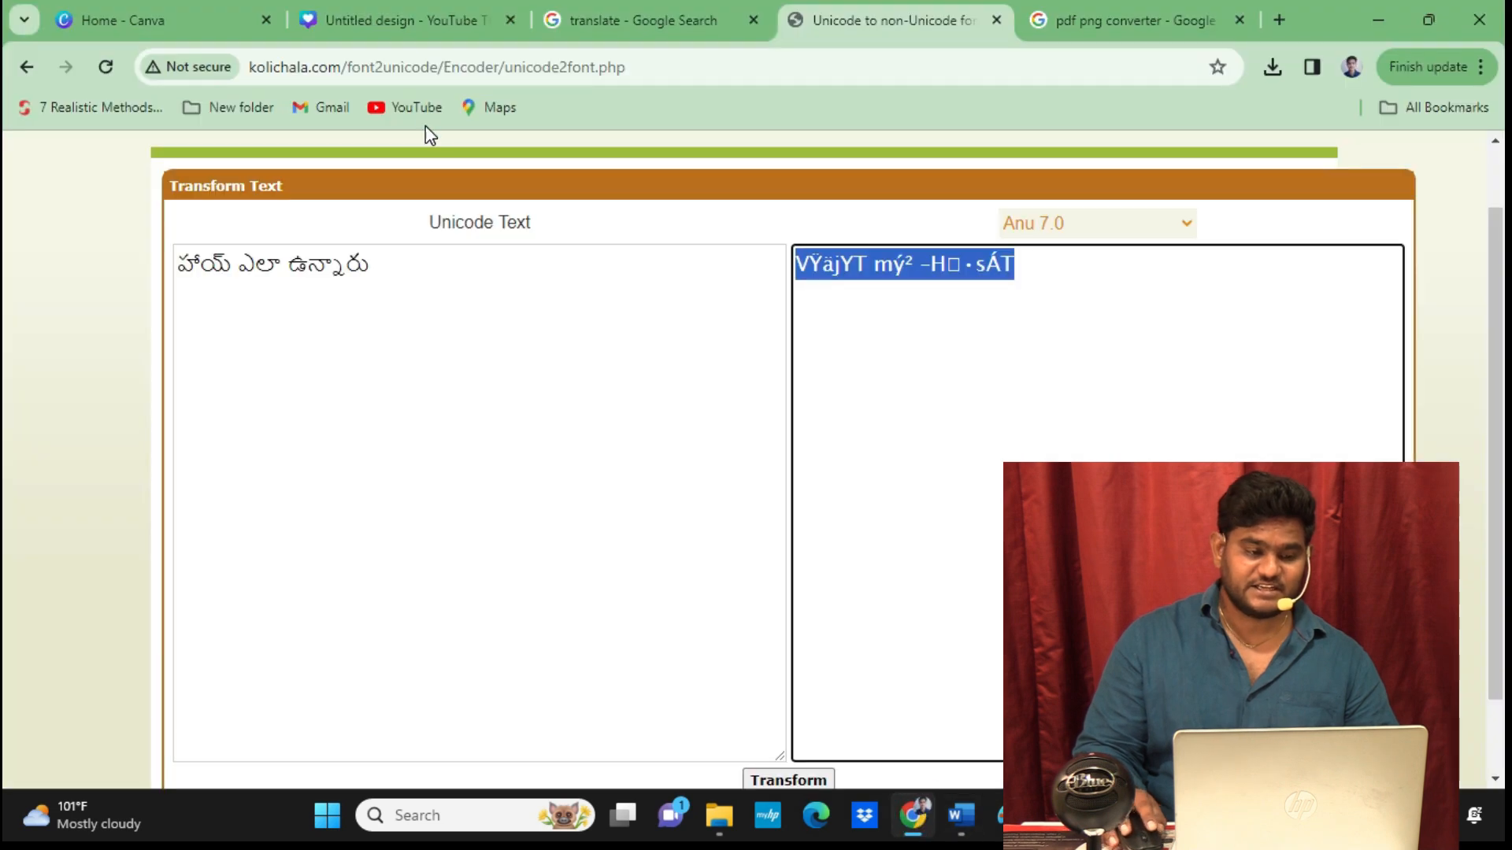
left_click(359, 20)
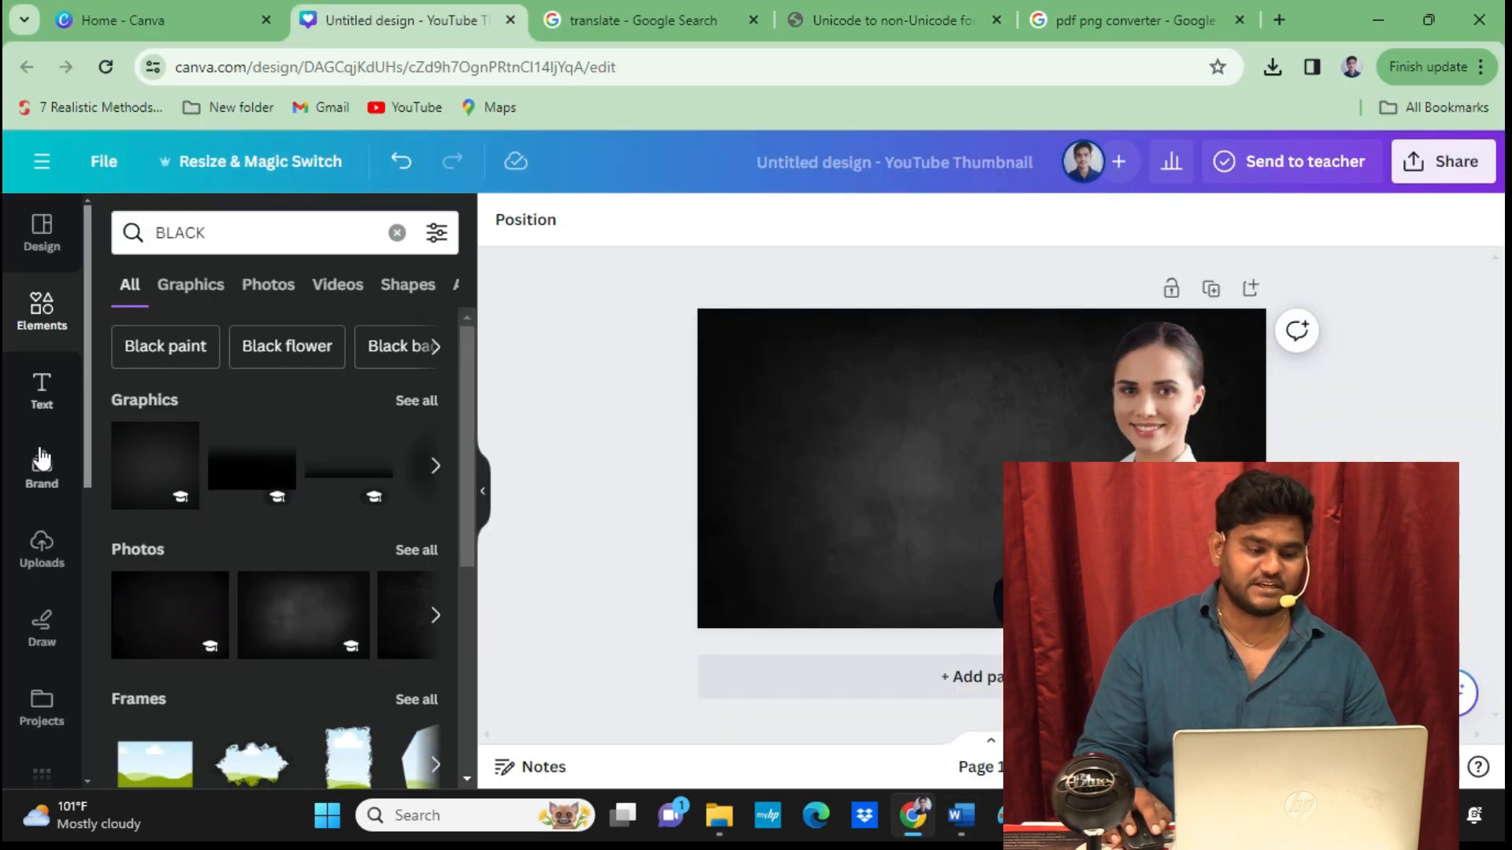
left_click(42, 394)
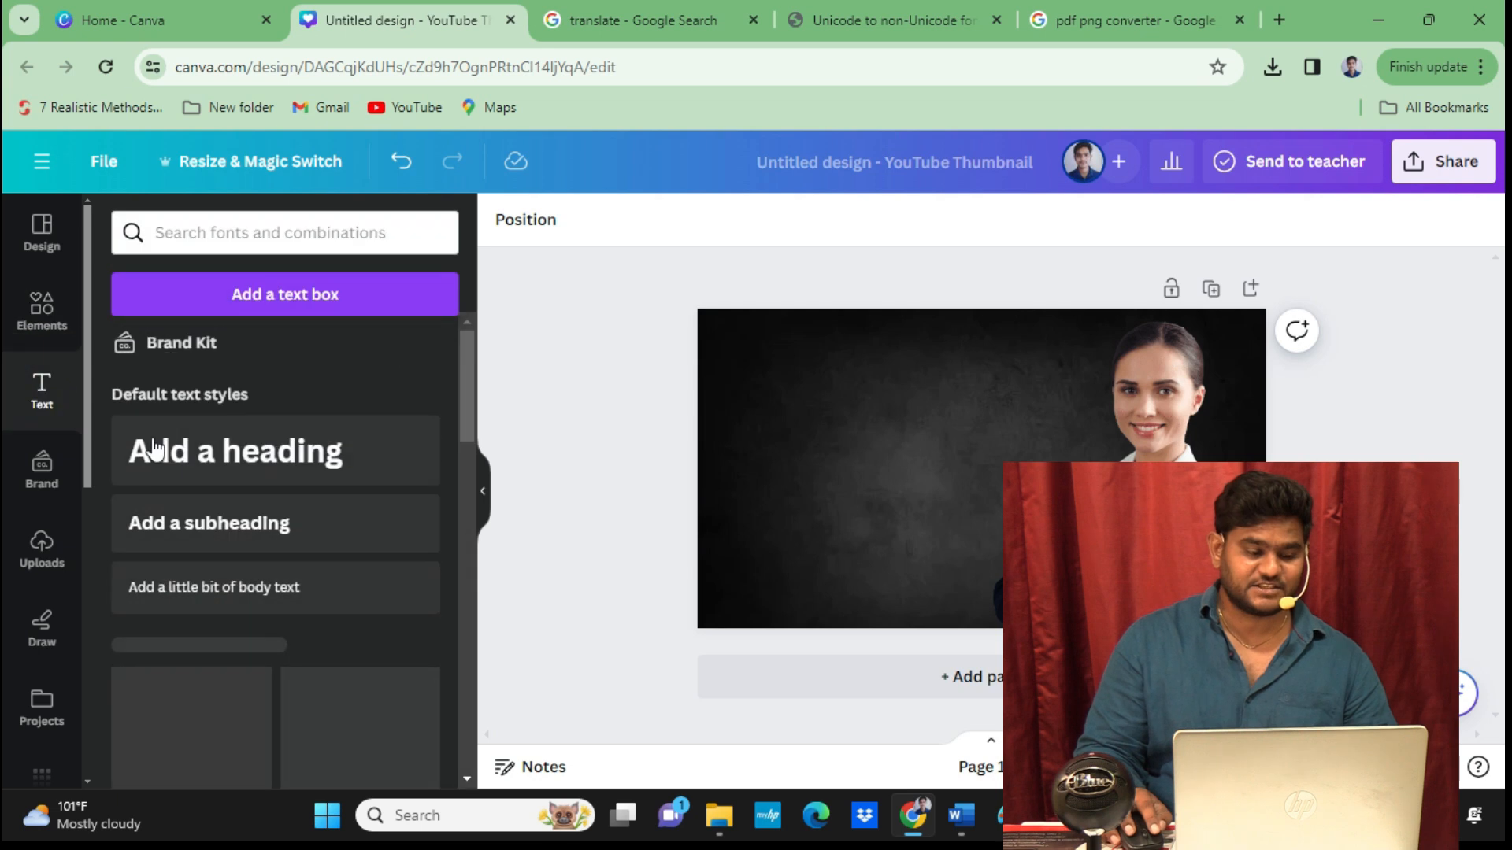
left_click(172, 454)
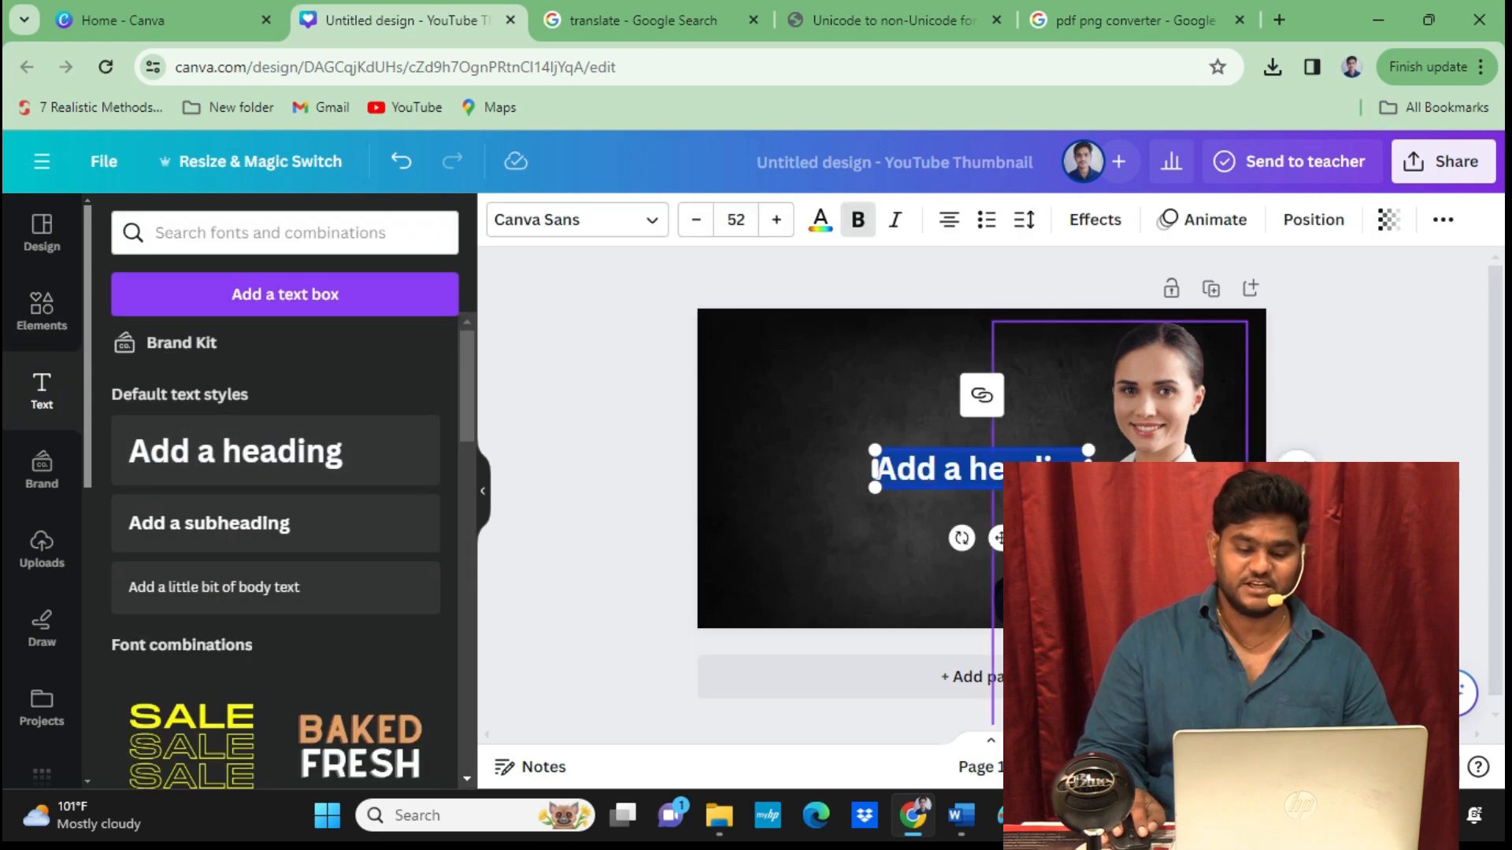
left_click_drag(998, 538, 894, 488)
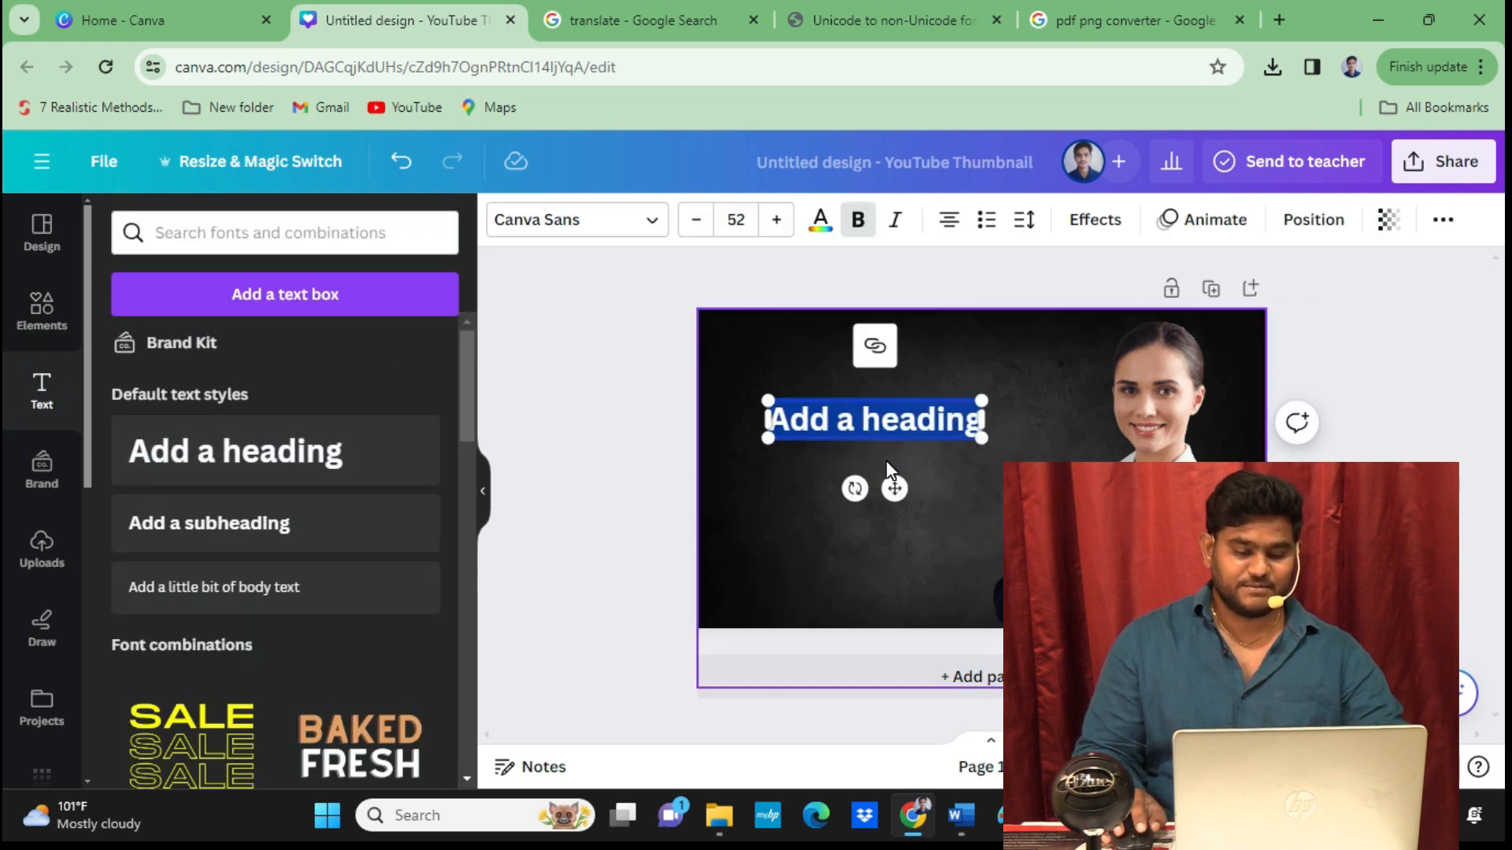
type("V□äjYT mý² □H□□sÁT")
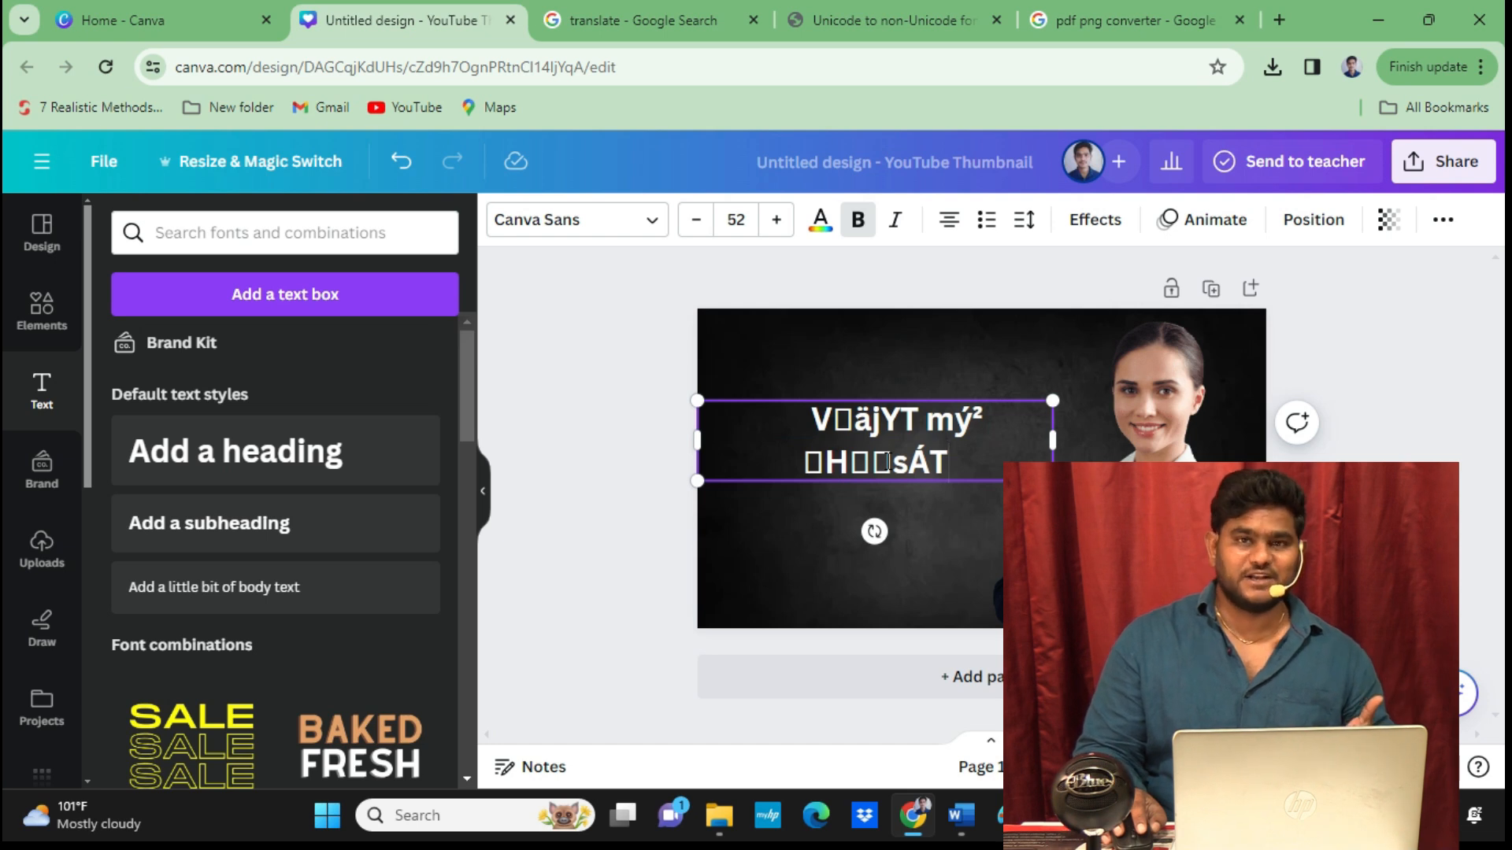
Set the heading's font to Hiranya Regular at size 100 and move the text closer to the woman.
left_click(871, 560)
left_click(860, 439)
left_click(858, 439)
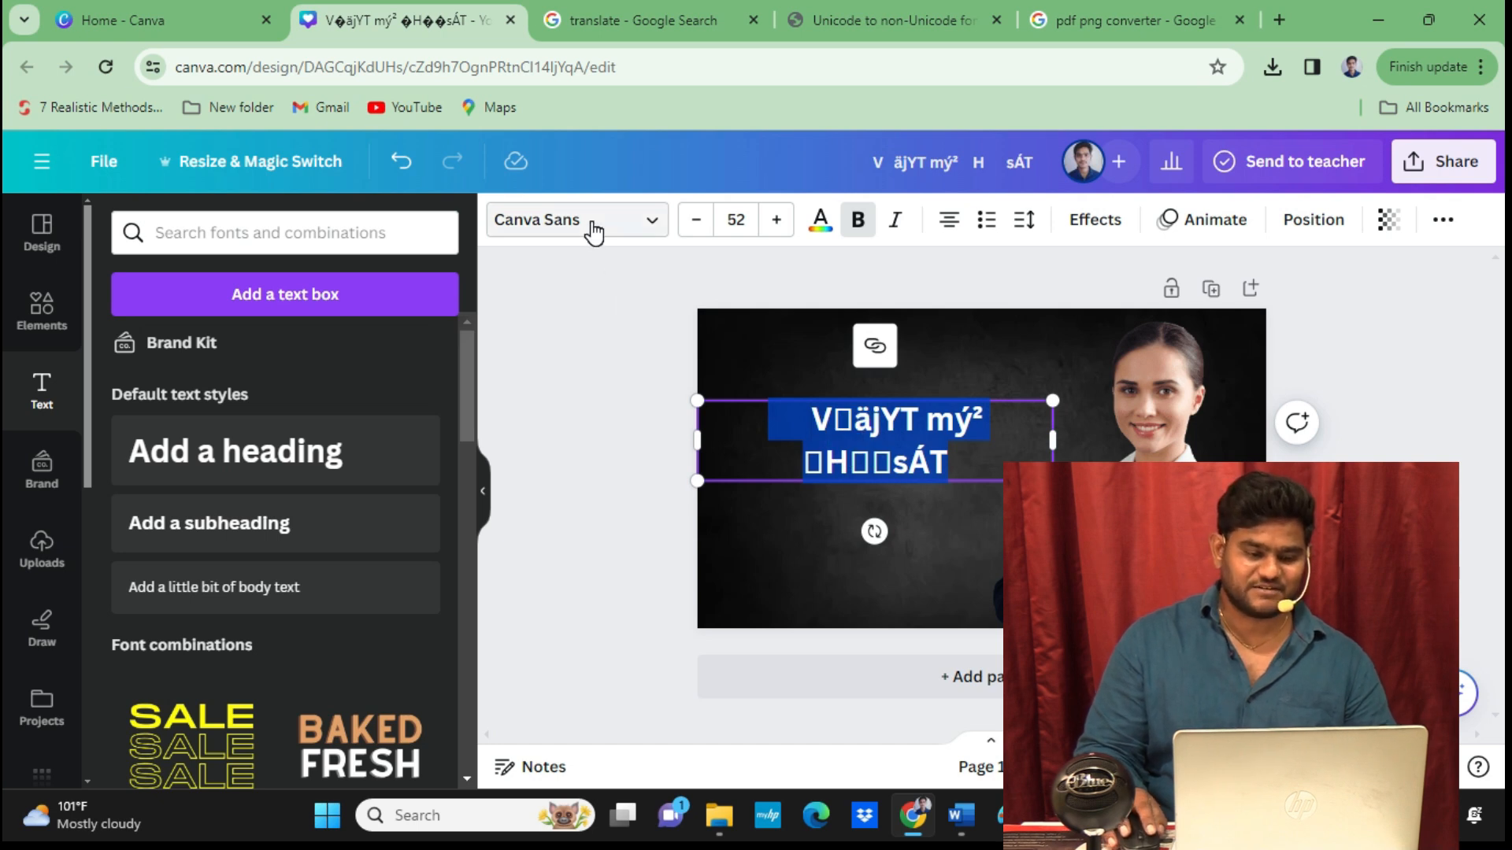
left_click(594, 233)
left_click_drag(468, 347, 447, 752)
scroll(450, 752, "down", 3)
left_click_drag(467, 698, 489, 371)
left_click(277, 290)
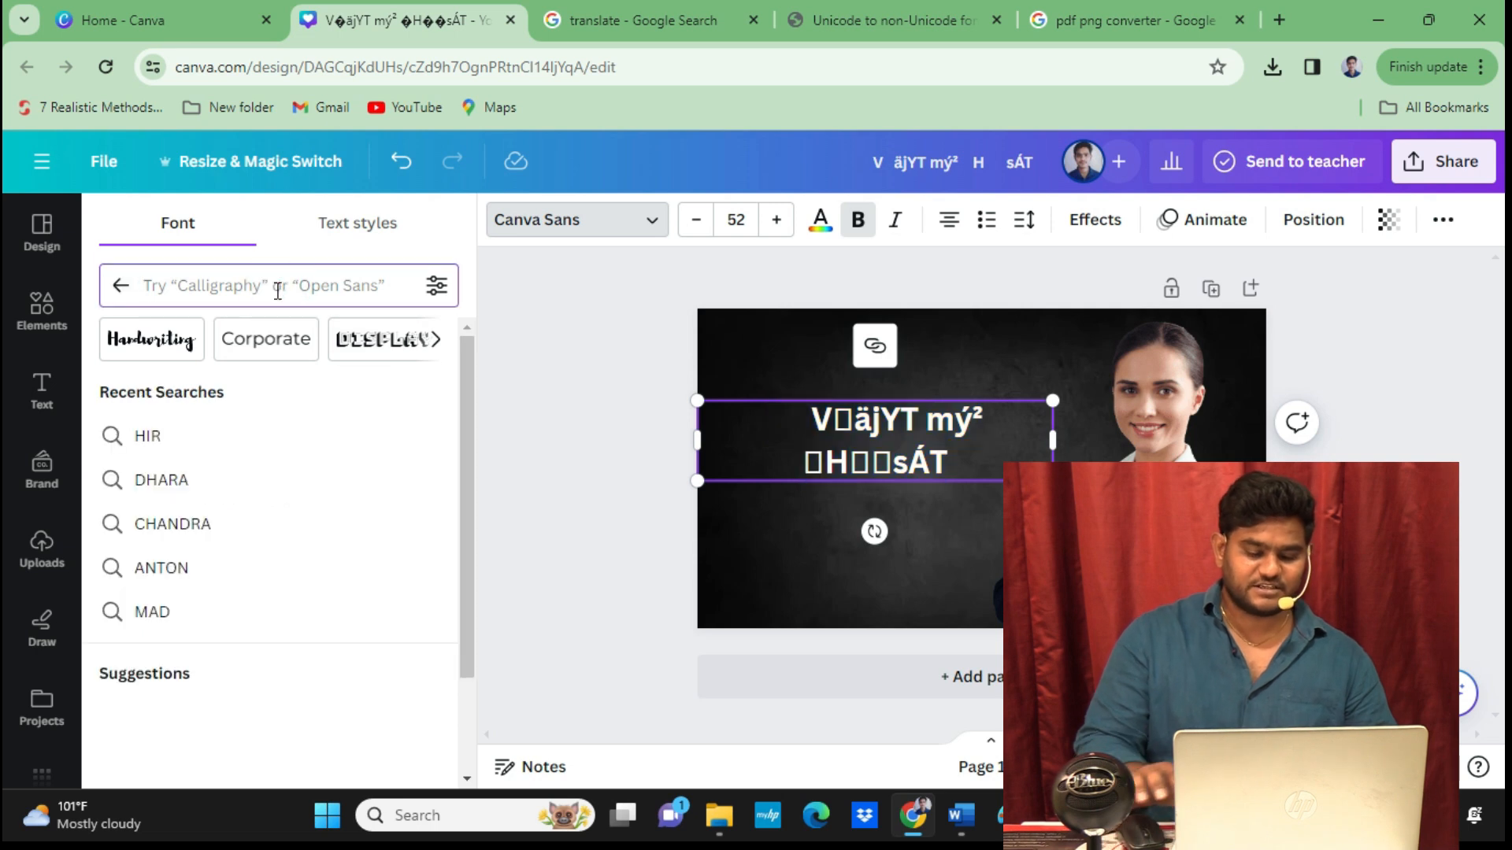
type("HIR")
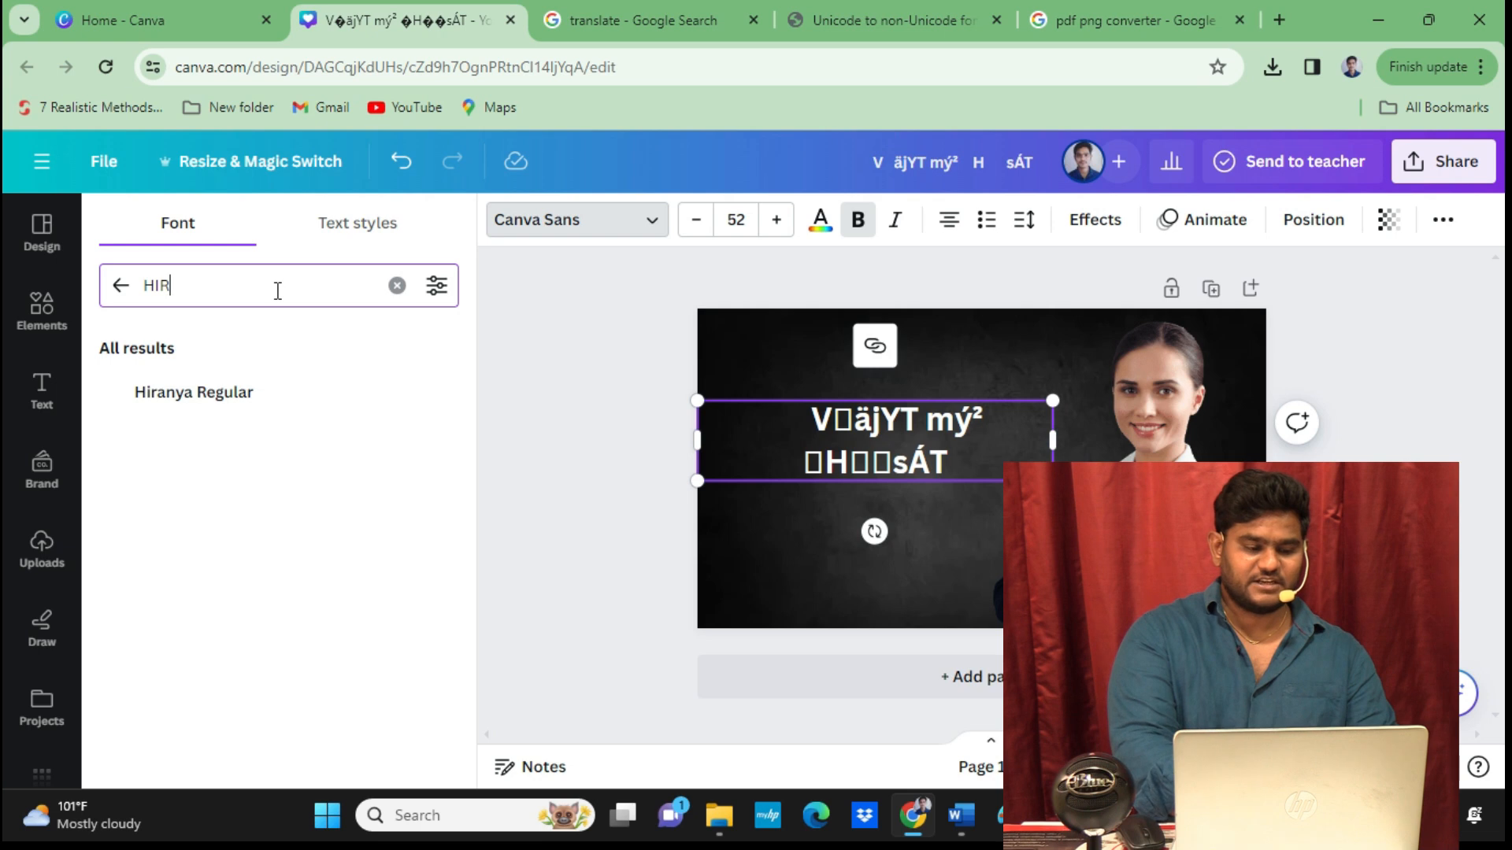
left_click(205, 389)
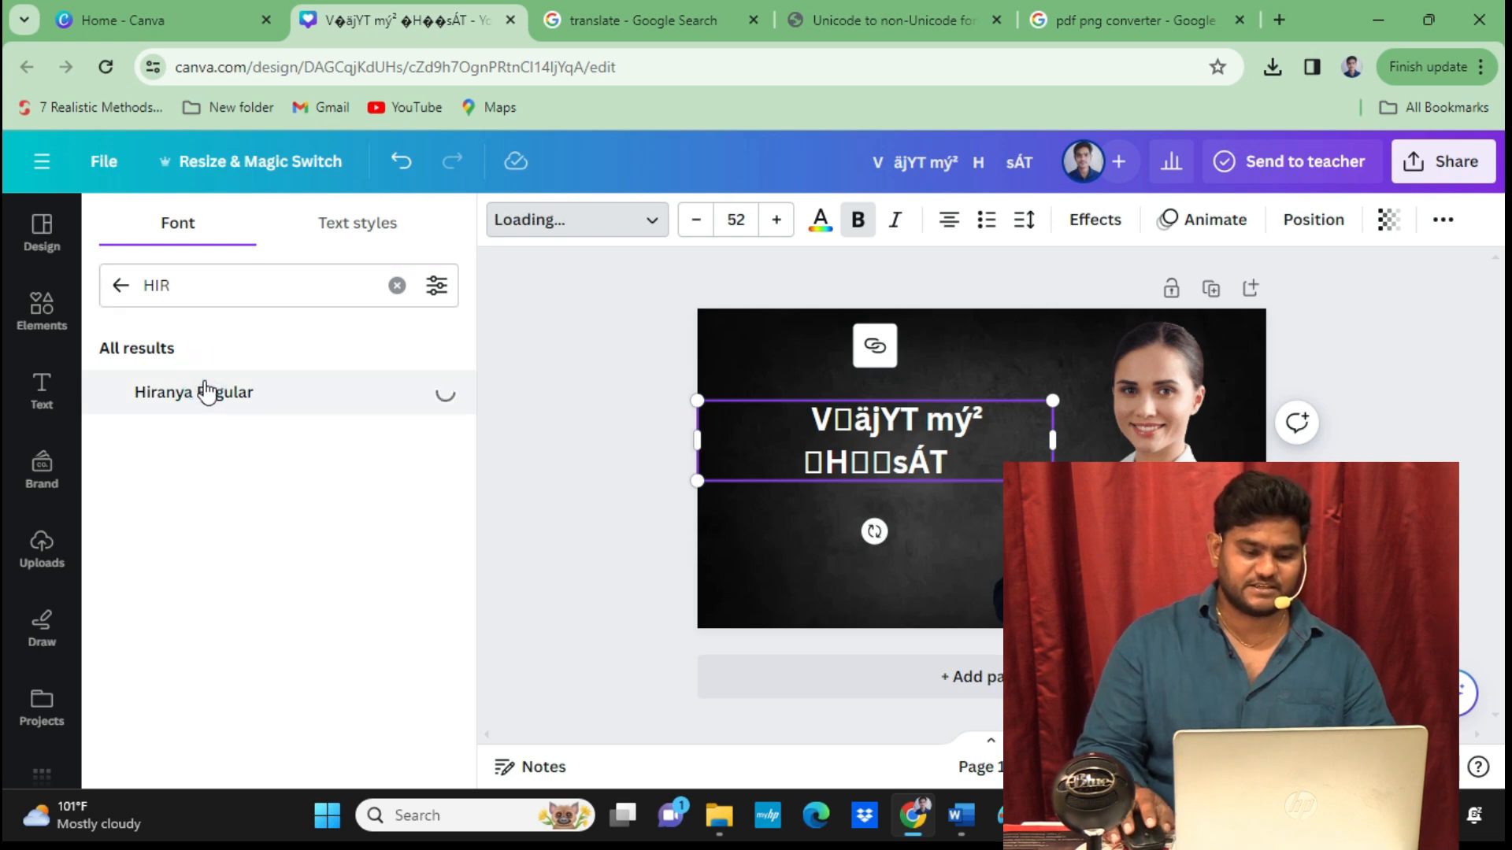
left_click_drag(961, 435, 1132, 472)
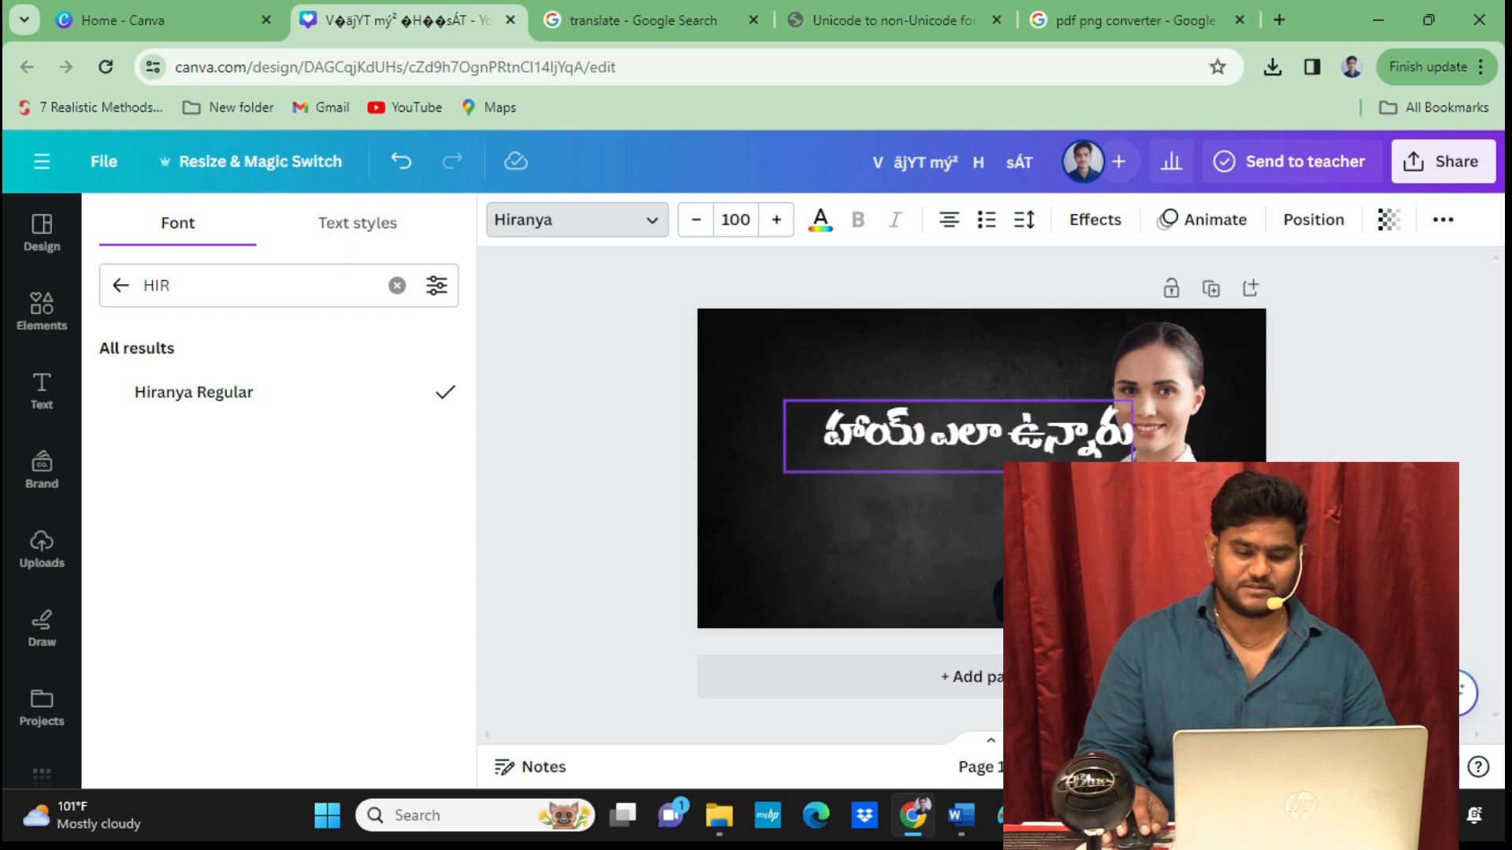
Break the Telugu heading into two lines, move it to the empty area beside the woman and enlarge it to size 142.
left_click(999, 435)
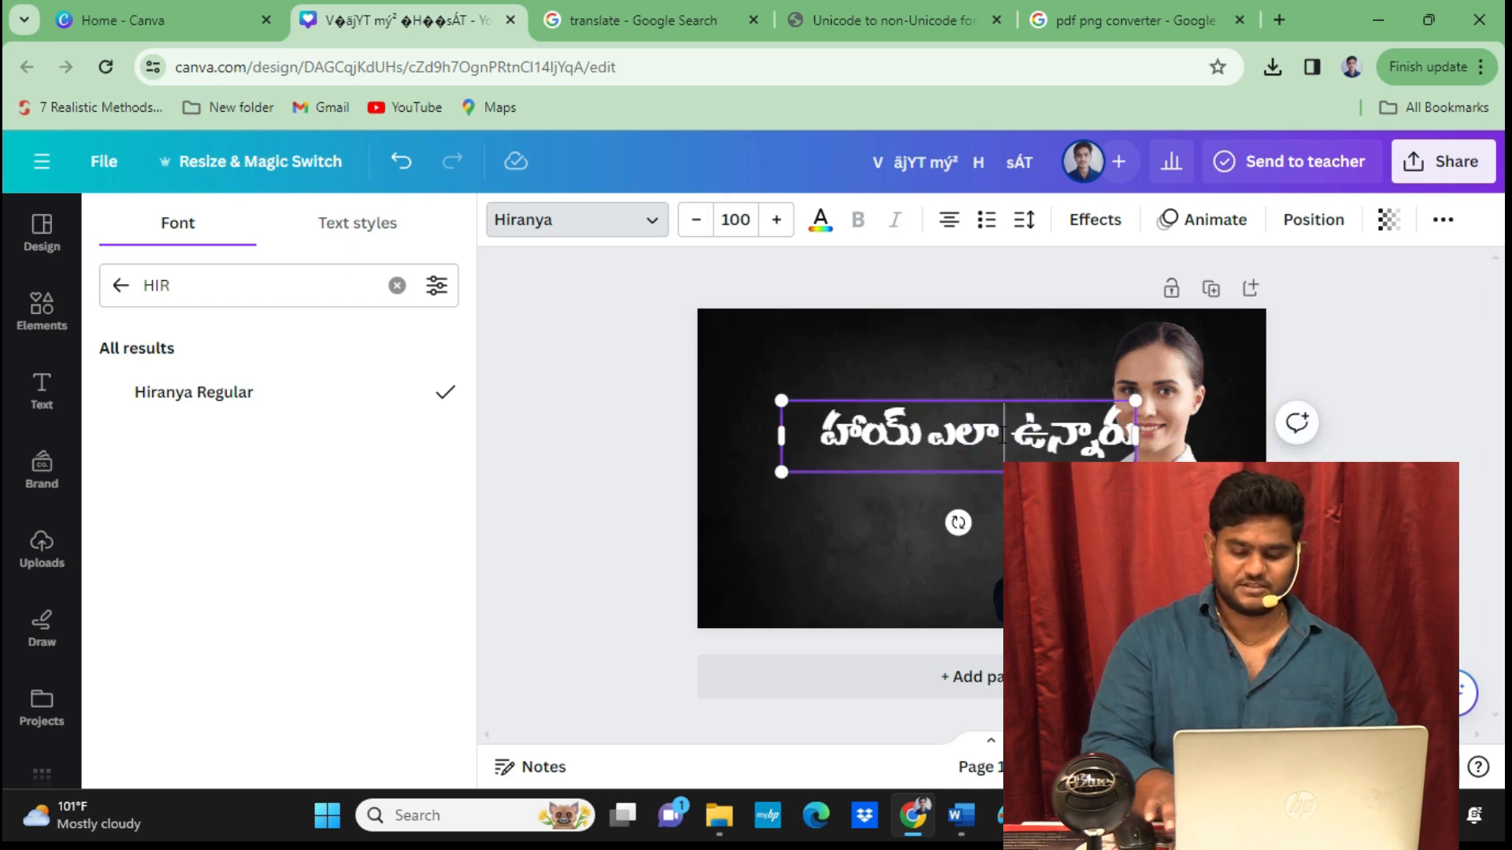
key("Return")
left_click(1002, 341)
left_click_drag(964, 463, 774, 408)
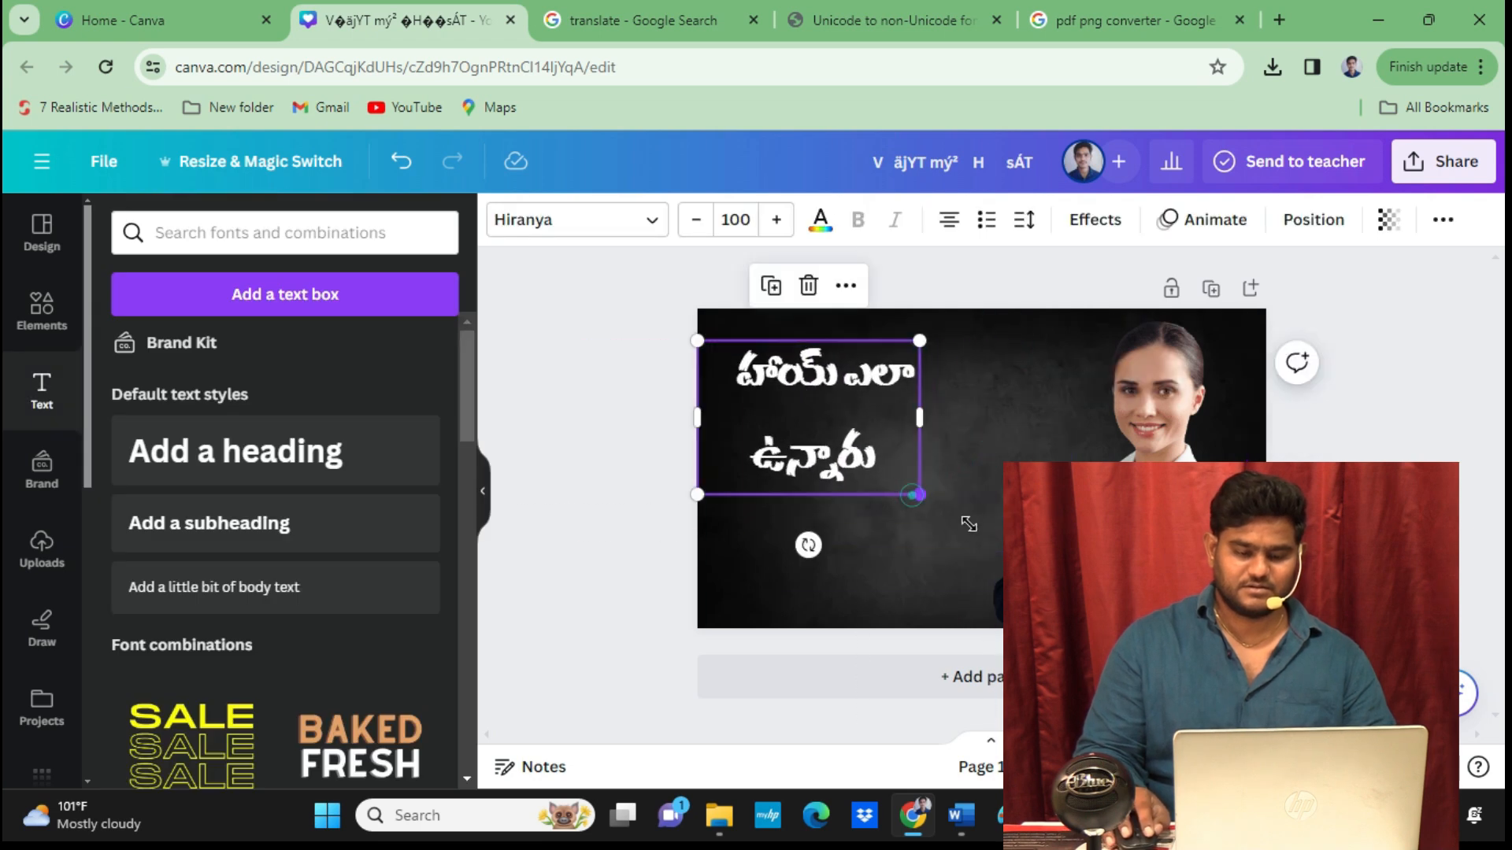
left_click_drag(968, 524, 1067, 586)
Apply the Outline effect to the heading in black with a thickness of 105.
left_click(1095, 220)
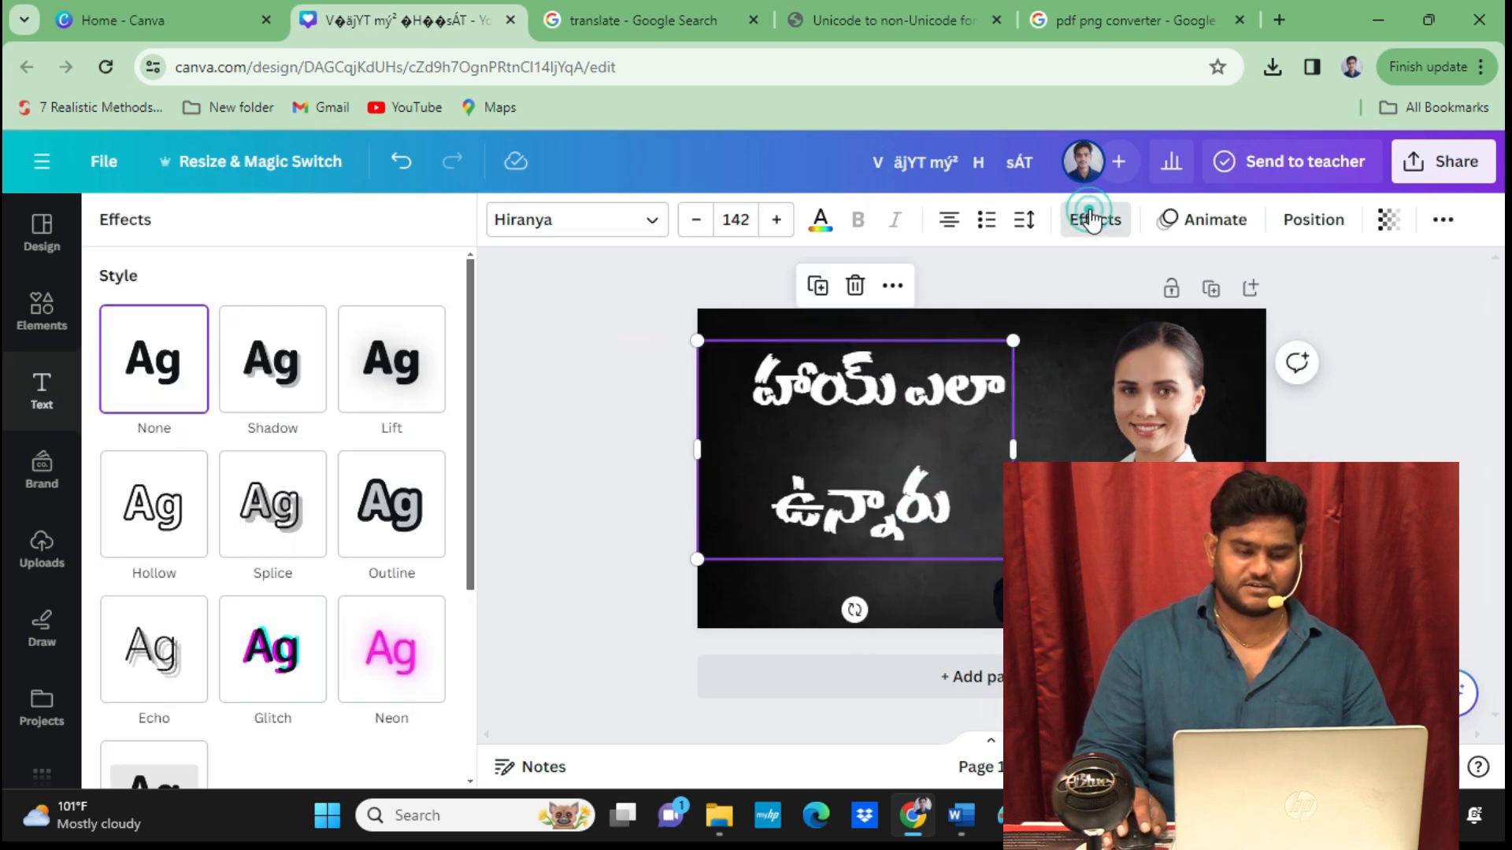
left_click(364, 476)
left_click(429, 684)
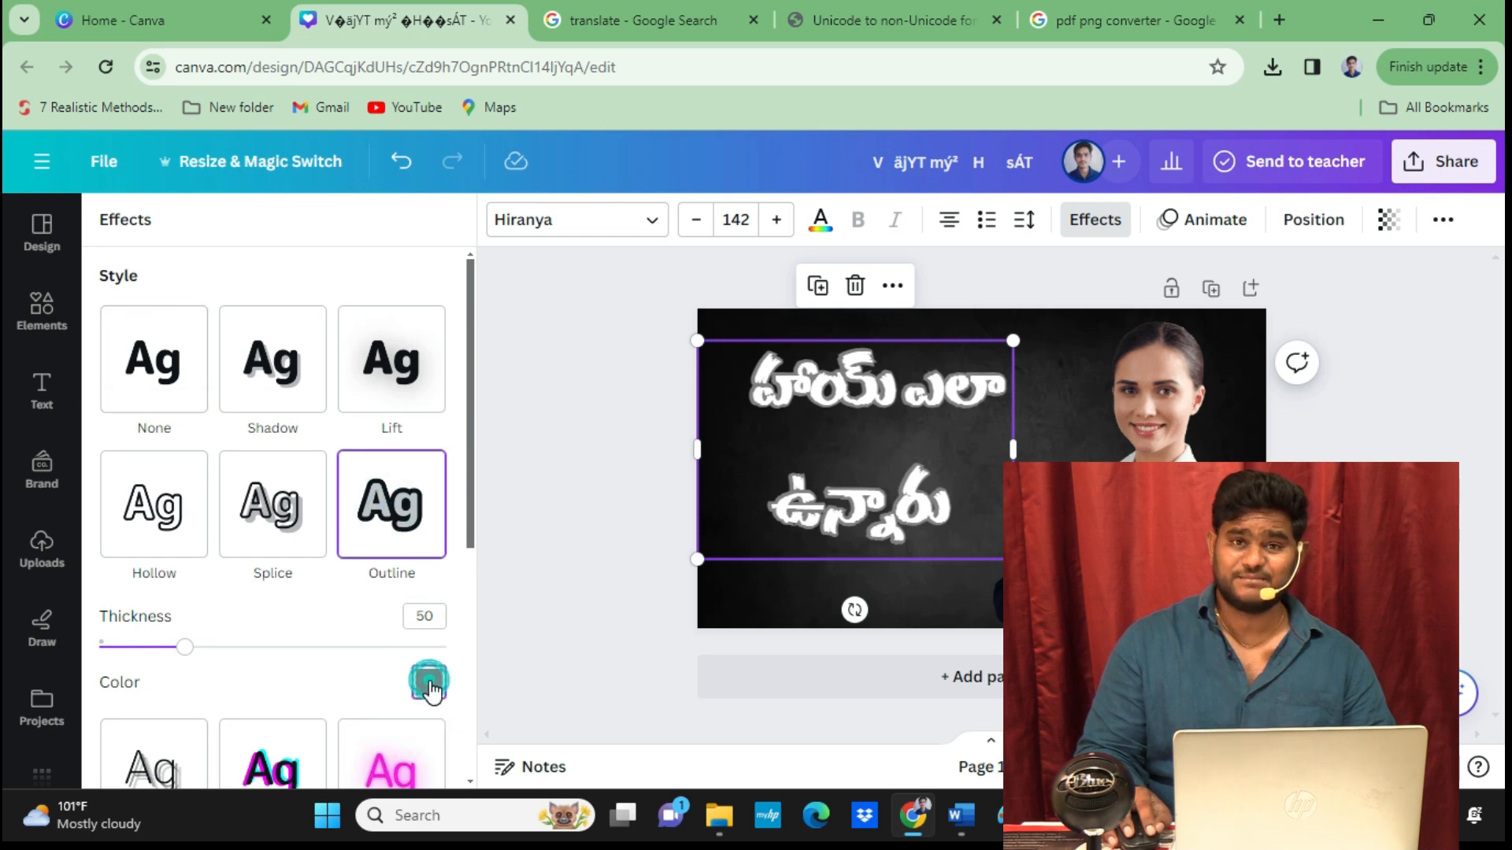
left_click(181, 483)
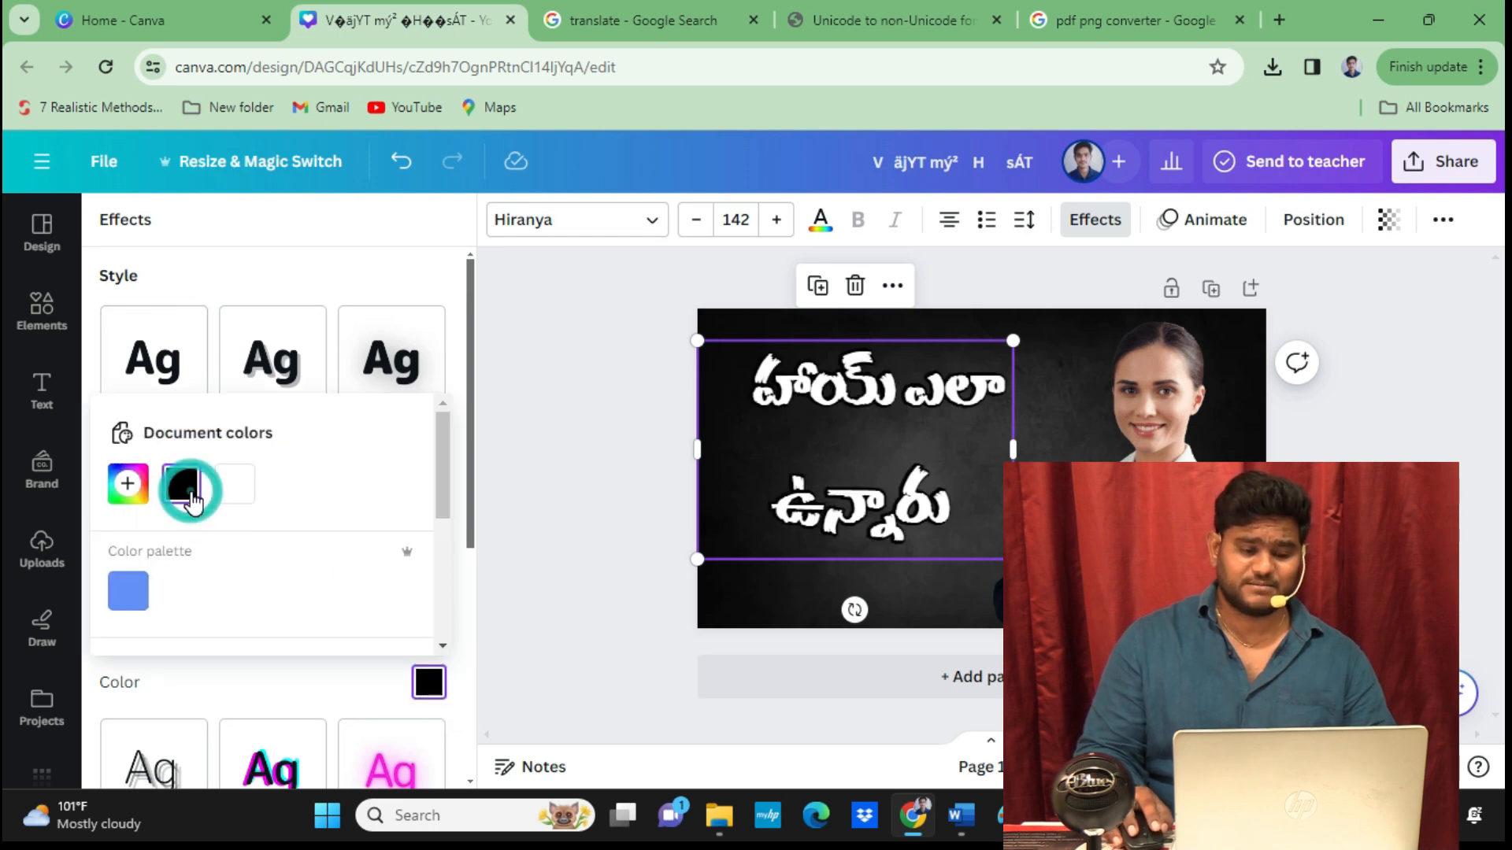
left_click_drag(471, 501, 473, 624)
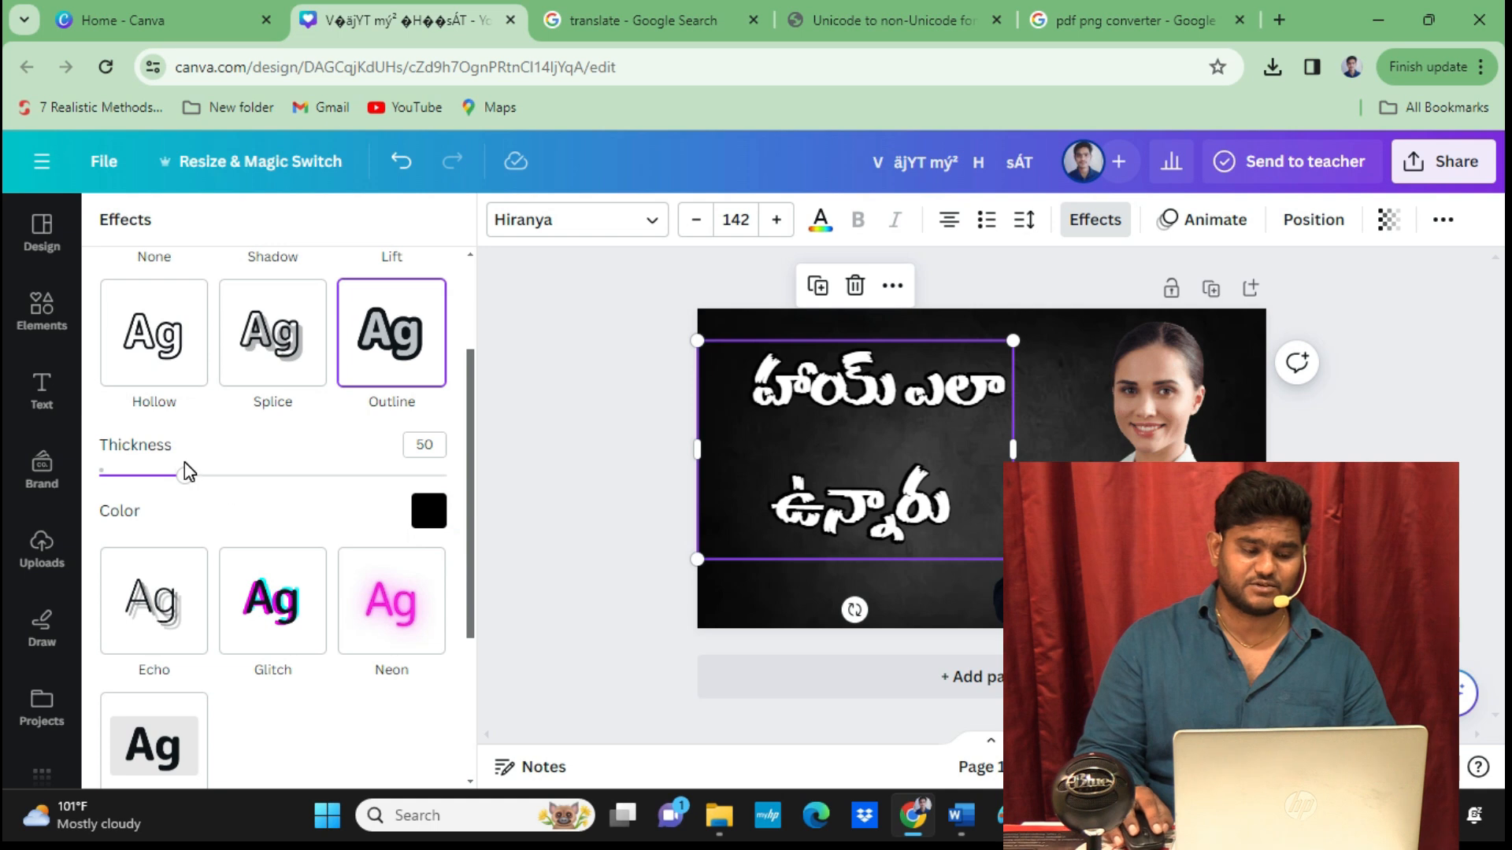
left_click_drag(187, 476, 279, 475)
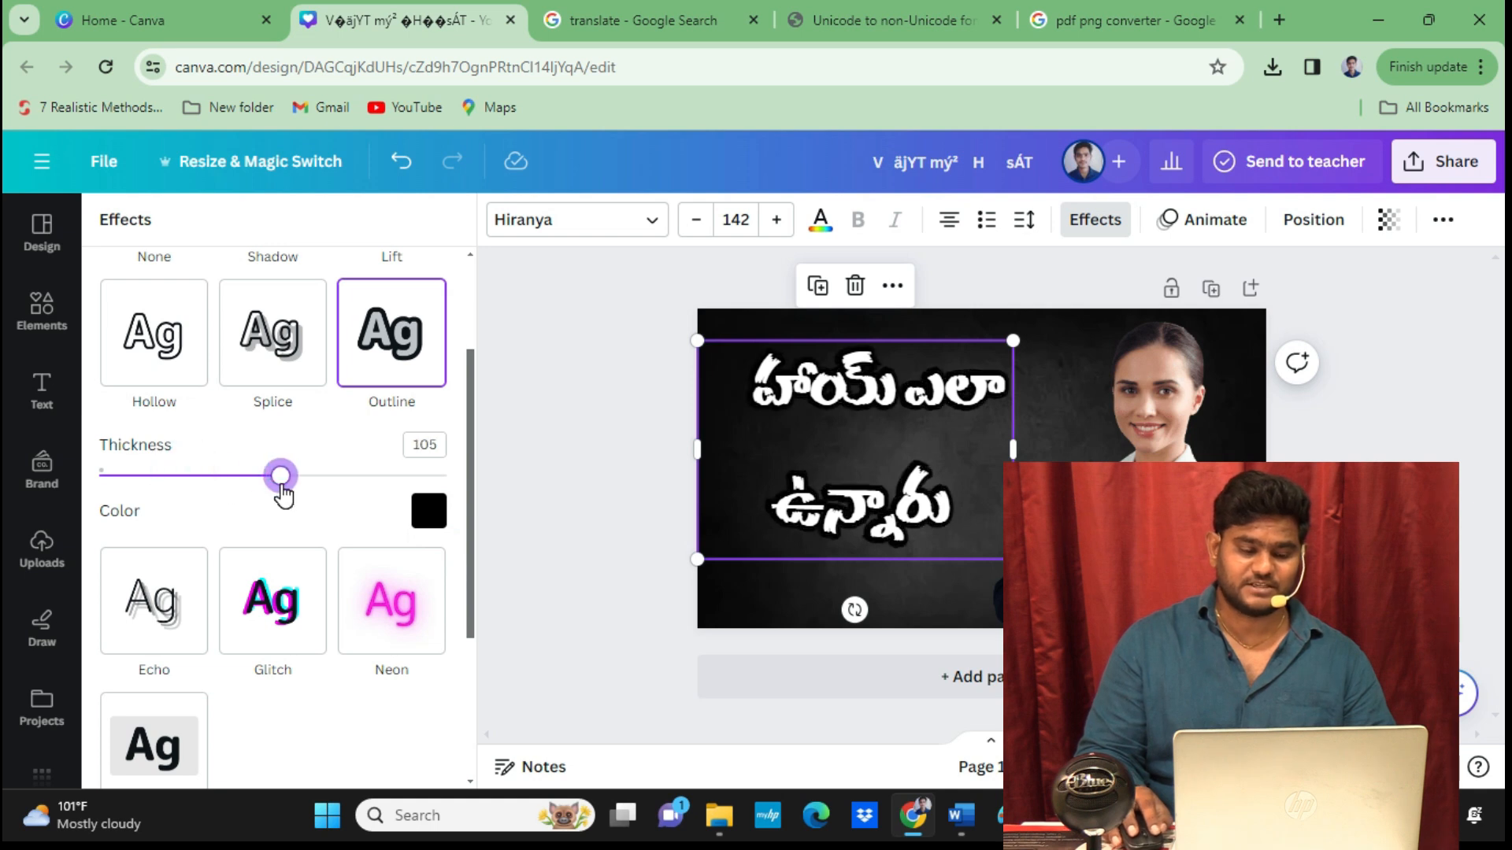
Move the outlined heading slightly down and away from the woman and enlarge it to fill the space beside her.
left_click(993, 480)
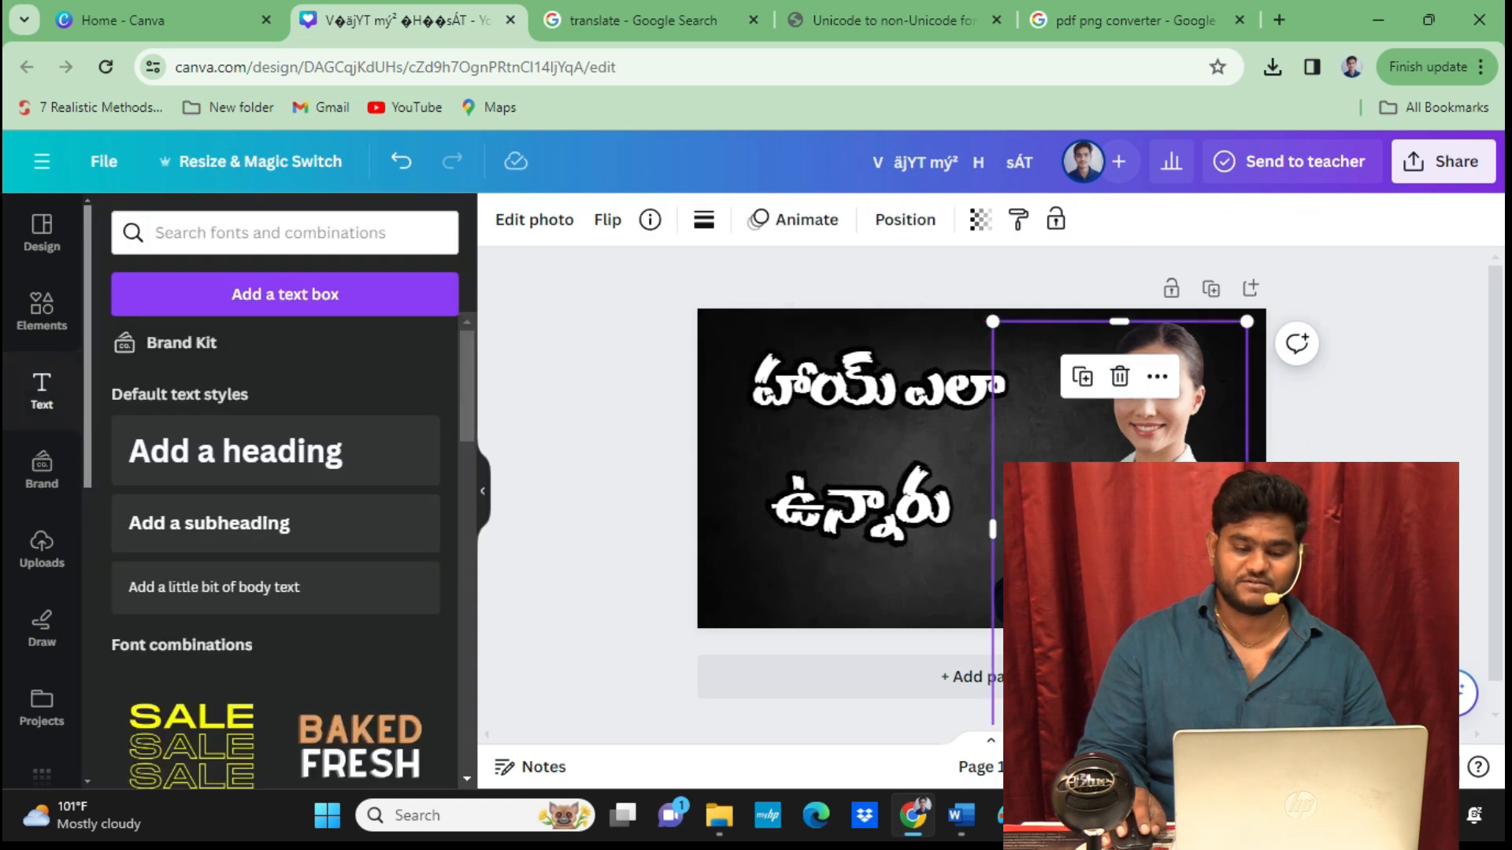
left_click_drag(908, 446, 884, 465)
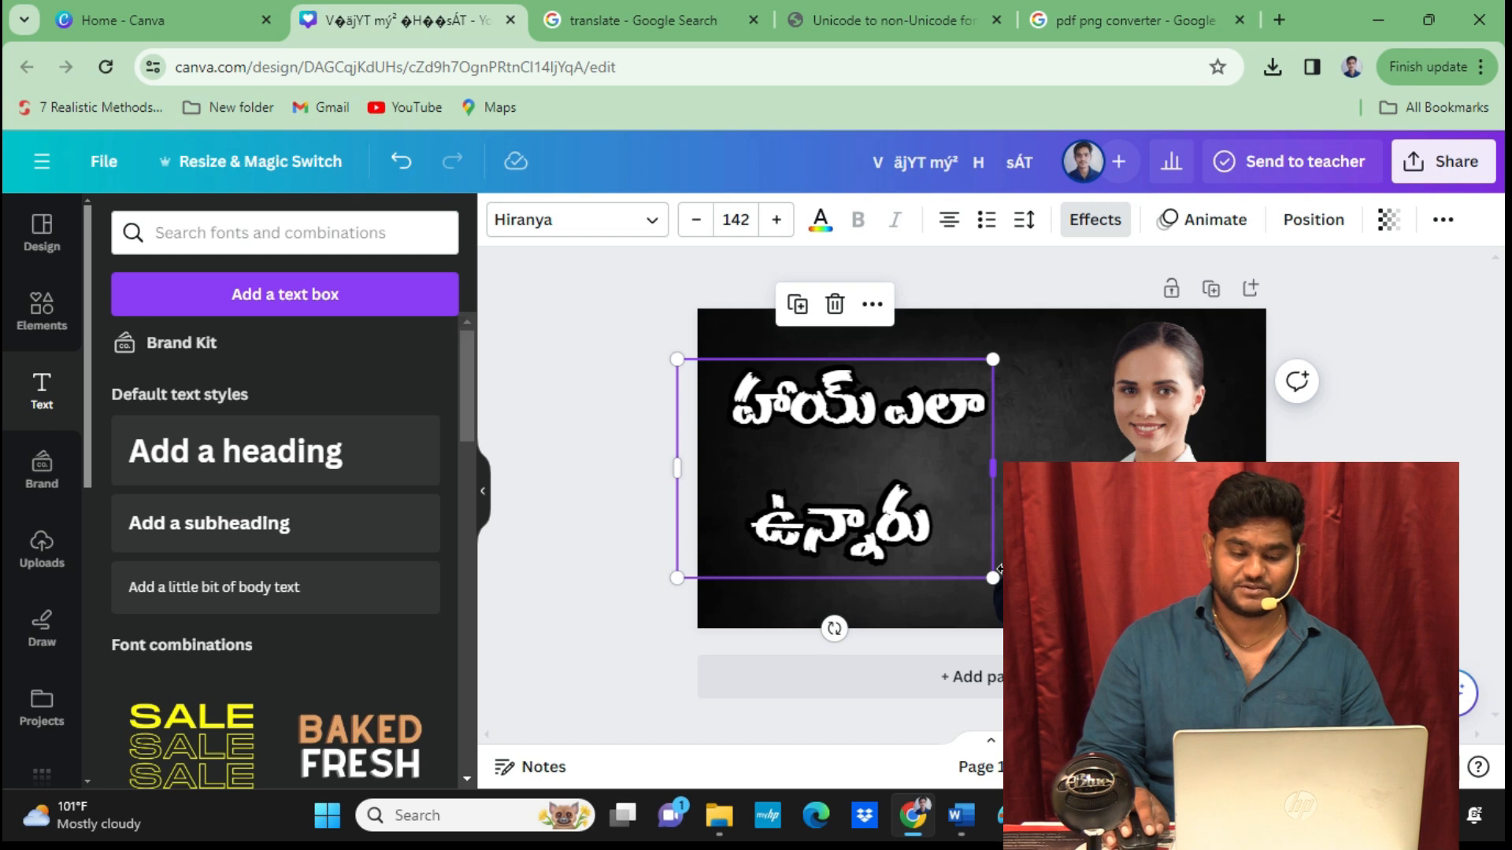
left_click_drag(995, 585, 1052, 618)
left_click(1134, 551)
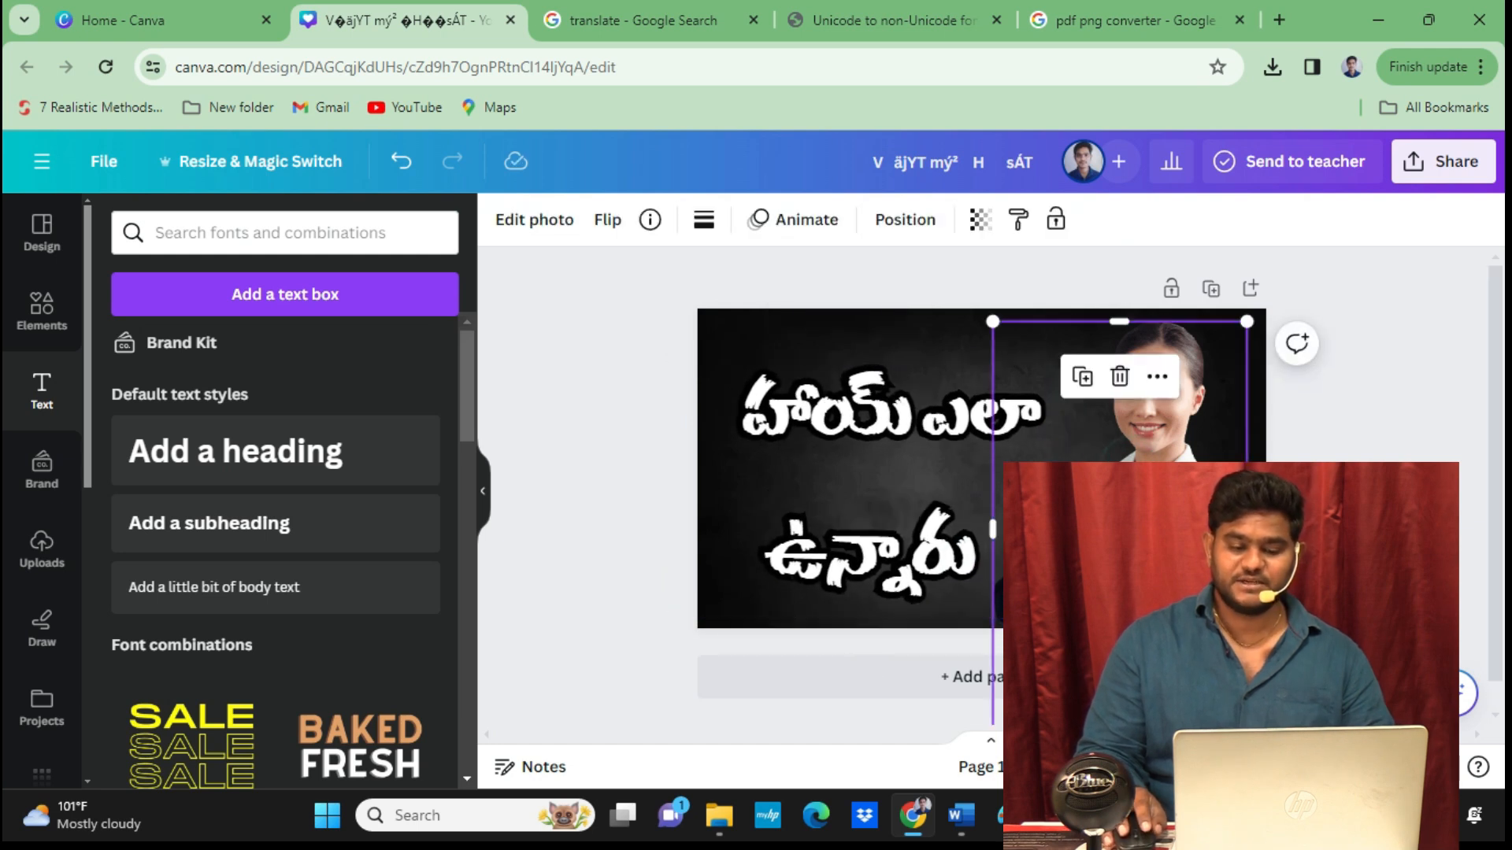
Download the thumbnail as a PNG at size 1 (1,280 × 720 px).
left_click(1455, 167)
scroll(1291, 523, "down", 3)
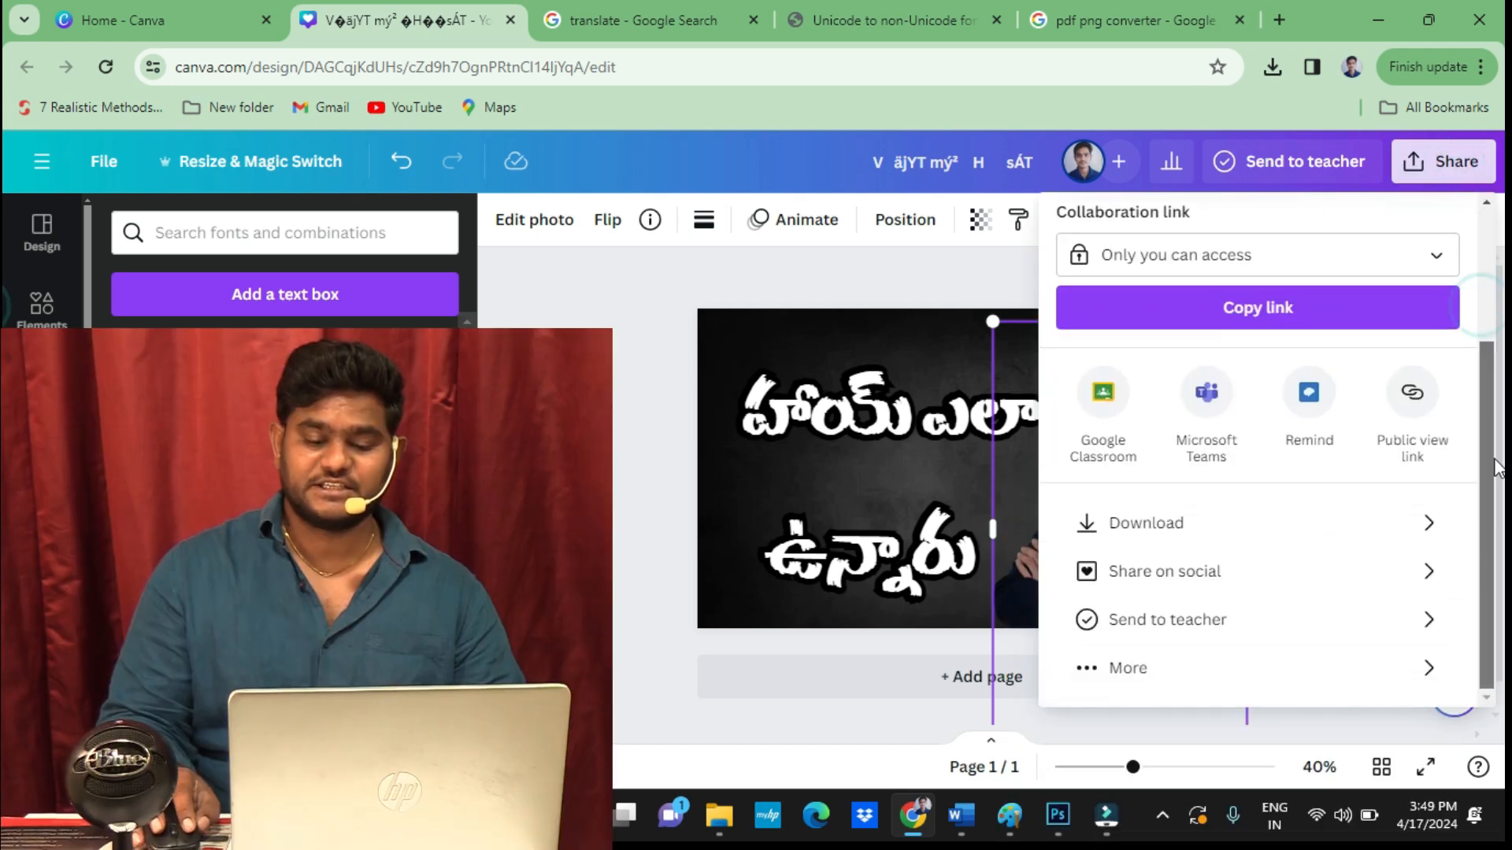
left_click(1289, 521)
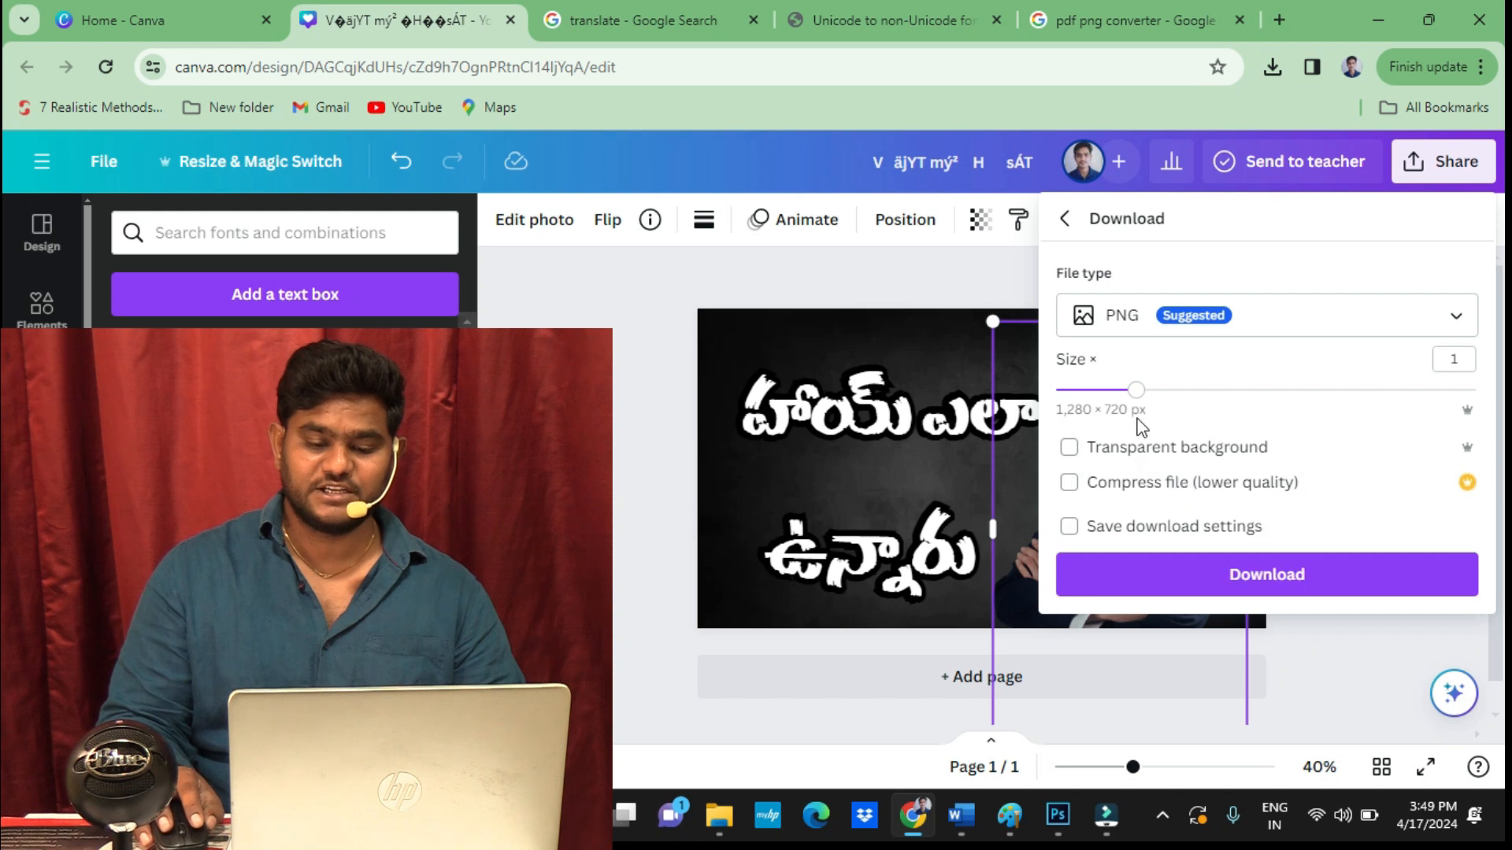
left_click(1186, 579)
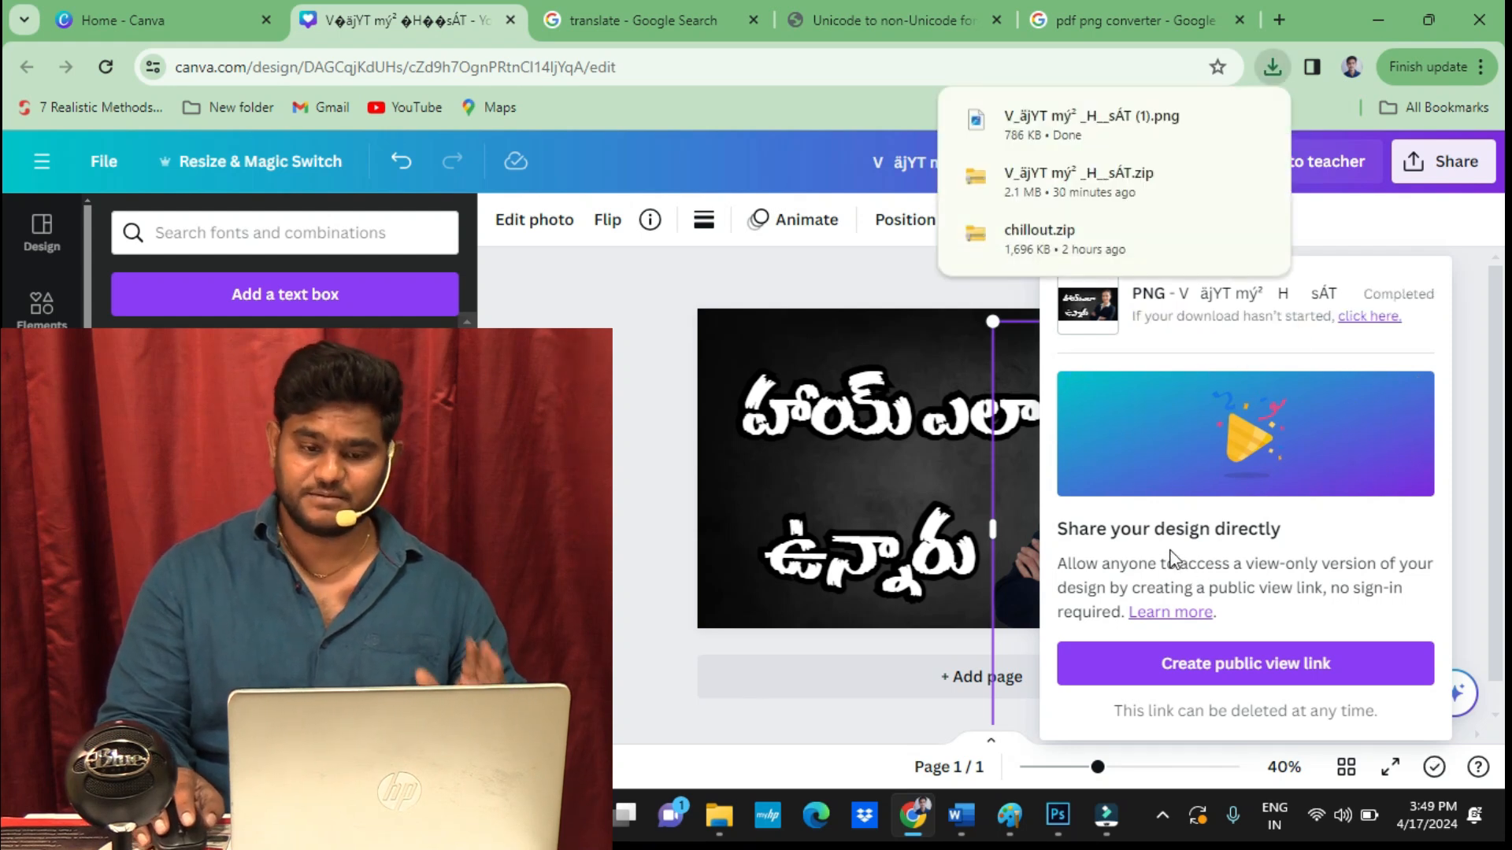
Open the downloaded PNG to check how the Telugu heading was exported, and close the image windows.
left_click(1077, 135)
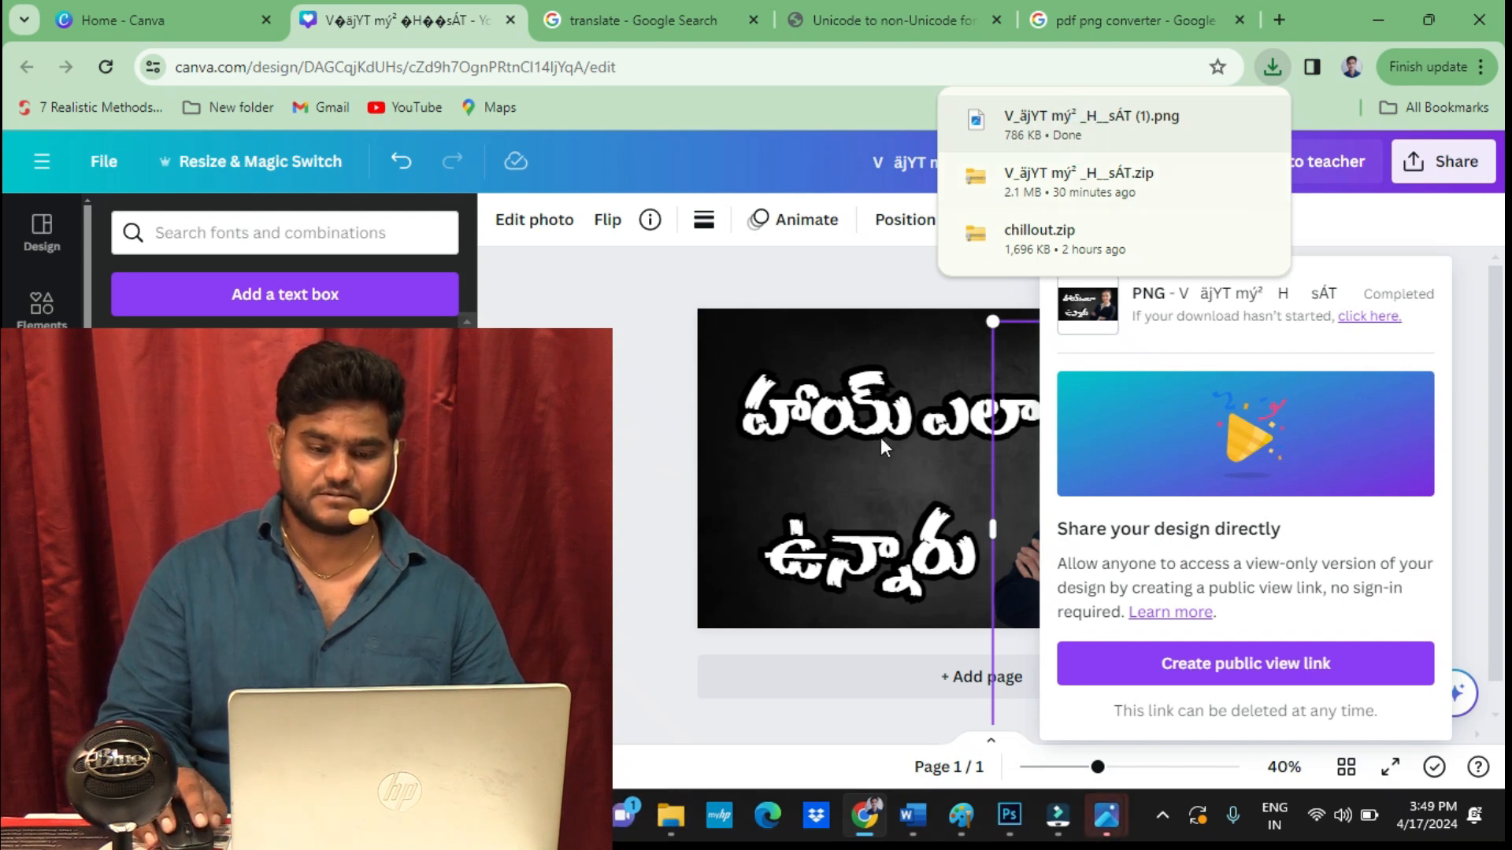
left_click(647, 404)
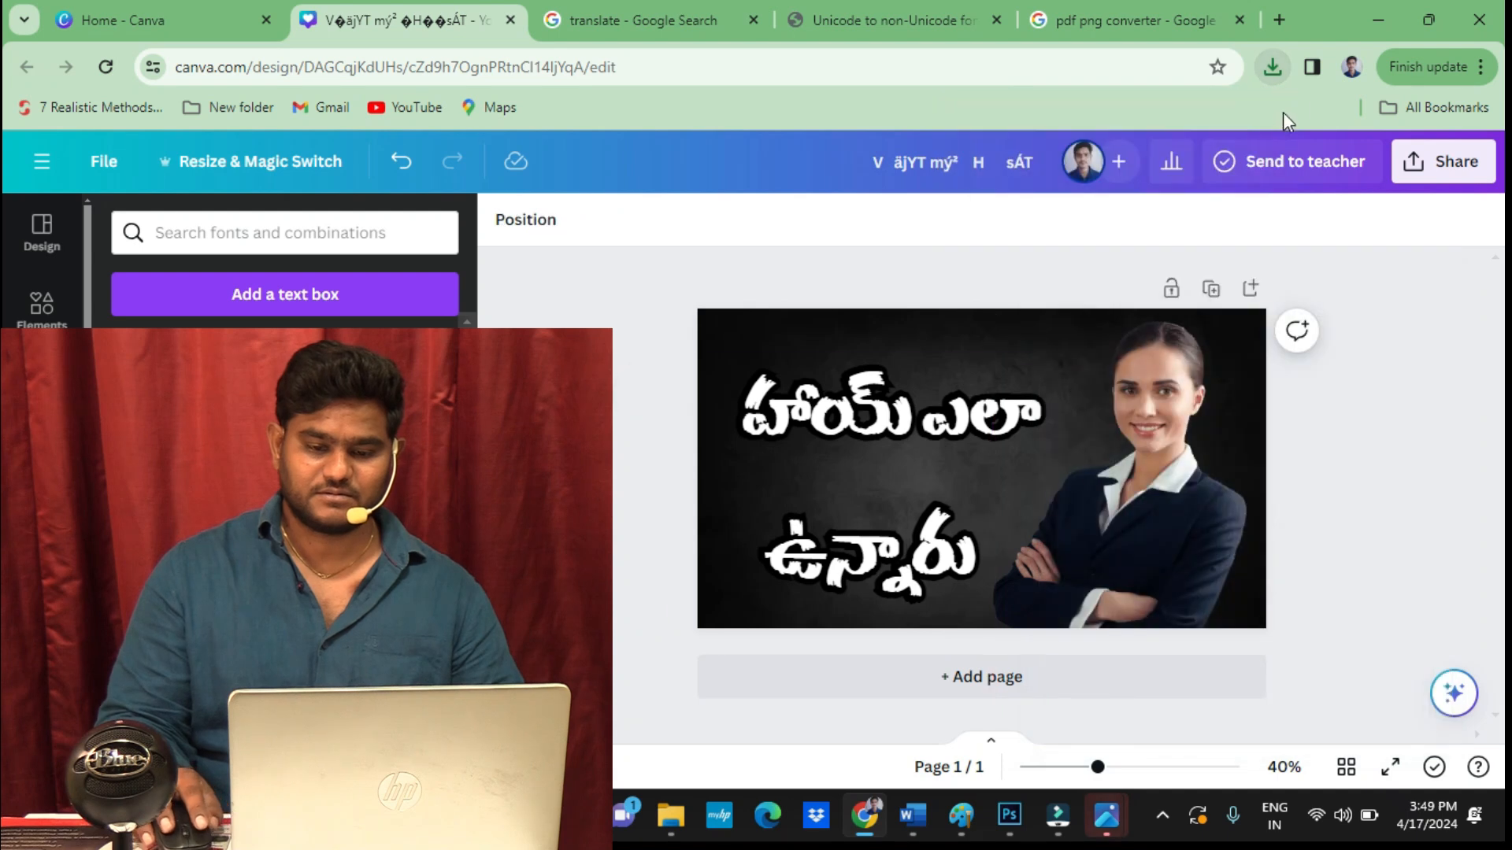
left_click(1274, 69)
left_click(1070, 165)
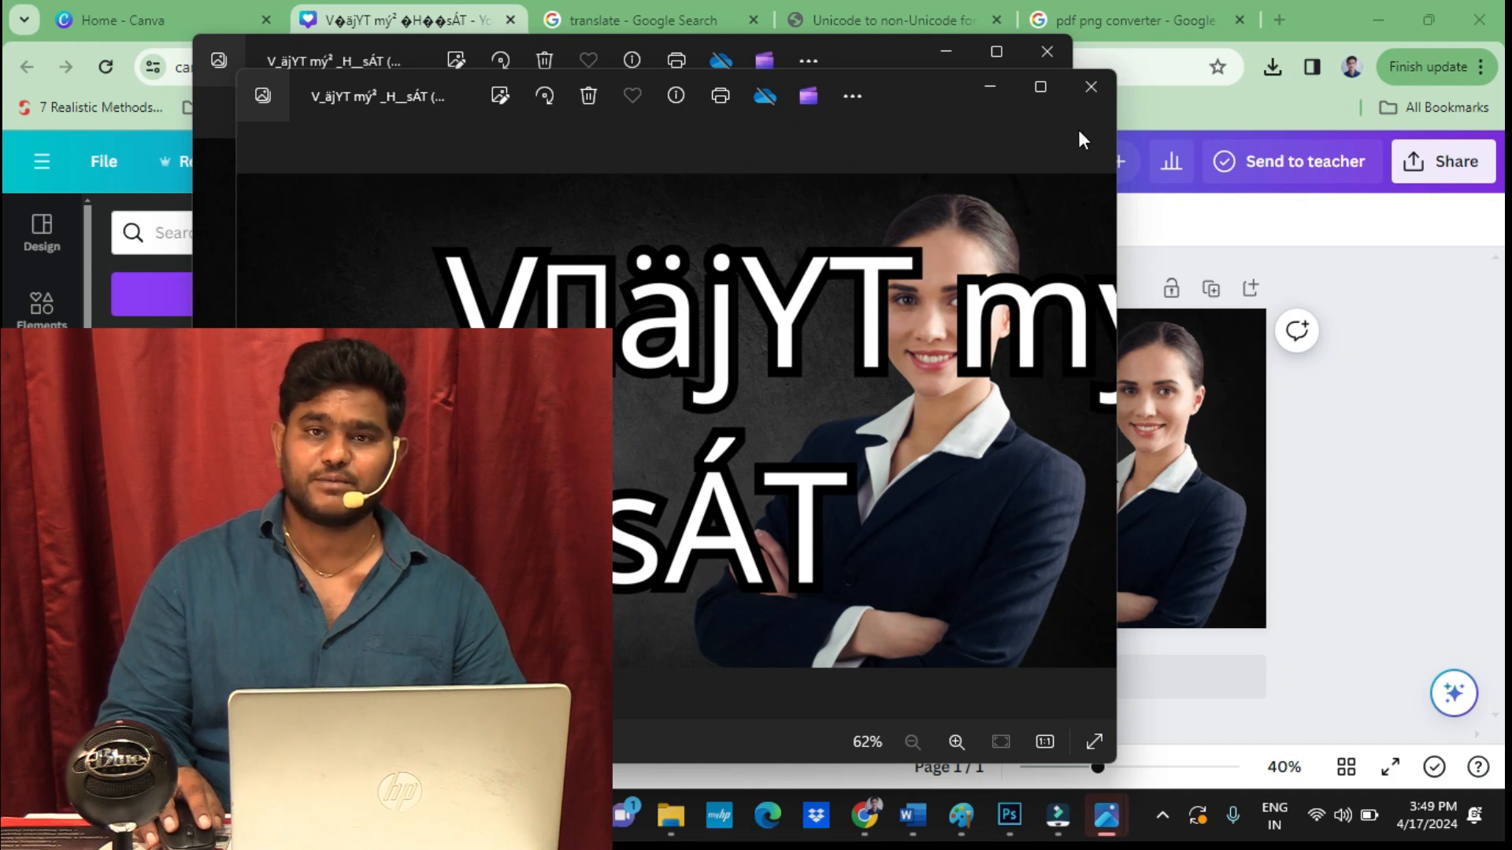
left_click(1090, 88)
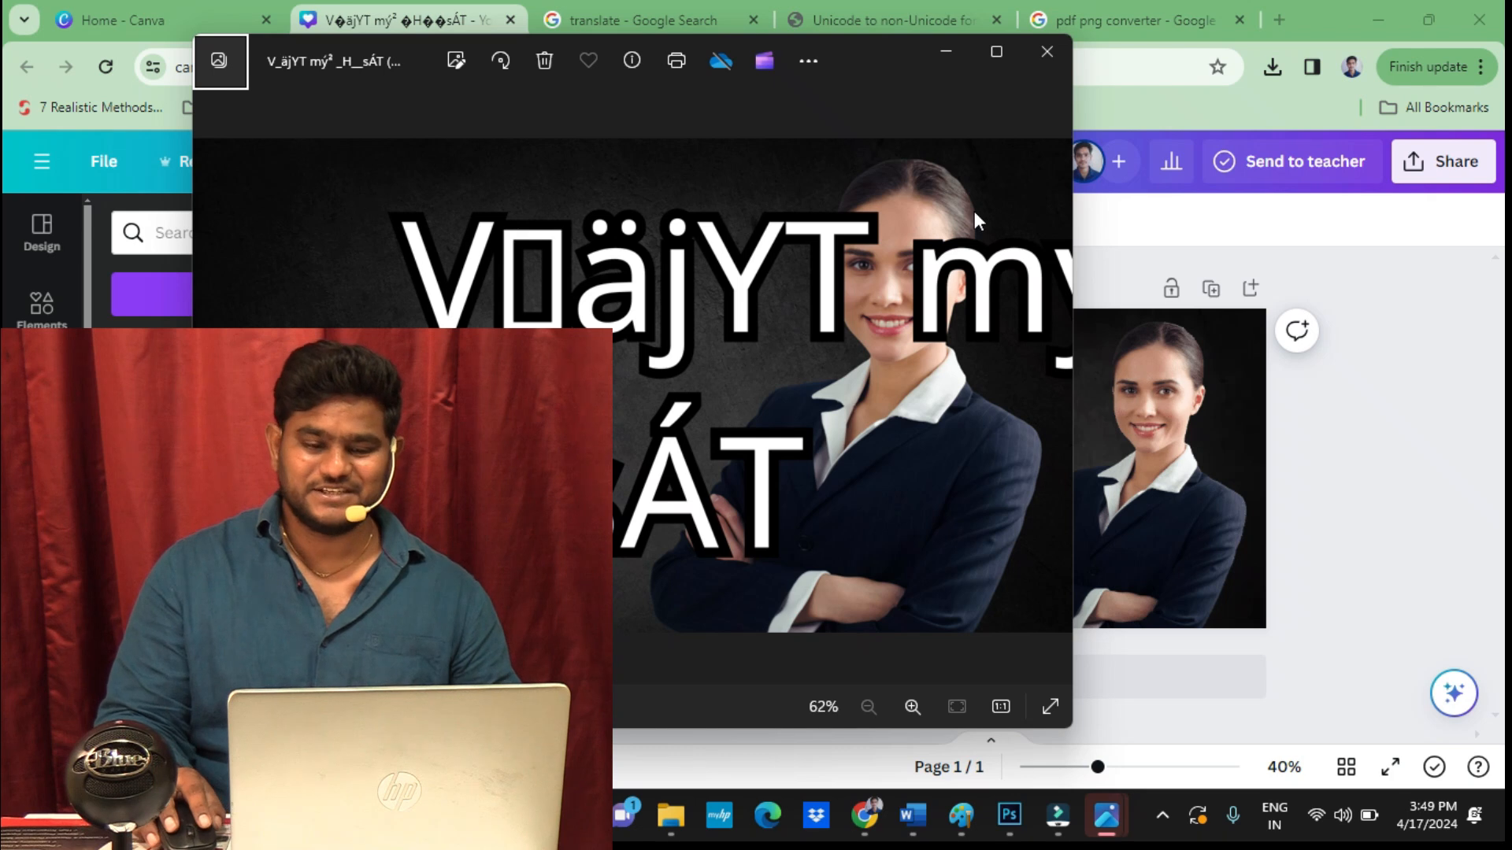
left_click(1046, 66)
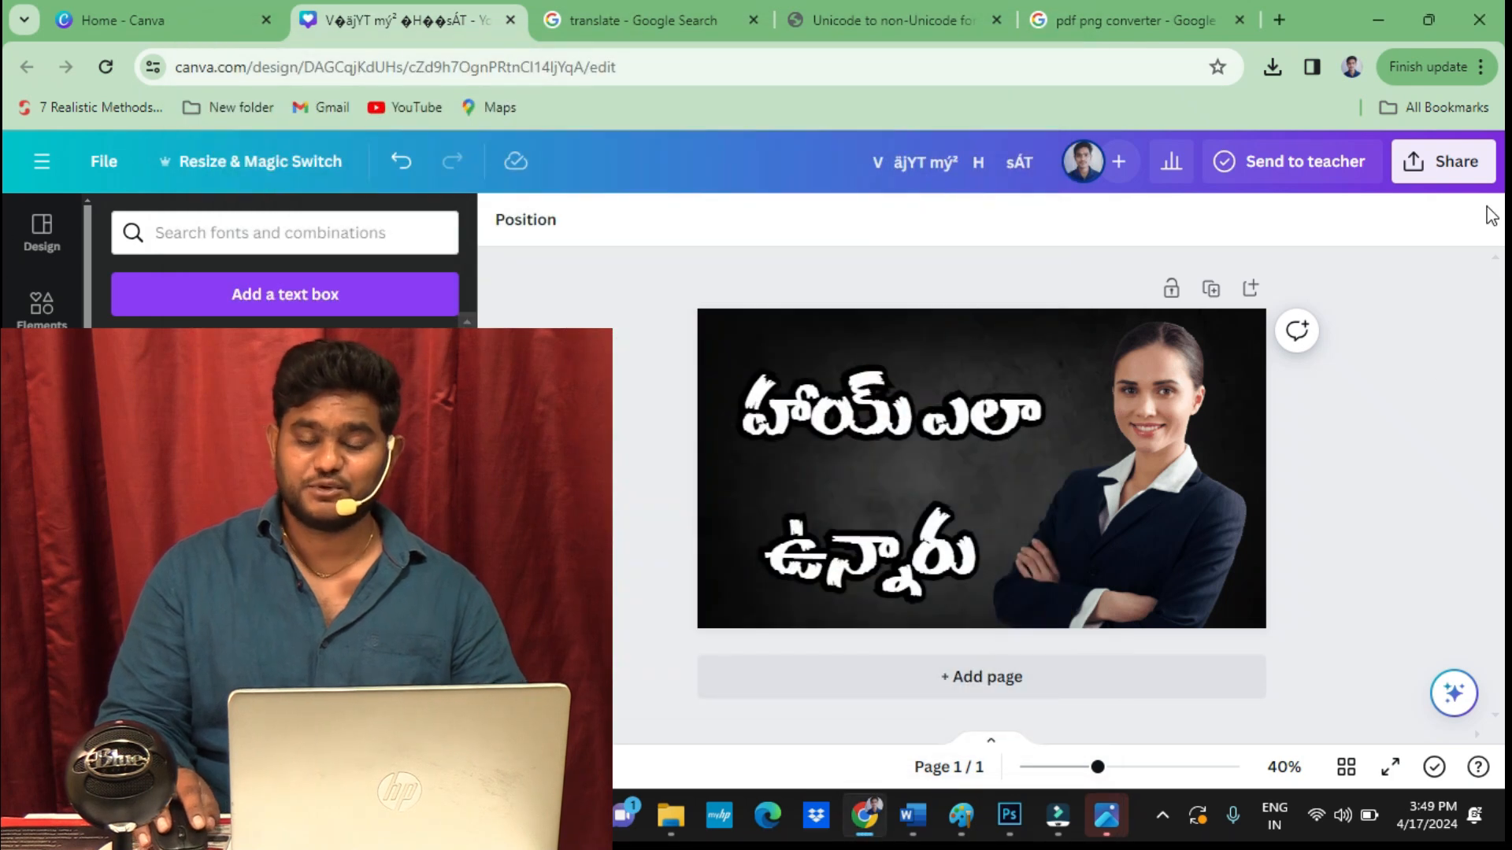
Download the thumbnail as PDF Print with the RGB color profile and open the PDF to check the heading.
left_click(1465, 169)
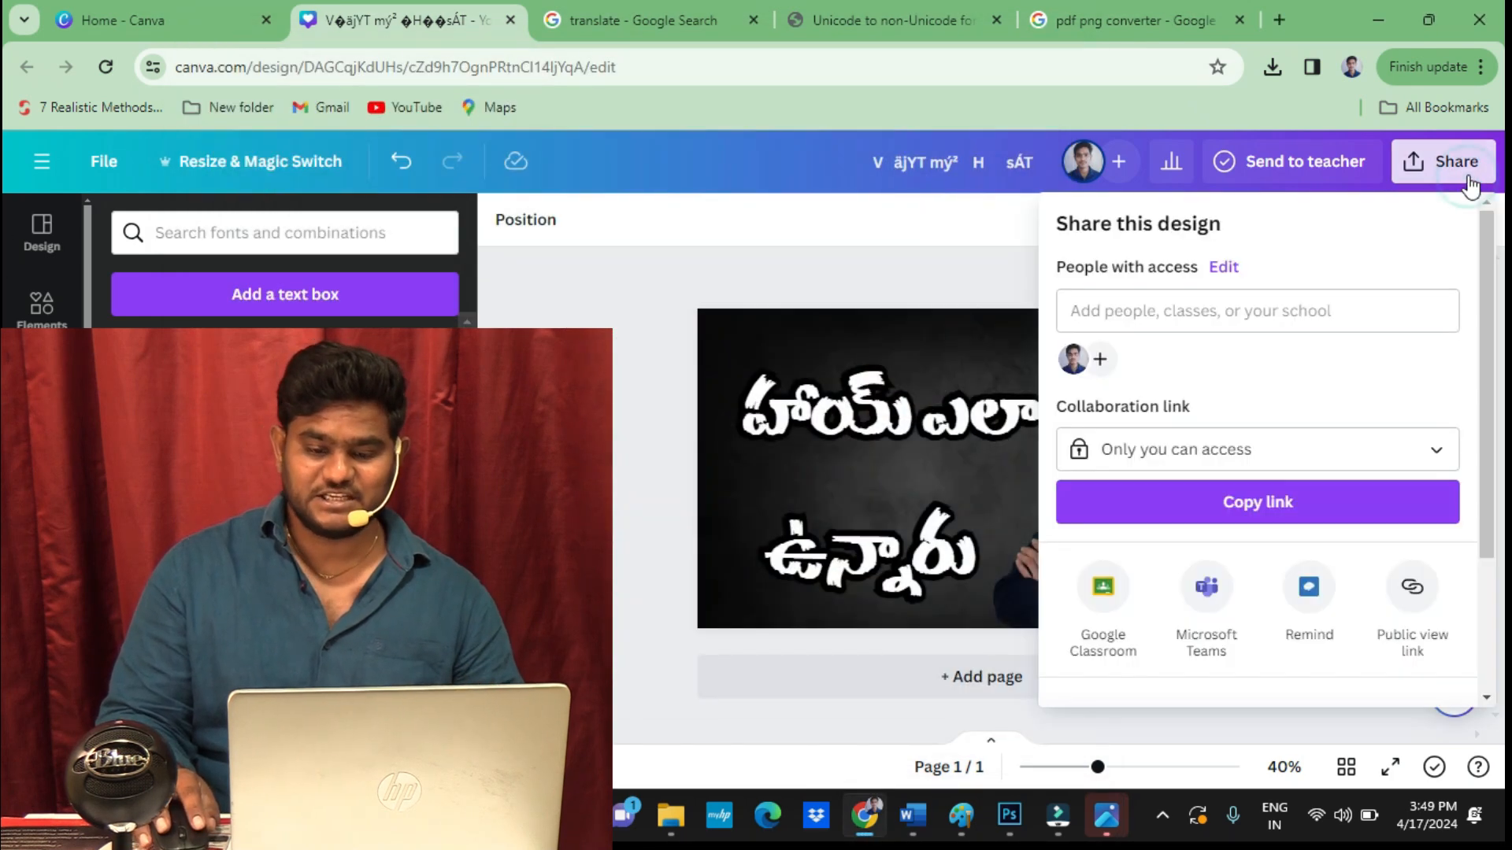
scroll(1481, 479, "down", 3)
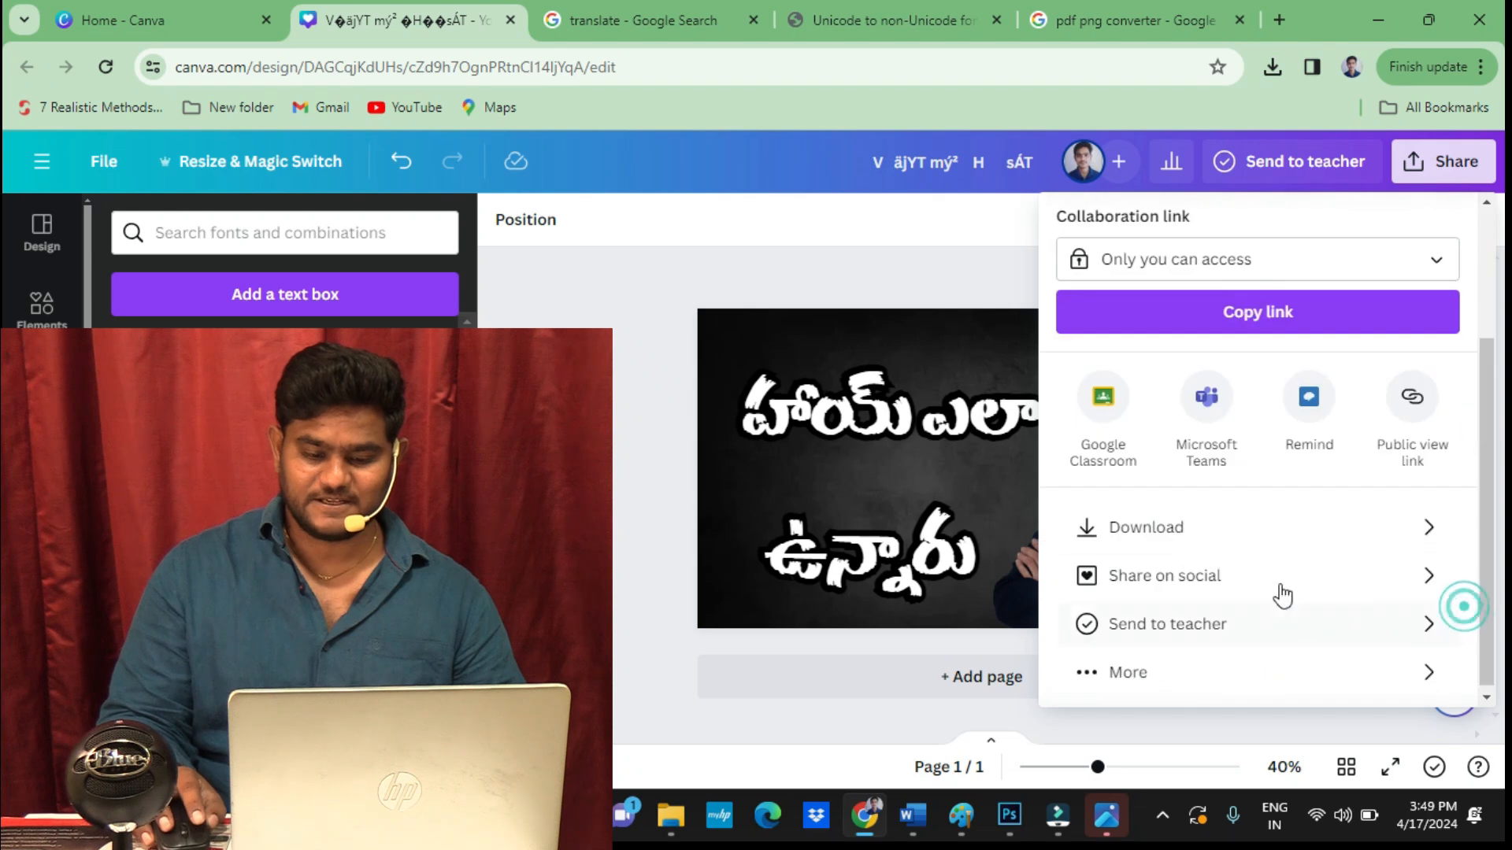
left_click(1181, 536)
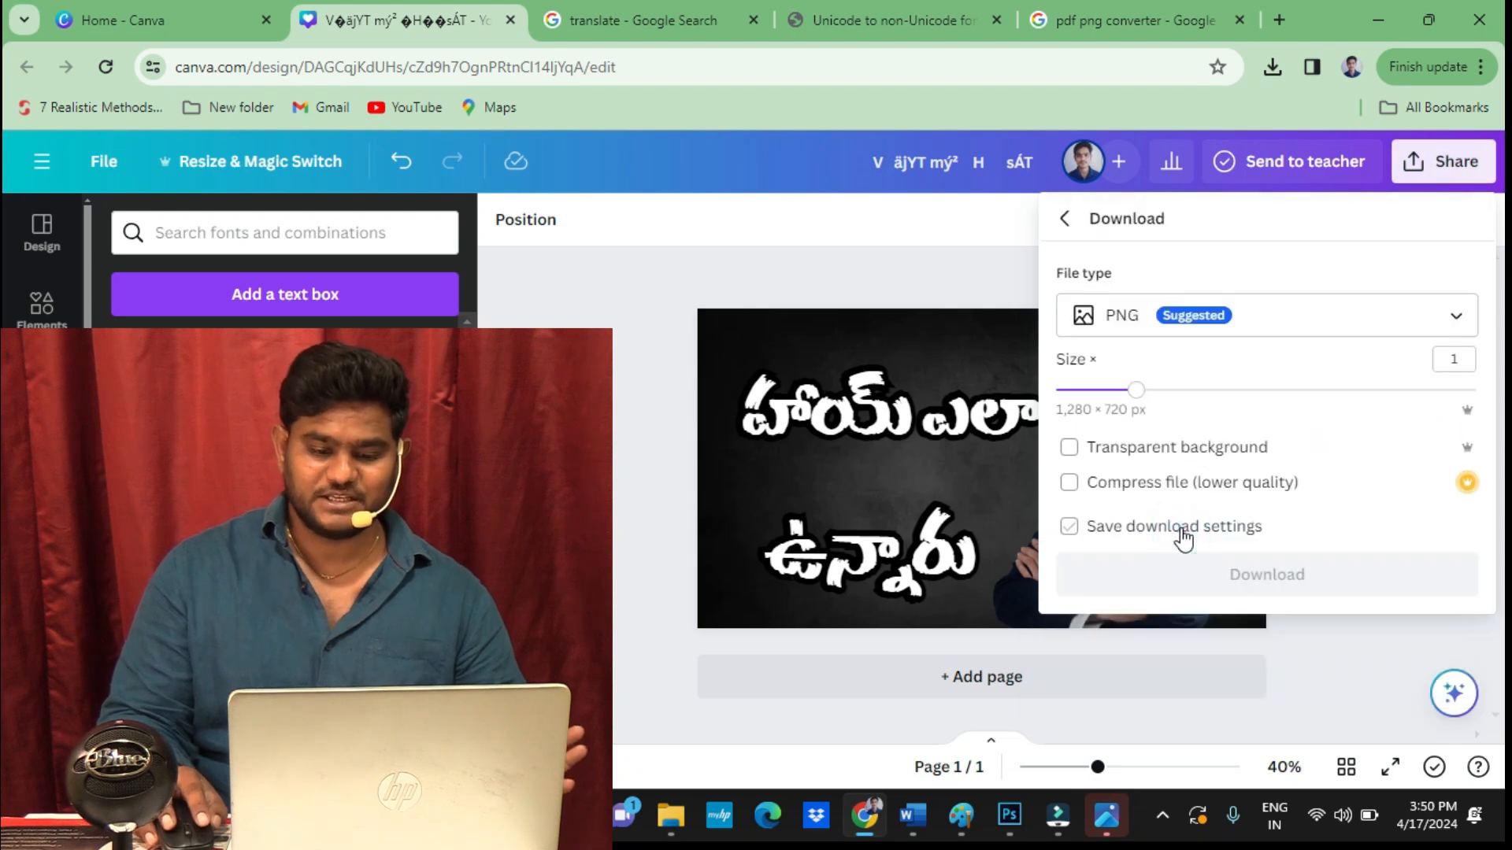
left_click(1141, 316)
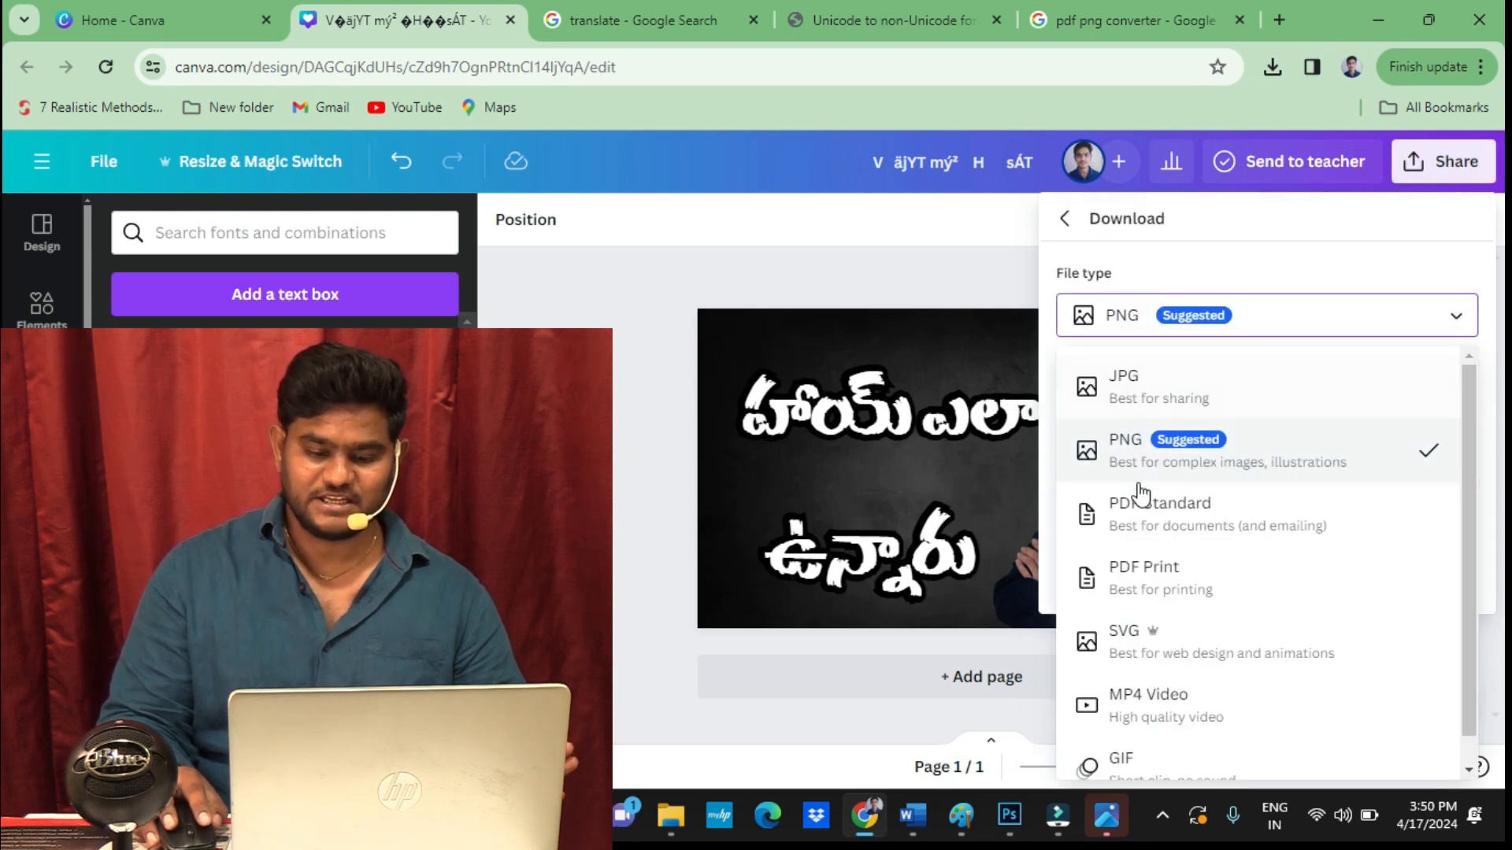
left_click(1144, 575)
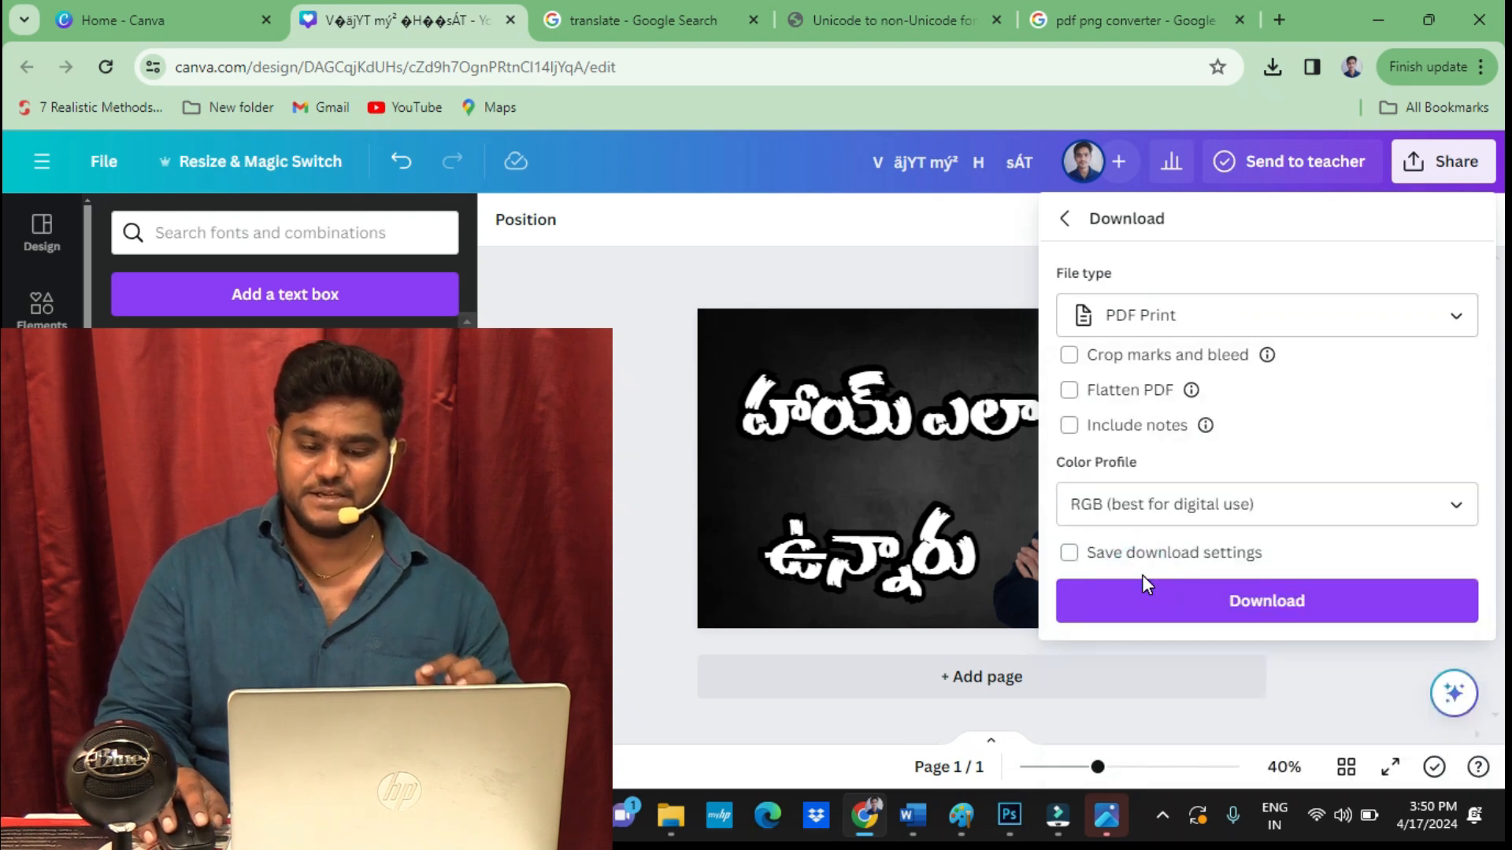
left_click(1156, 618)
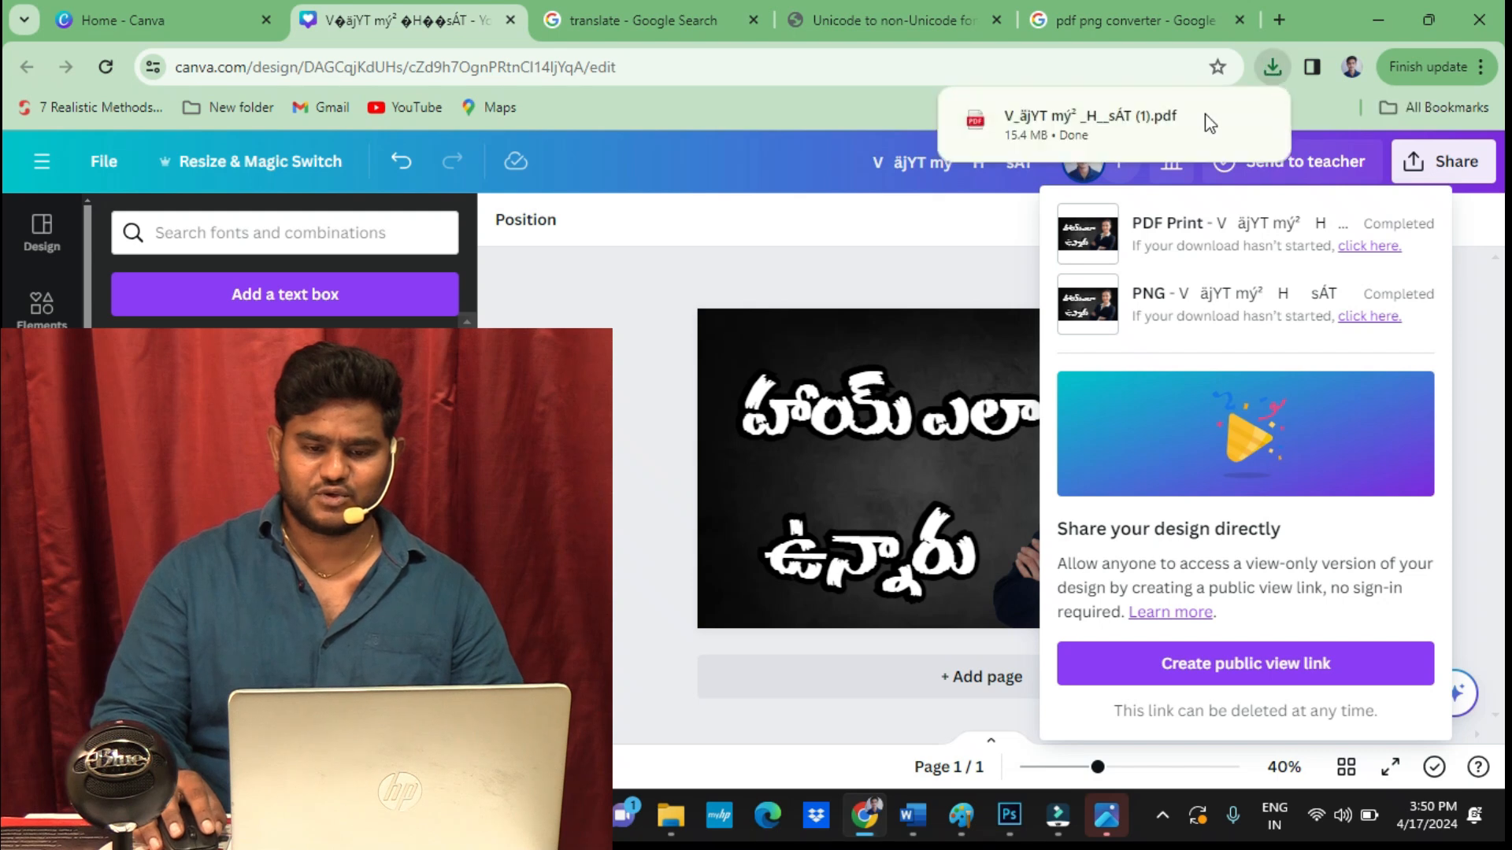
left_click(1089, 142)
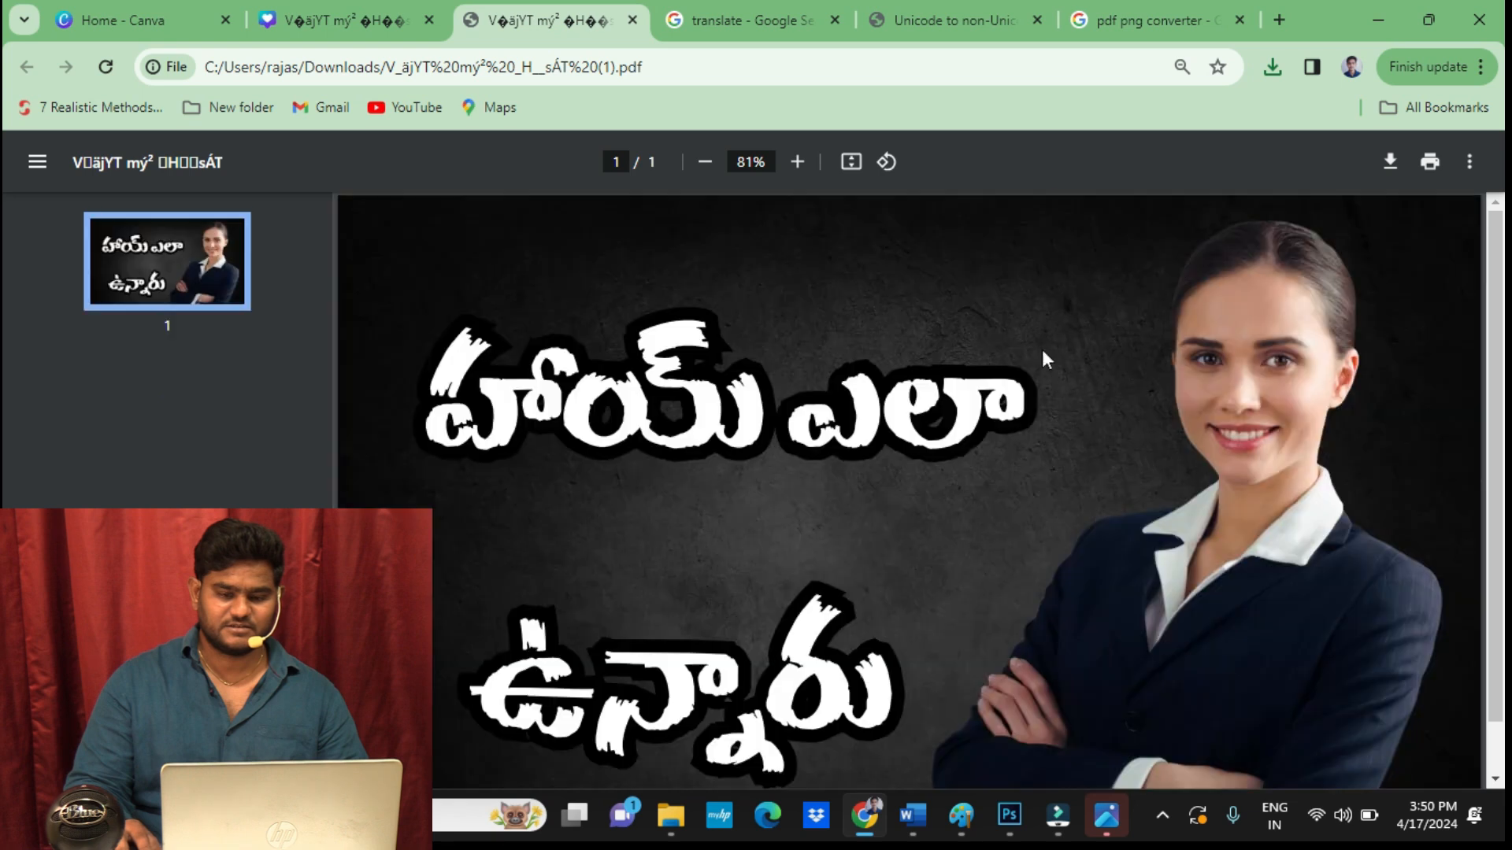
left_click_drag(1493, 288, 1502, 468)
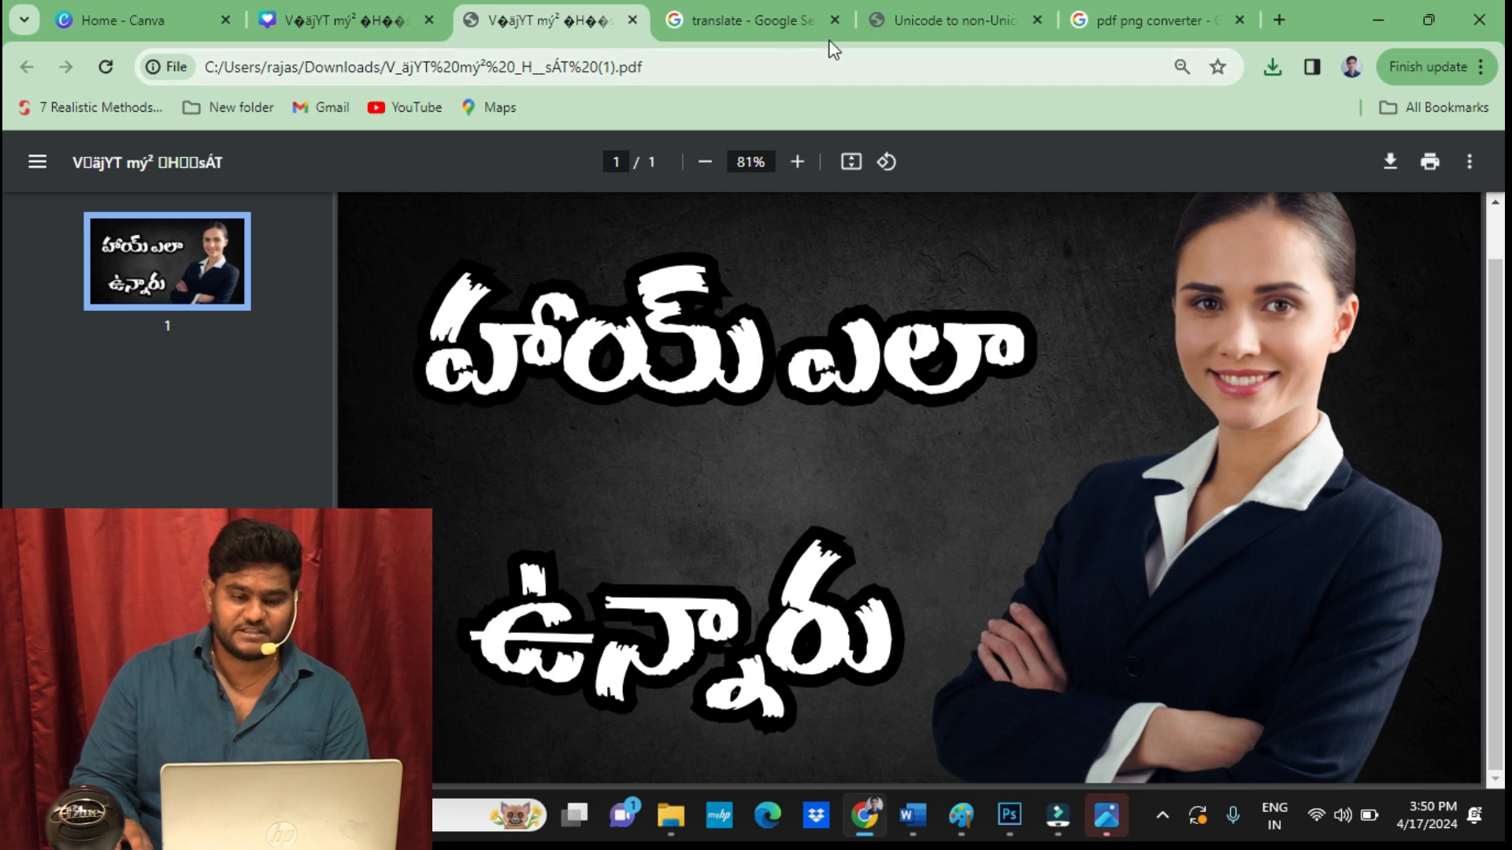
Open the PDF to PNG site (pdf2png.com) from the Google results and upload V_äjYT mý² _H__sÁT (1).pdf from Downloads for conversion.
left_click(1089, 20)
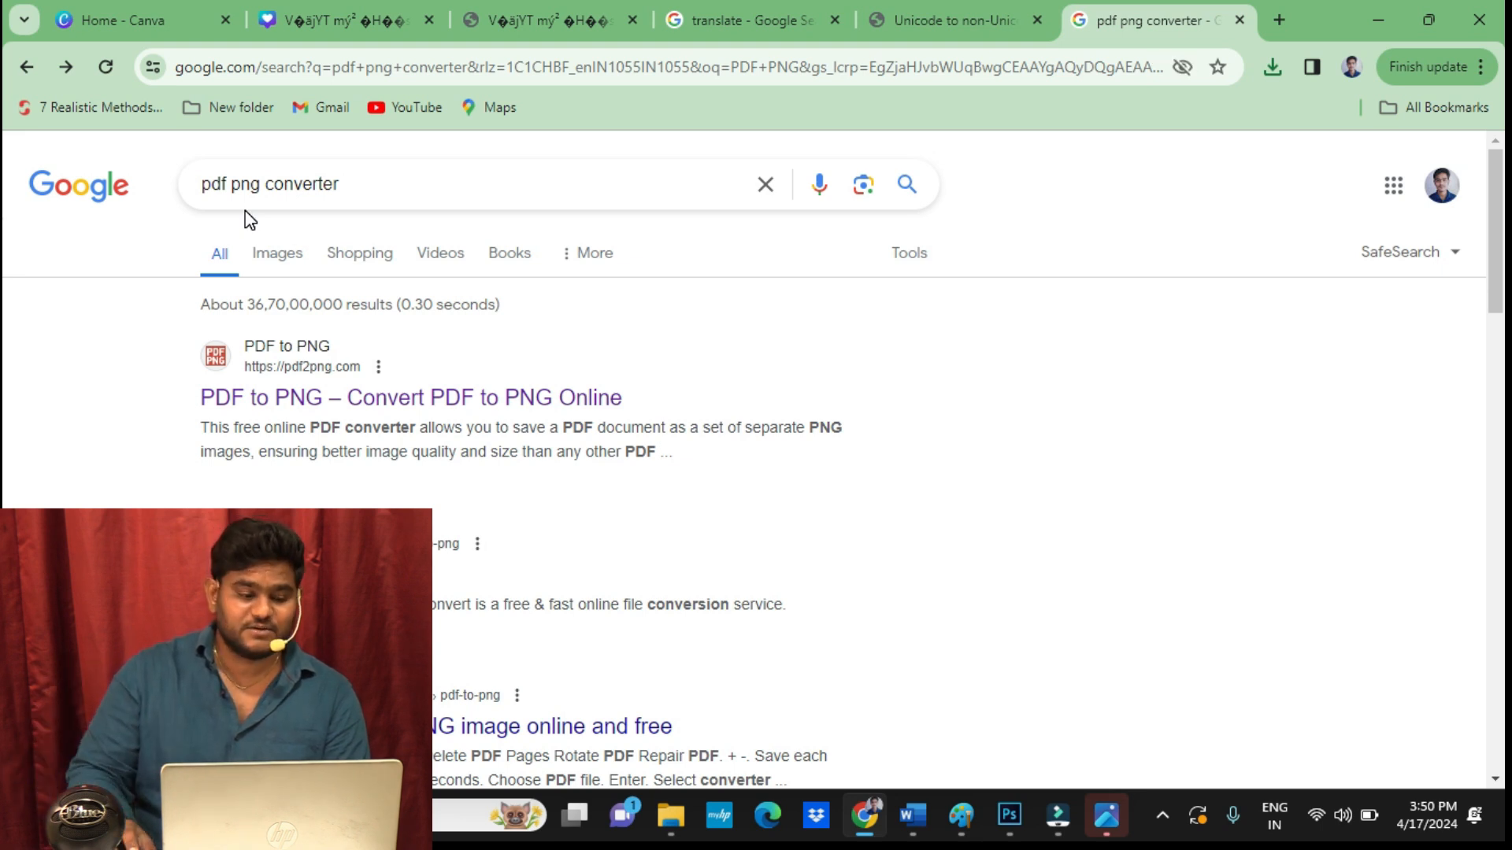
left_click(326, 399)
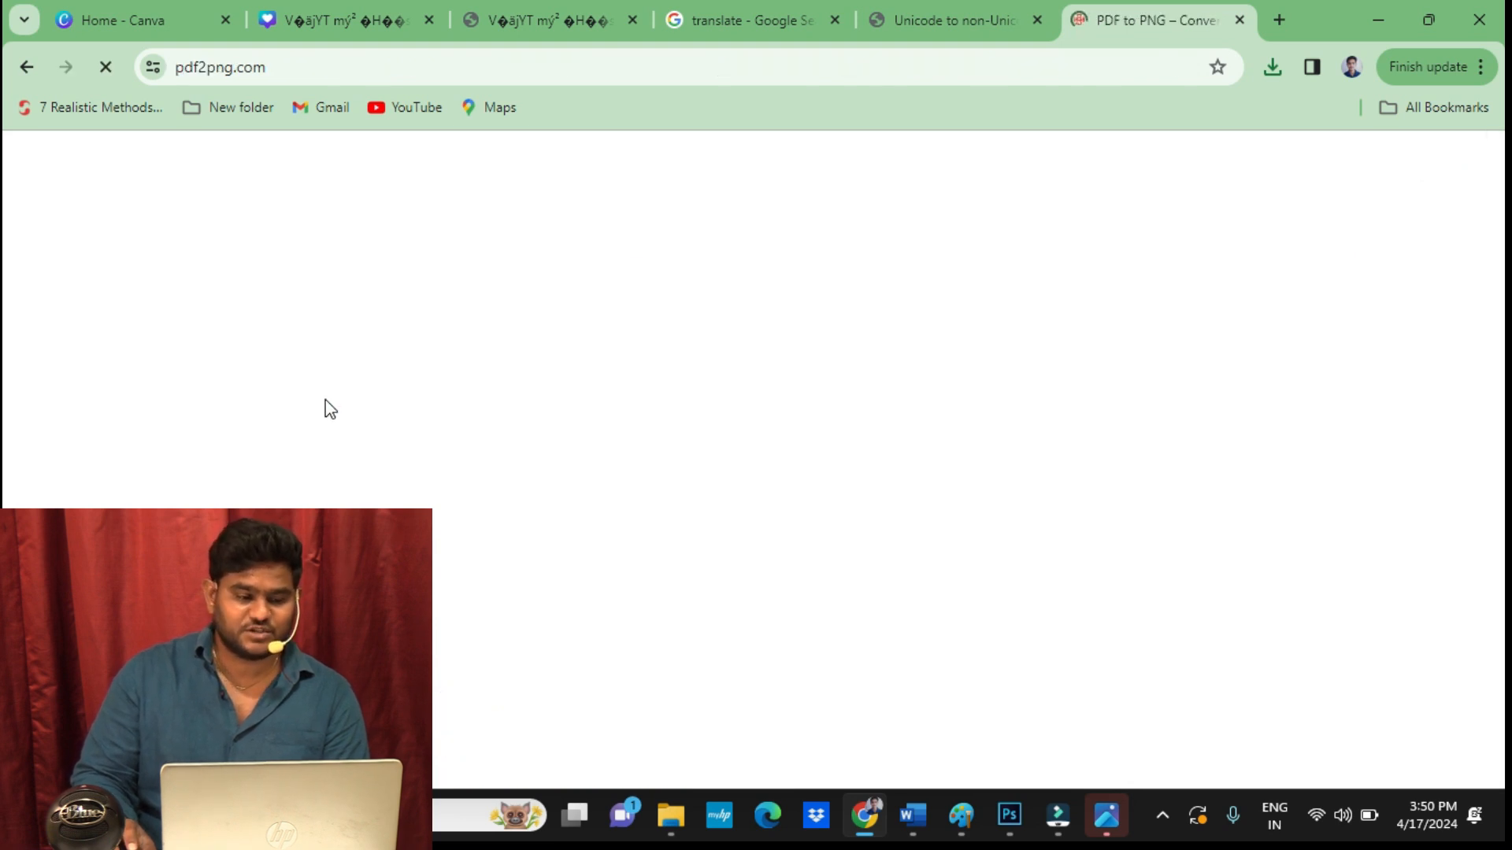
left_click(637, 518)
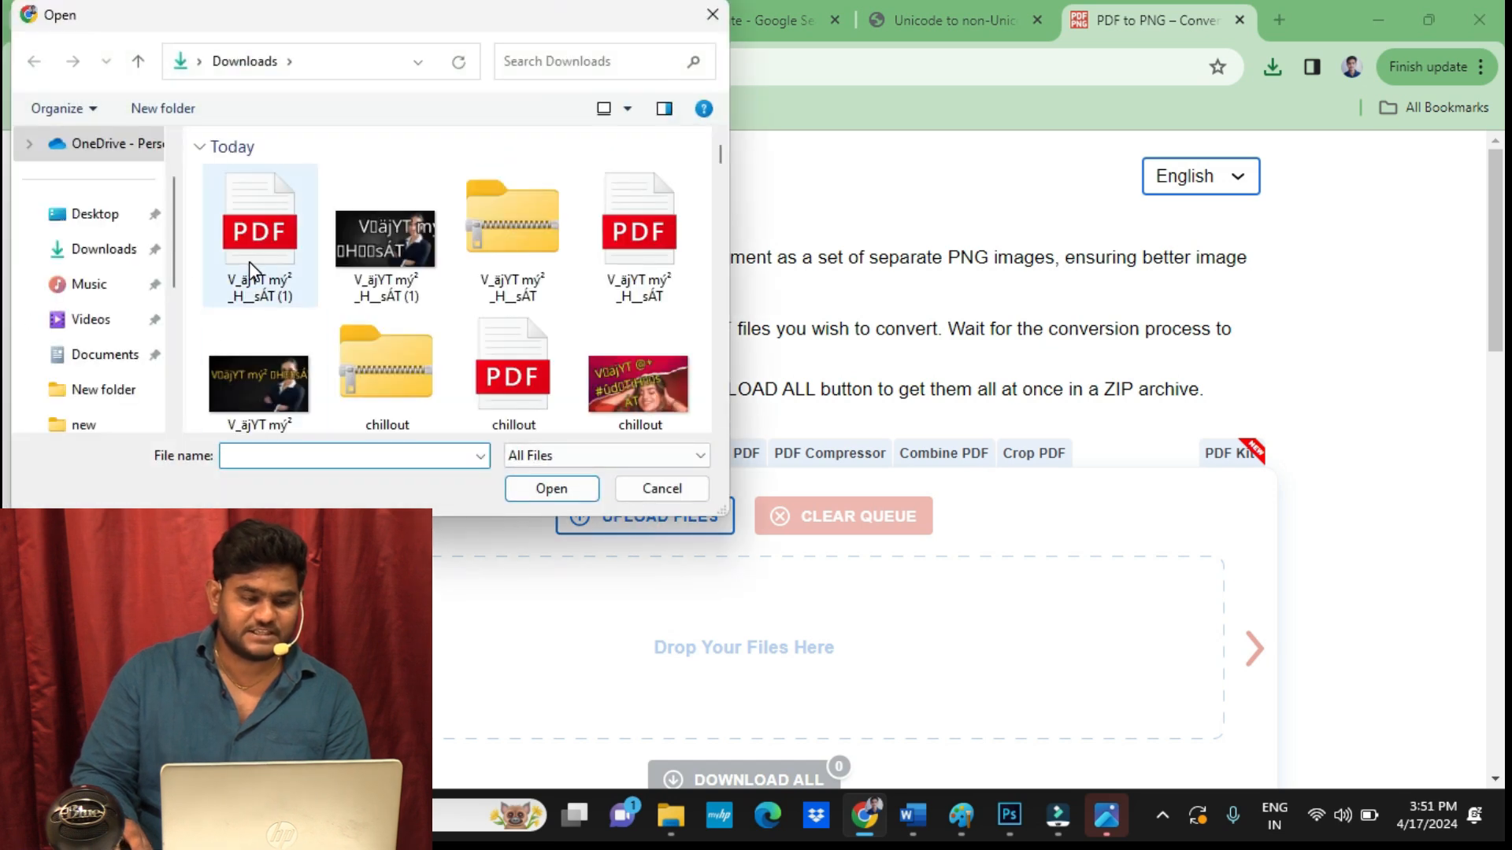
left_click(249, 262)
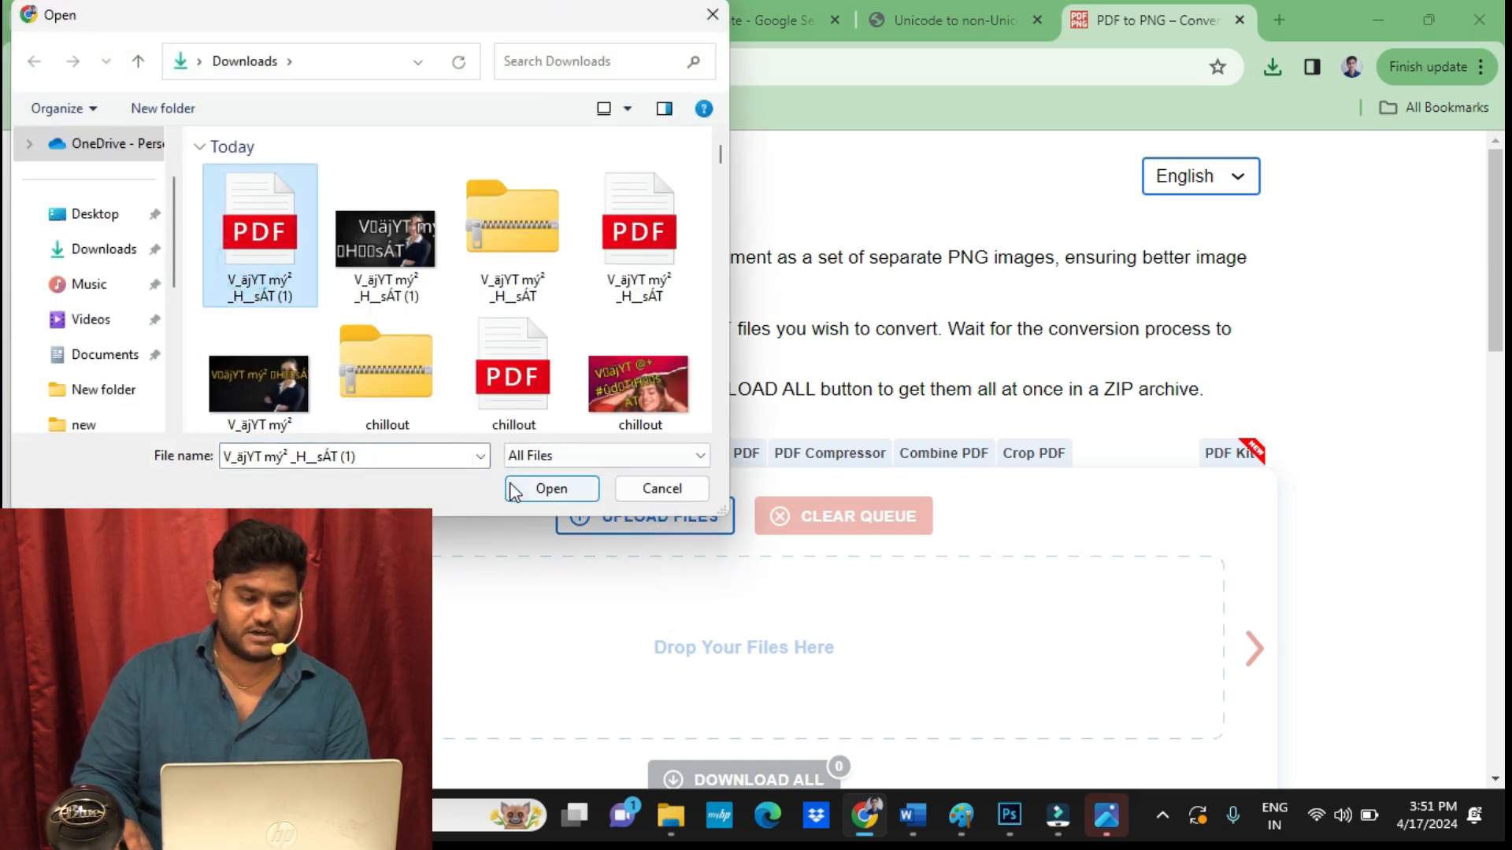
left_click(551, 489)
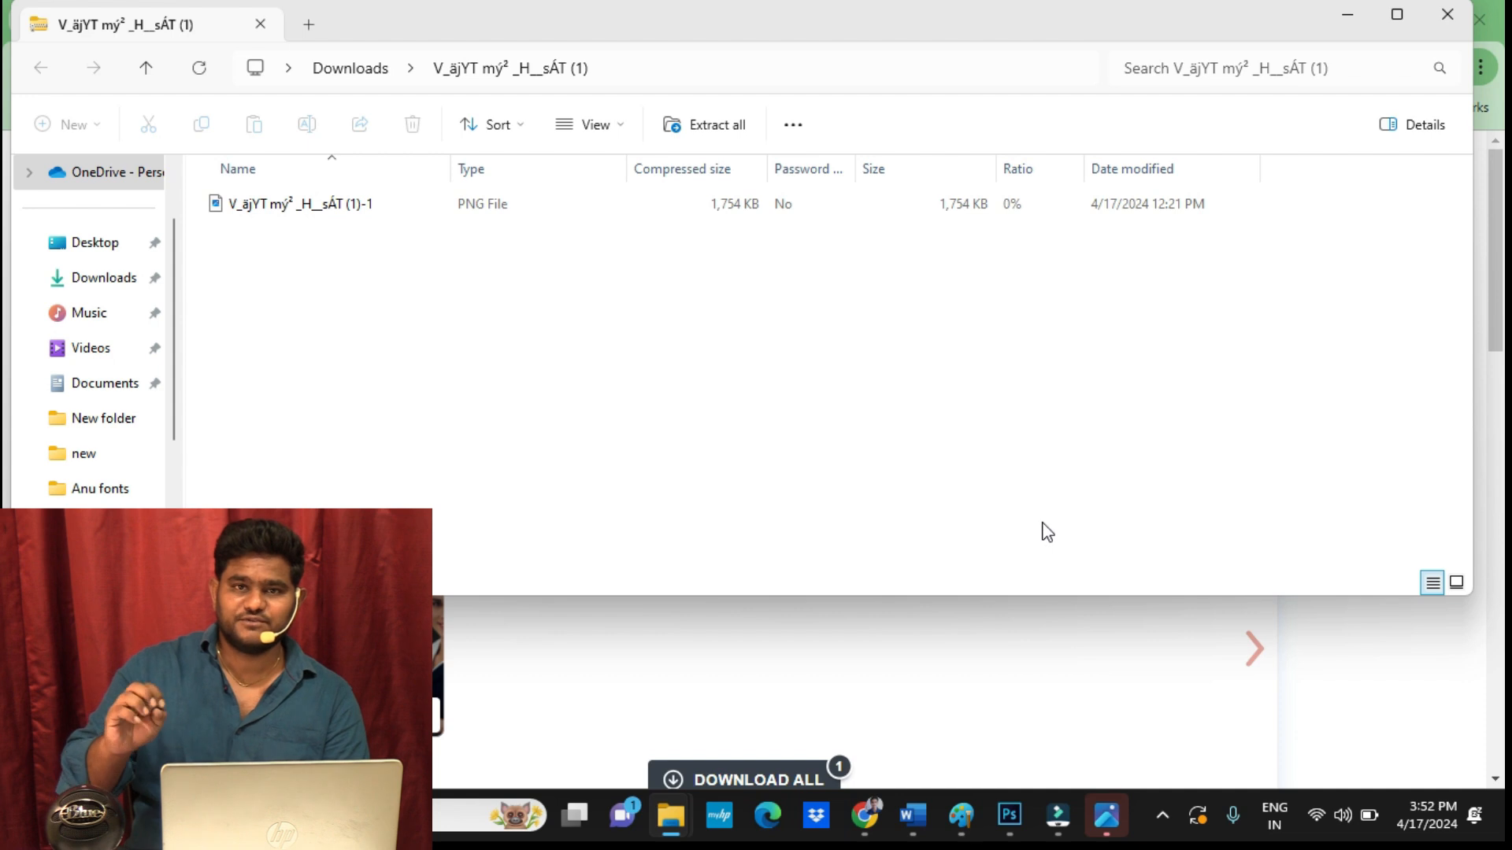
Open the converted PNG from the downloaded archive to check the Telugu heading, and close the image and folder windows.
double_click(458, 208)
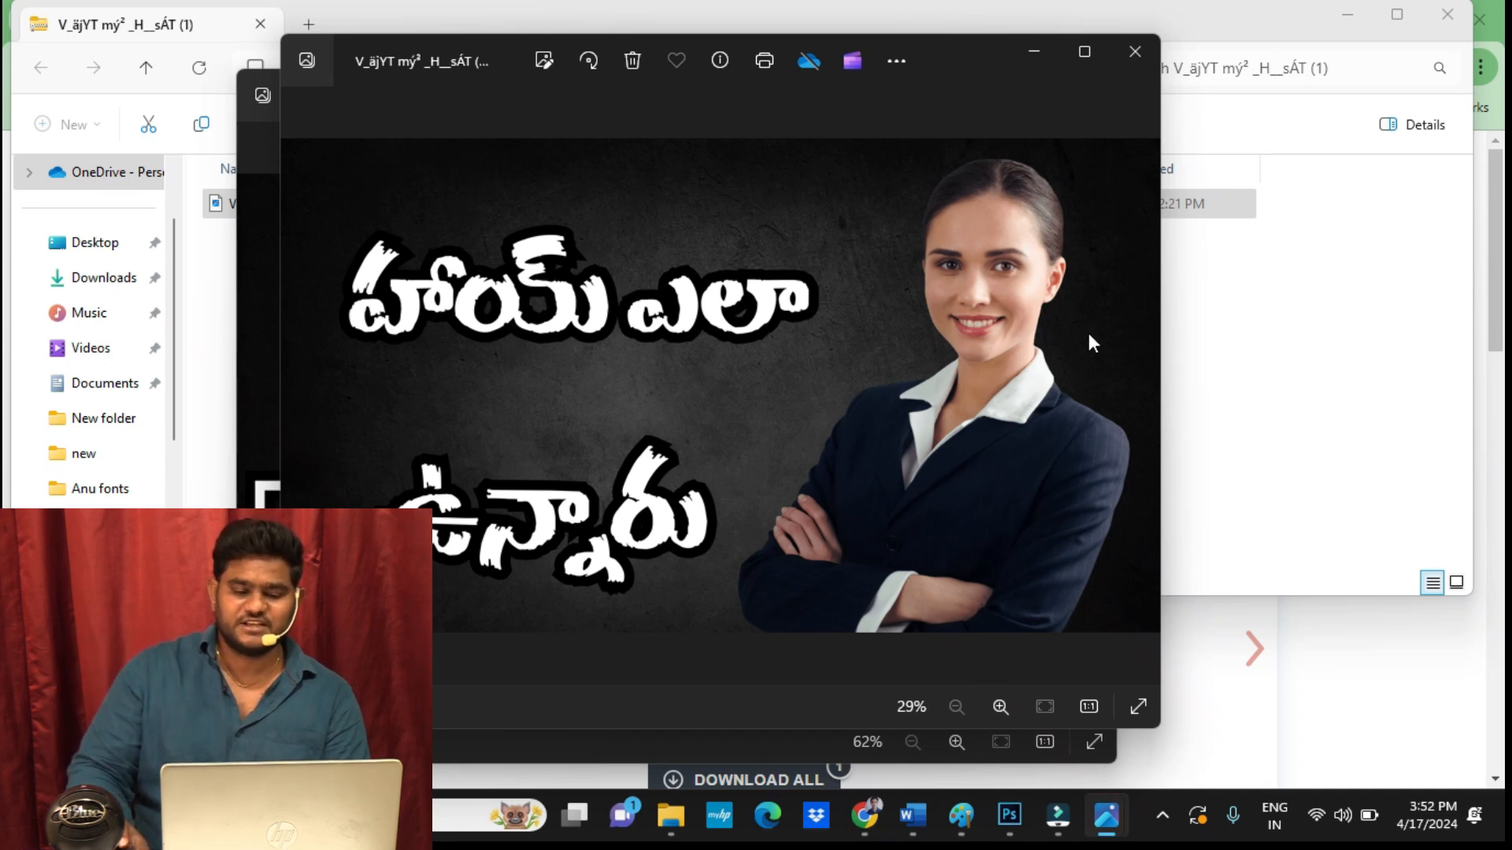
mouse_move(960, 58)
left_mouse_down()
mouse_move(1005, 138)
mouse_move(949, 69)
left_mouse_up()
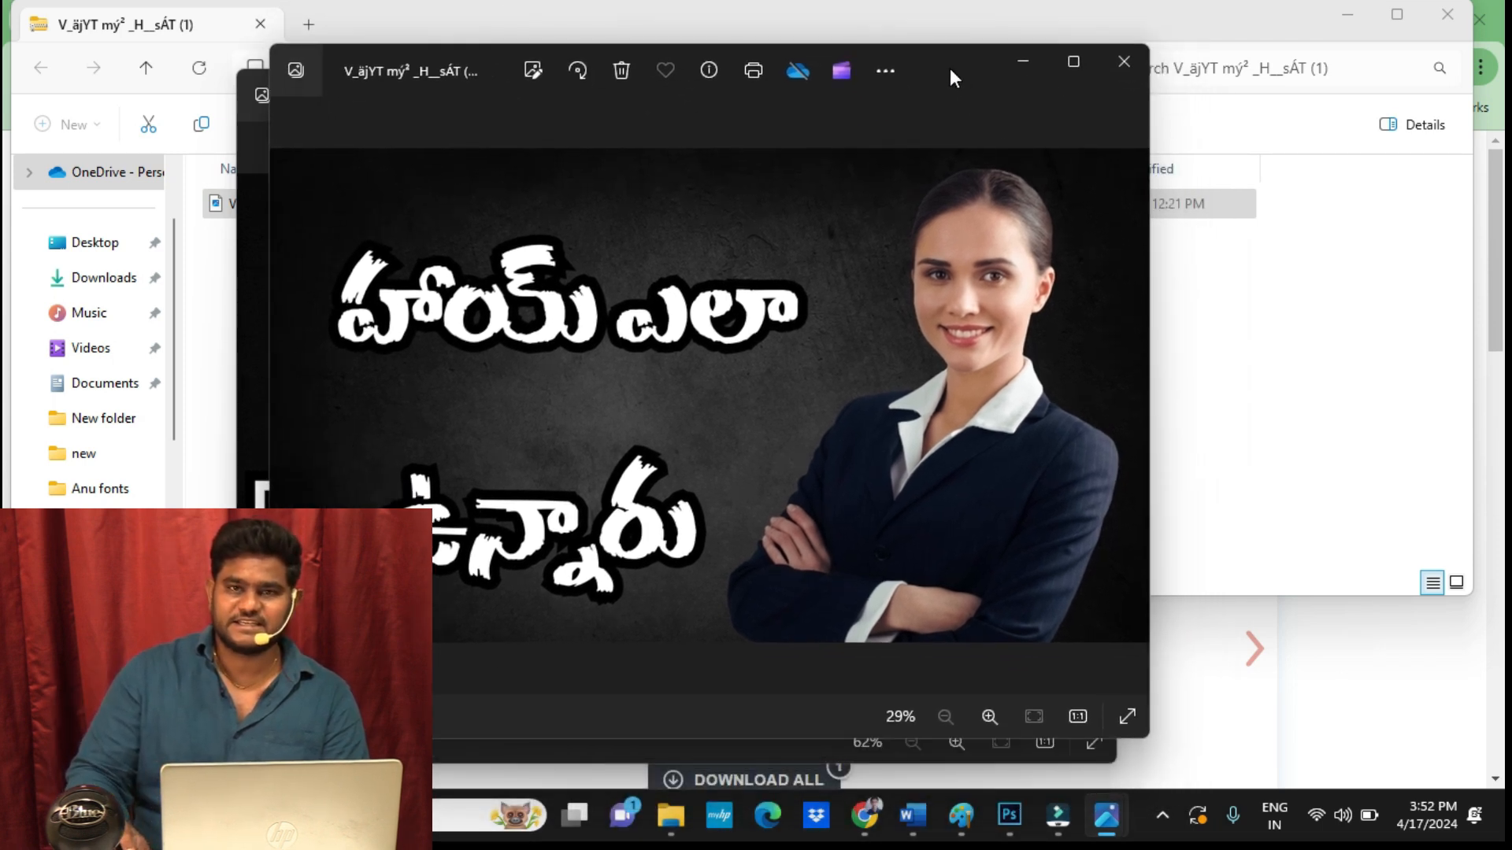
left_click(1122, 63)
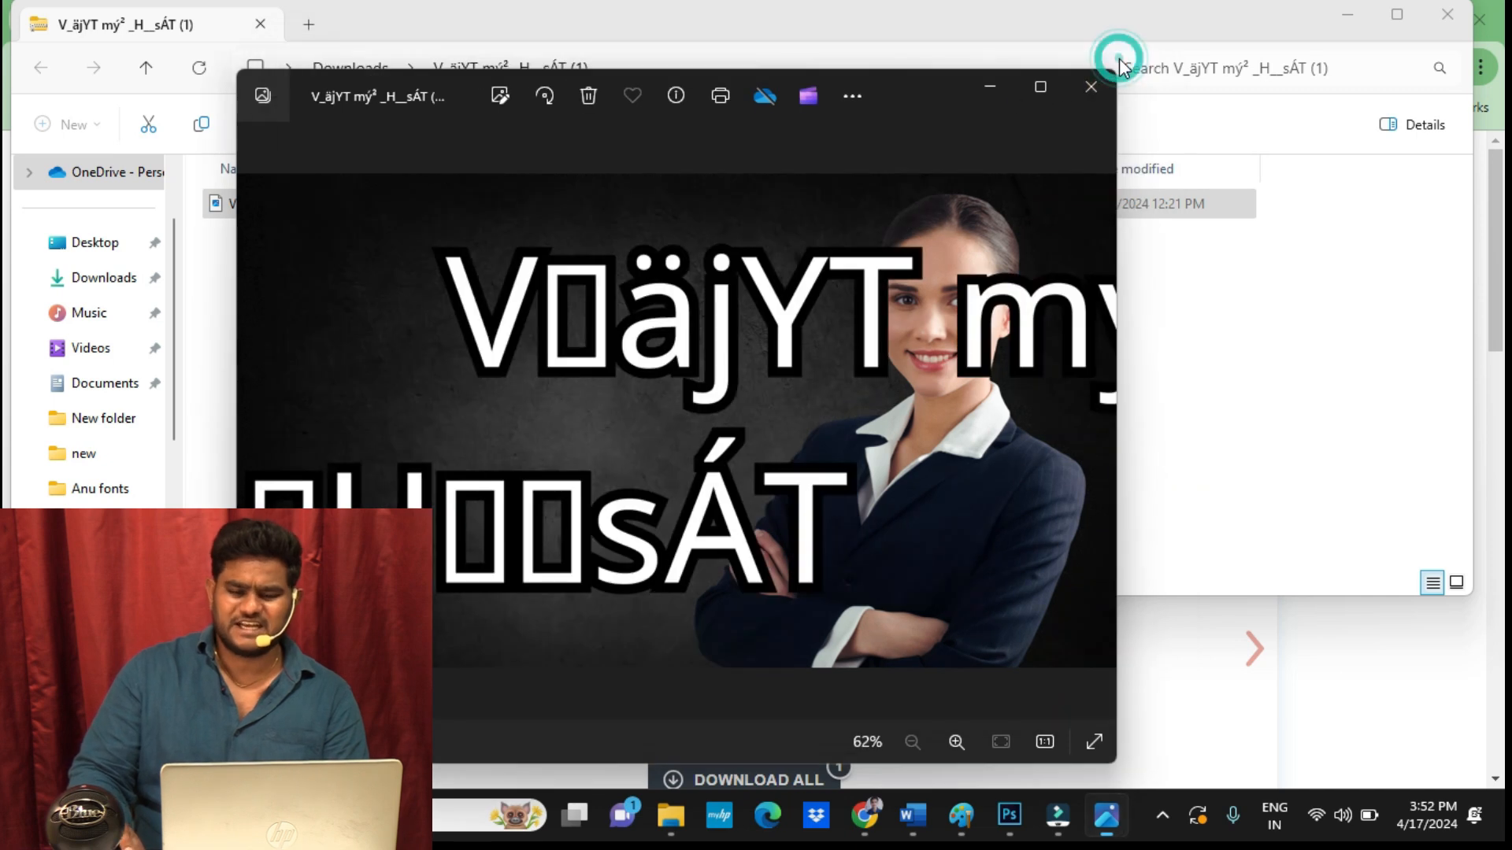
left_click(1107, 76)
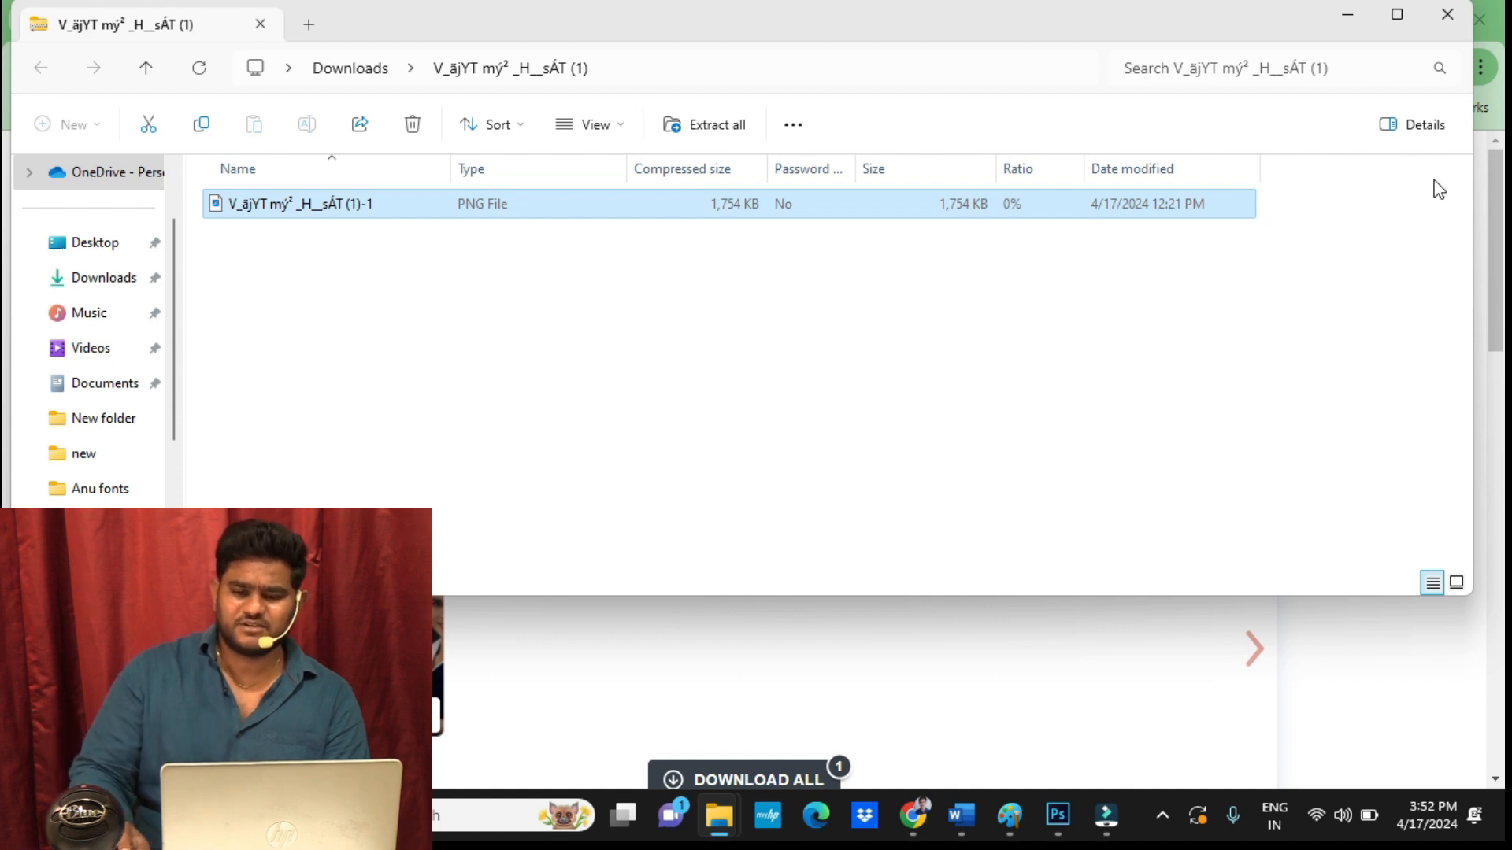
left_click(1446, 13)
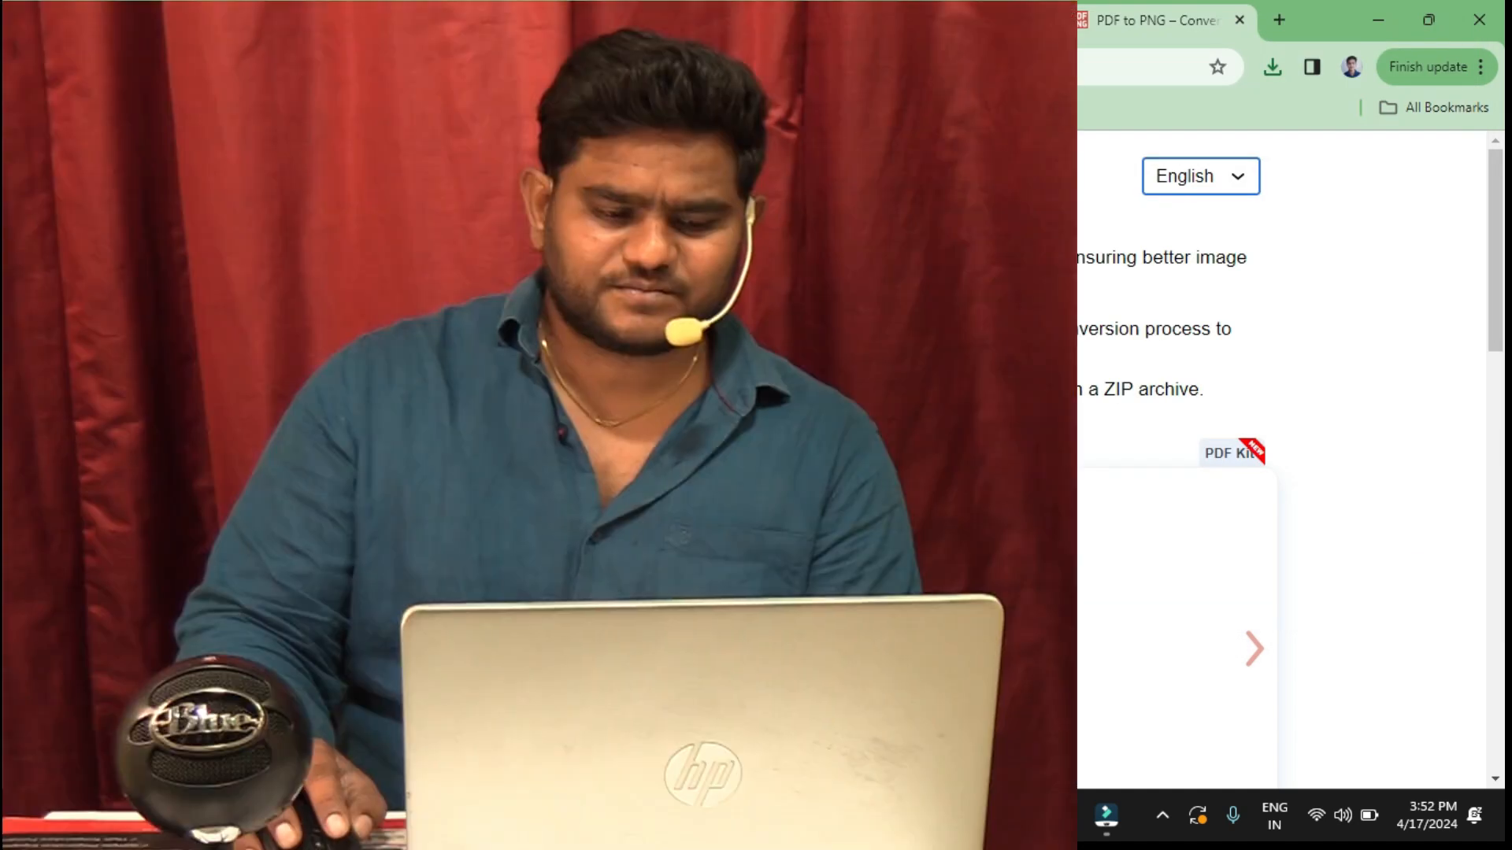